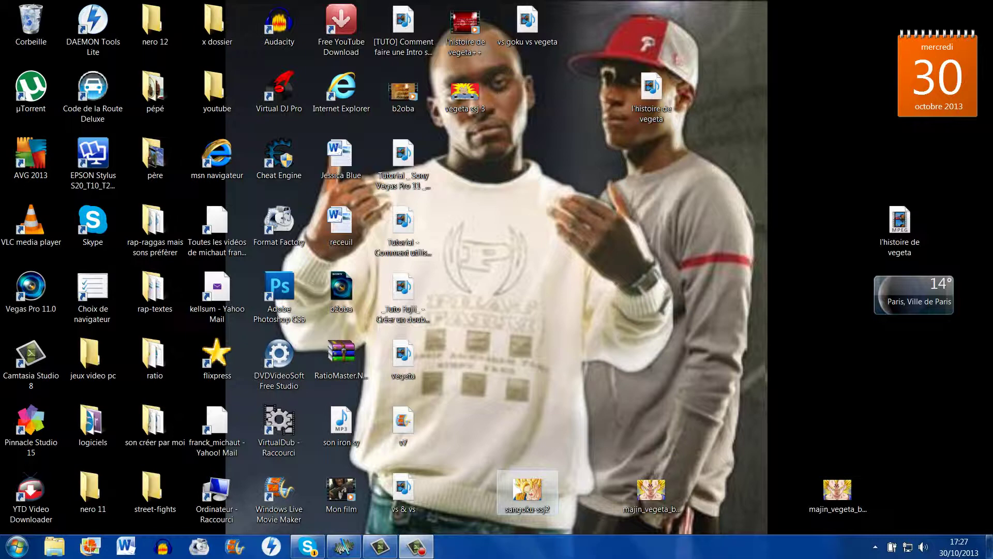
# Step: Switch to MAGIX Music Maker and add the styles from the Dubstep Vol. 1 folder in Ma musique
pyautogui.click(343, 547)
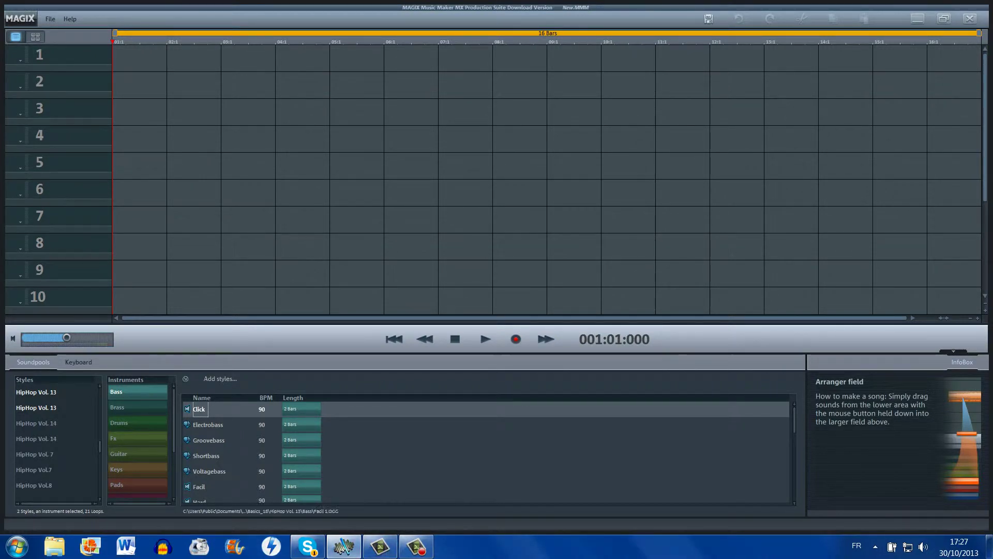
pyautogui.scroll(-10, 48, 441)
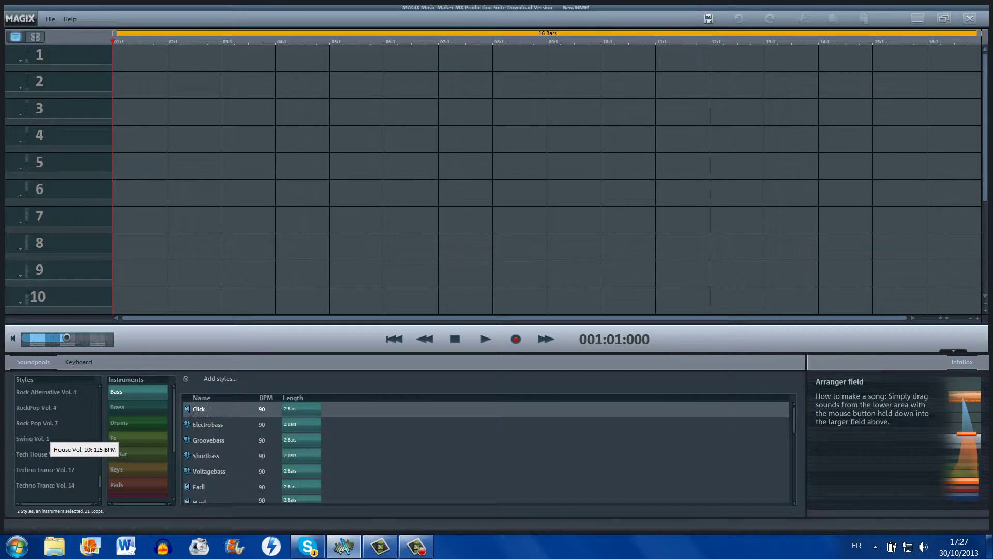
pyautogui.scroll(-5, 48, 489)
pyautogui.scroll(15, 48, 488)
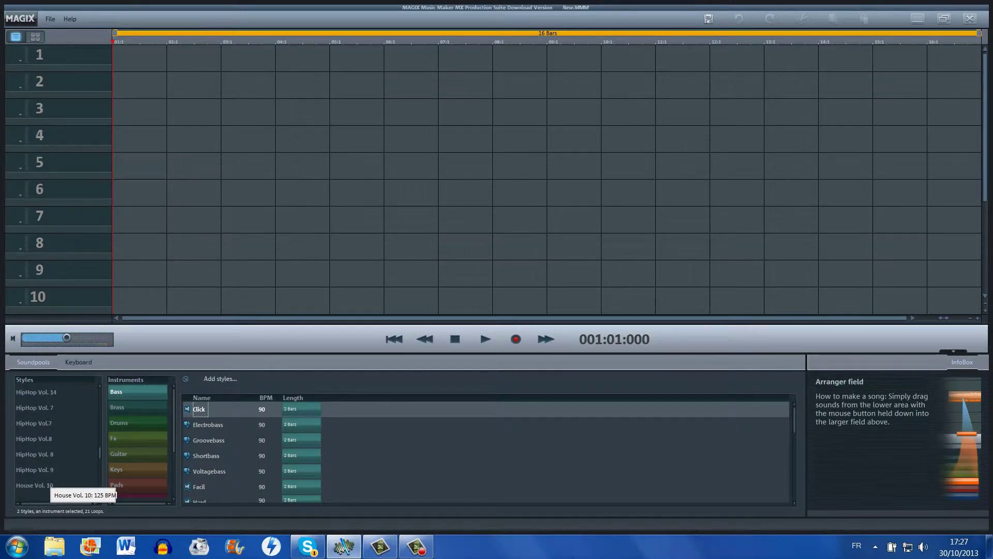
pyautogui.click(219, 378)
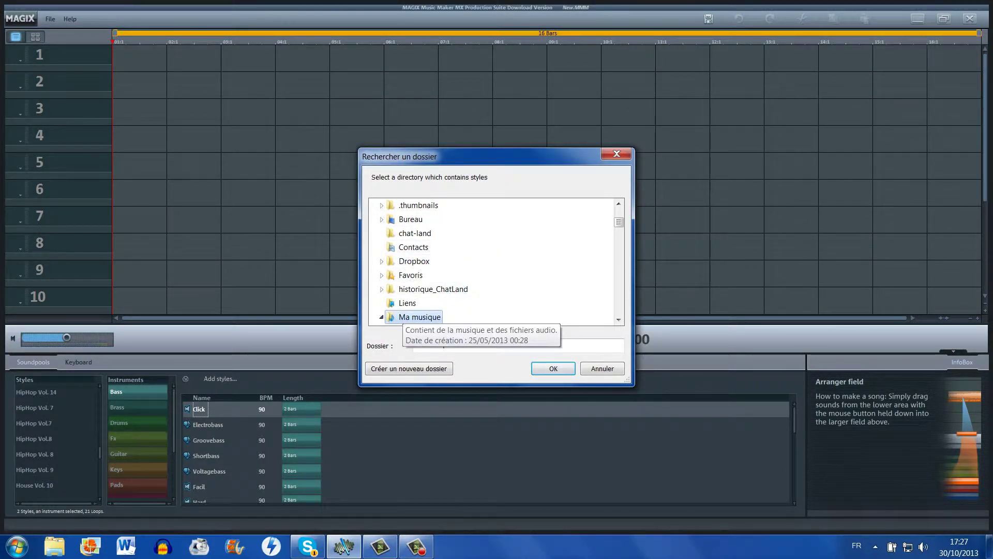
pyautogui.click(409, 316)
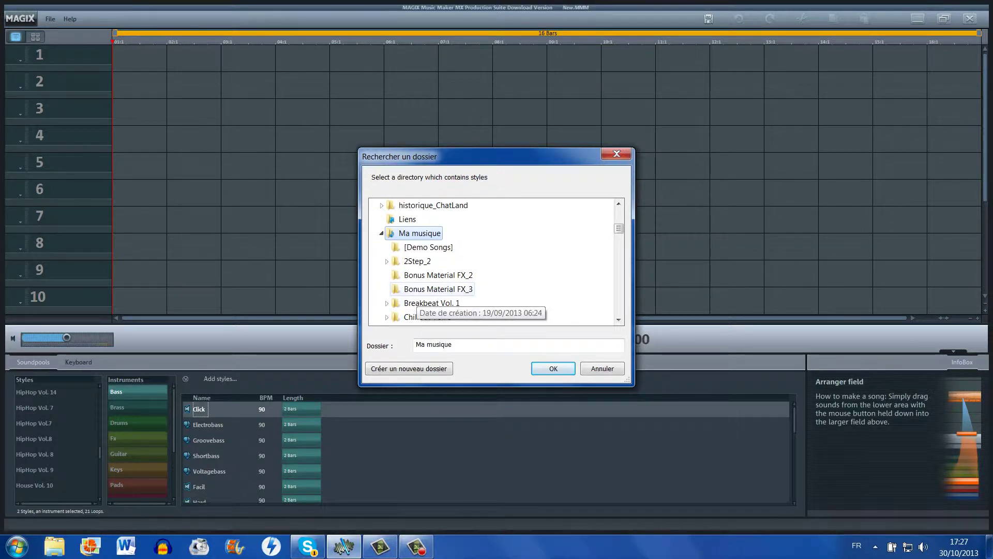
pyautogui.scroll(-2, 422, 300)
pyautogui.click(427, 292)
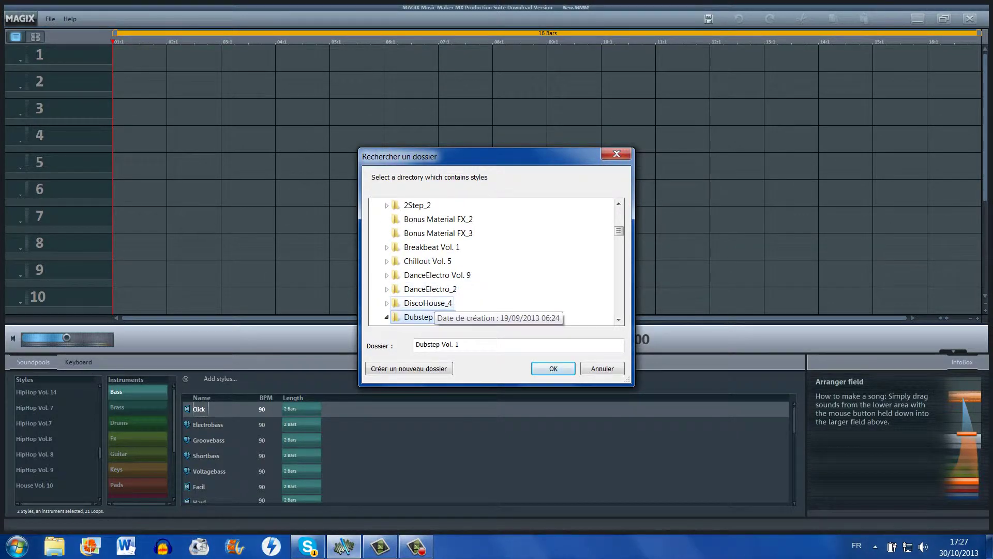
pyautogui.scroll(-2, 427, 295)
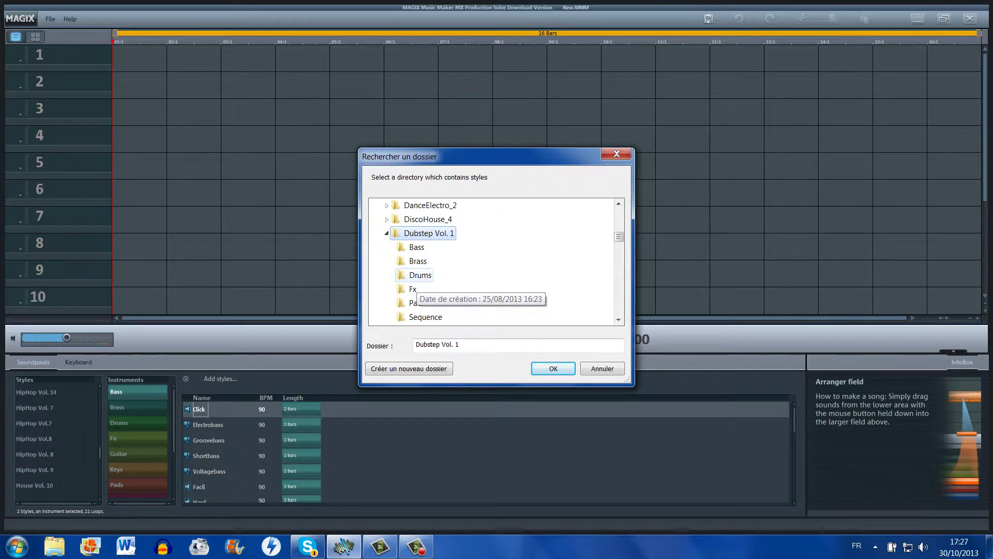
pyautogui.click(420, 274)
pyautogui.press('Return')
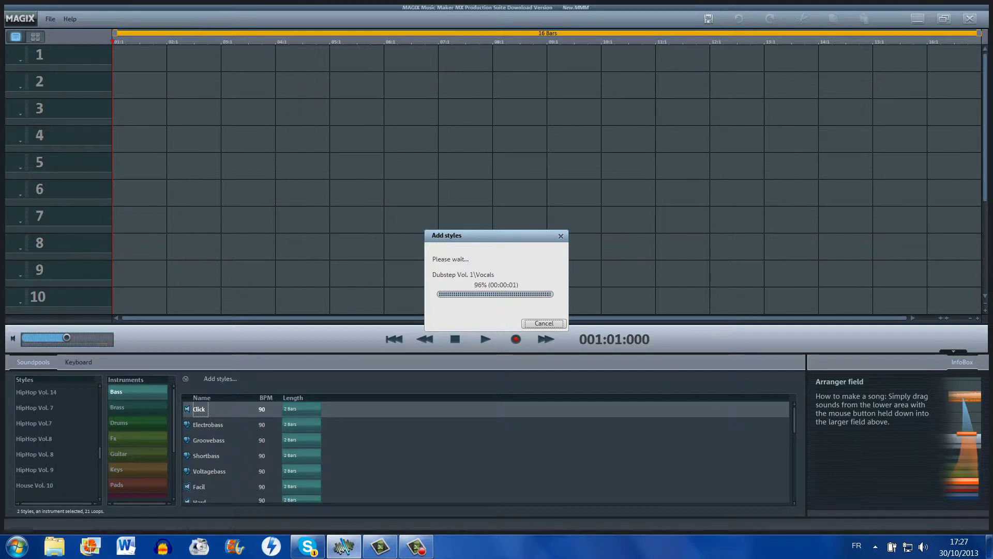
# Step: Select the HipHop Vol. 13 style and look through the list of available soundpool styles
pyautogui.click(36, 484)
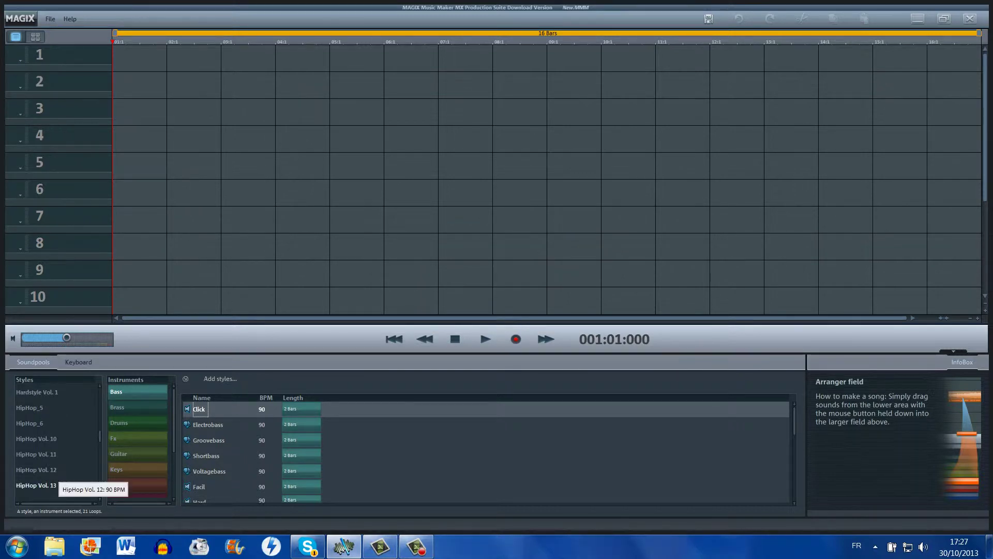
pyautogui.scroll(-3, 57, 440)
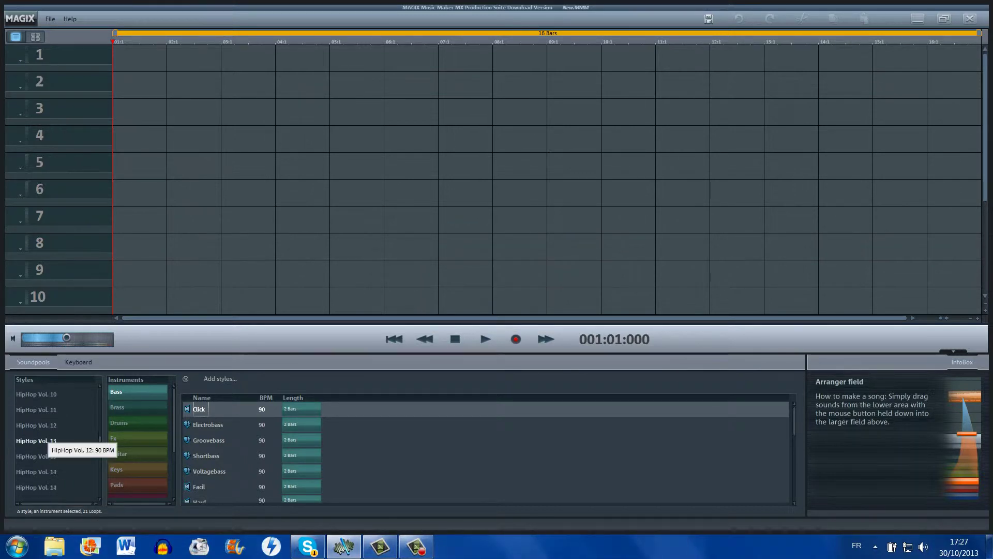
pyautogui.scroll(7, 57, 445)
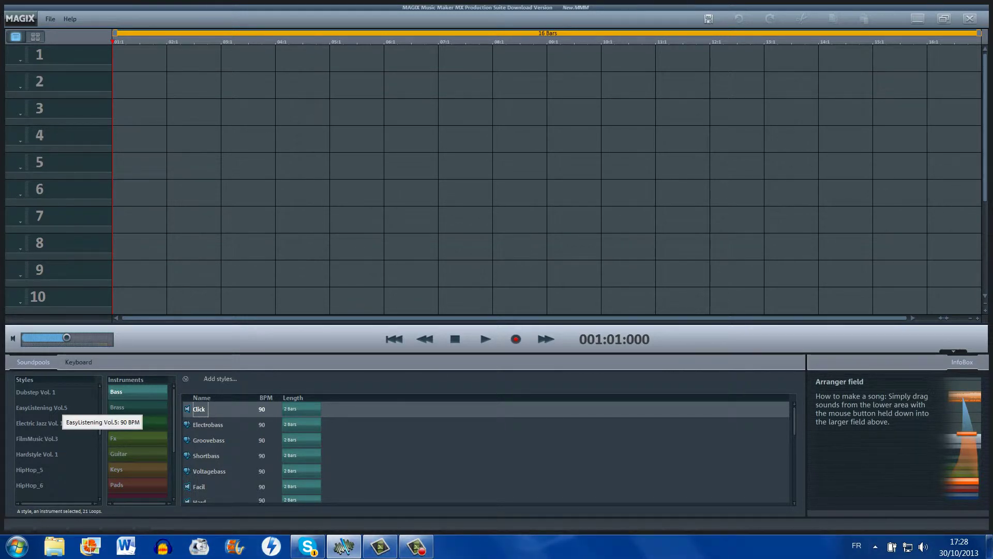
pyautogui.scroll(3, 57, 438)
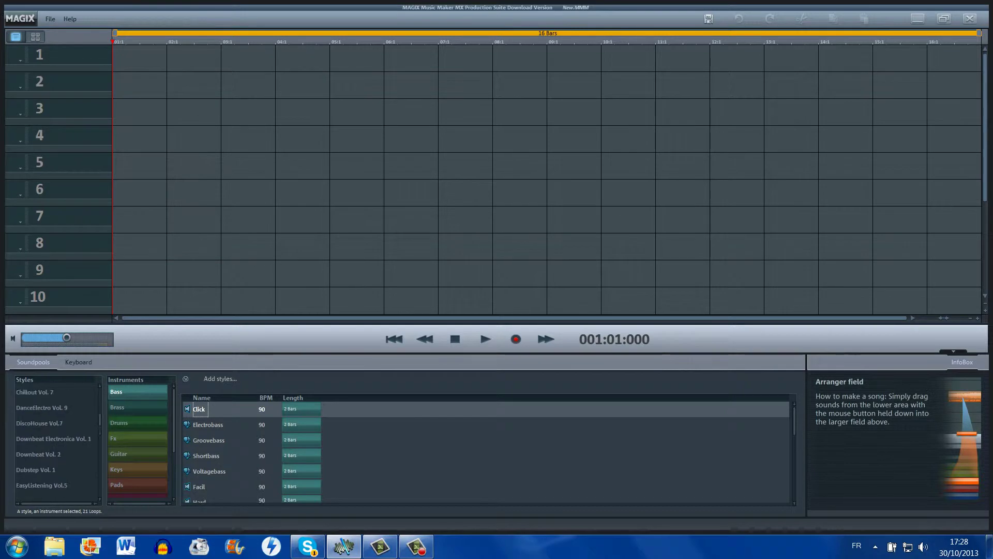
pyautogui.scroll(3, 62, 455)
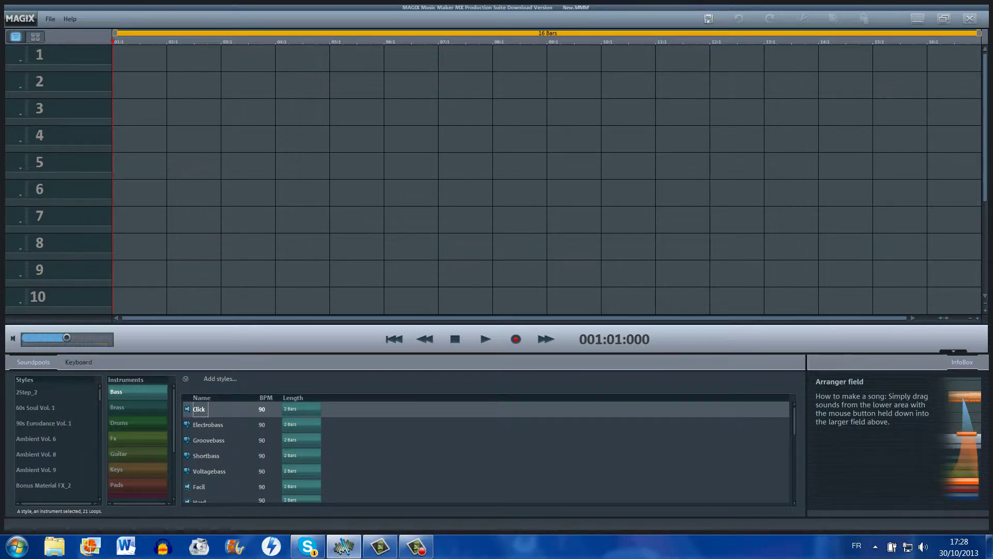
pyautogui.scroll(-4, 41, 447)
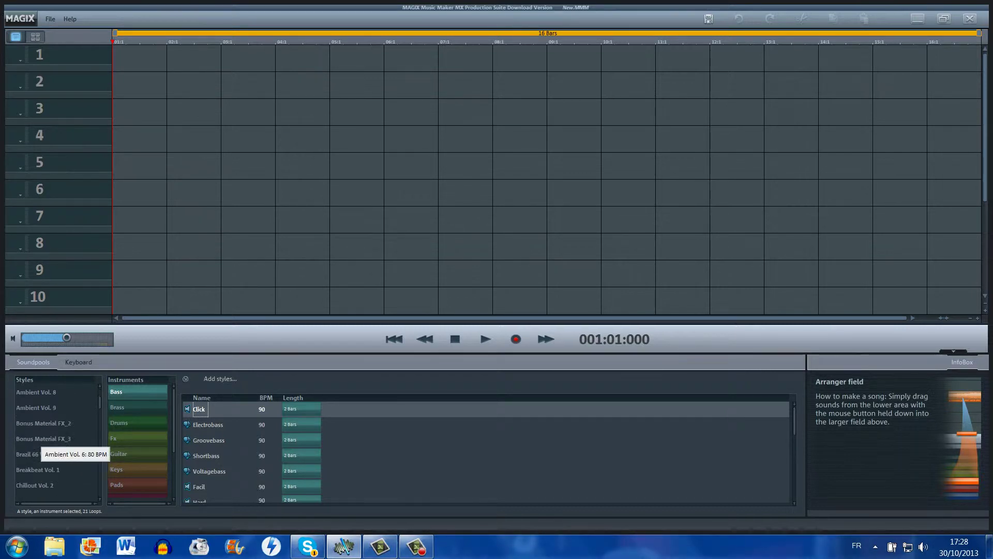
pyautogui.scroll(-7, 41, 448)
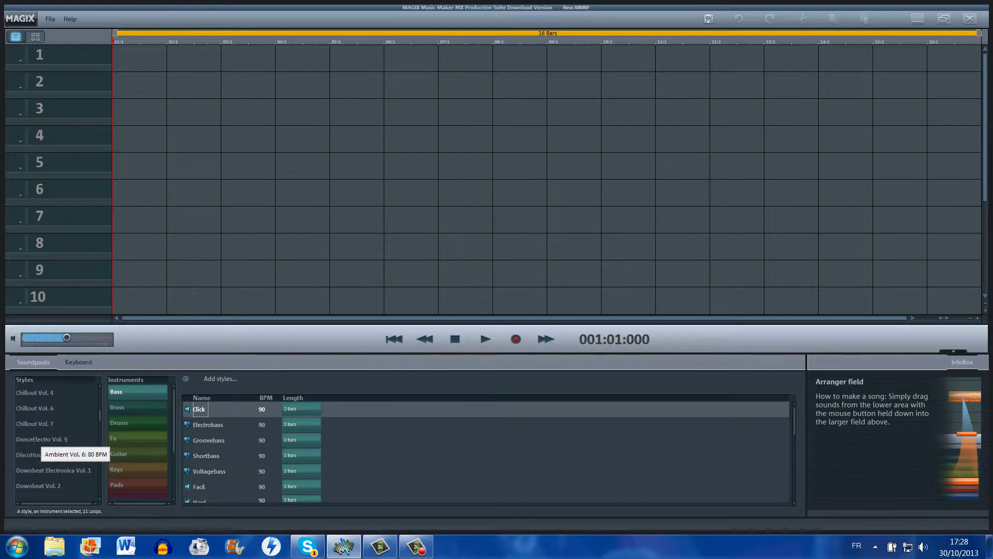
pyautogui.scroll(-10, 42, 447)
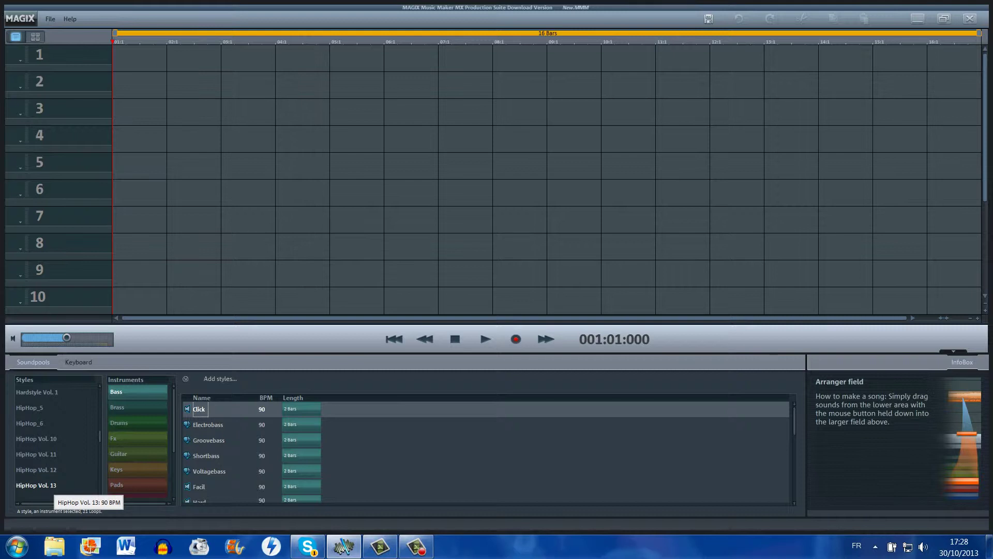
# Step: List the Fx loops of HipHop Vol. 13 and audition the Scratch G loop
pyautogui.click(132, 439)
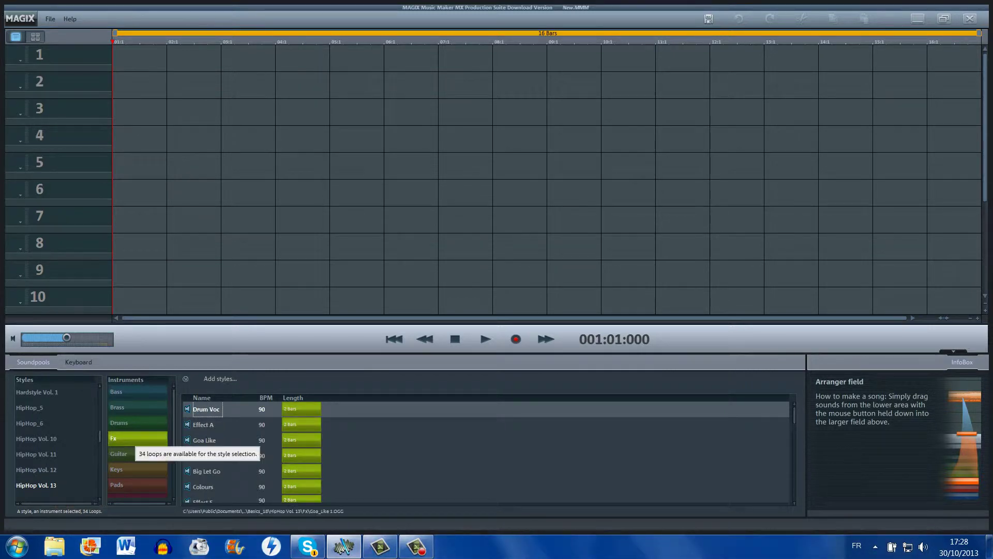
pyautogui.scroll(-1, 228, 439)
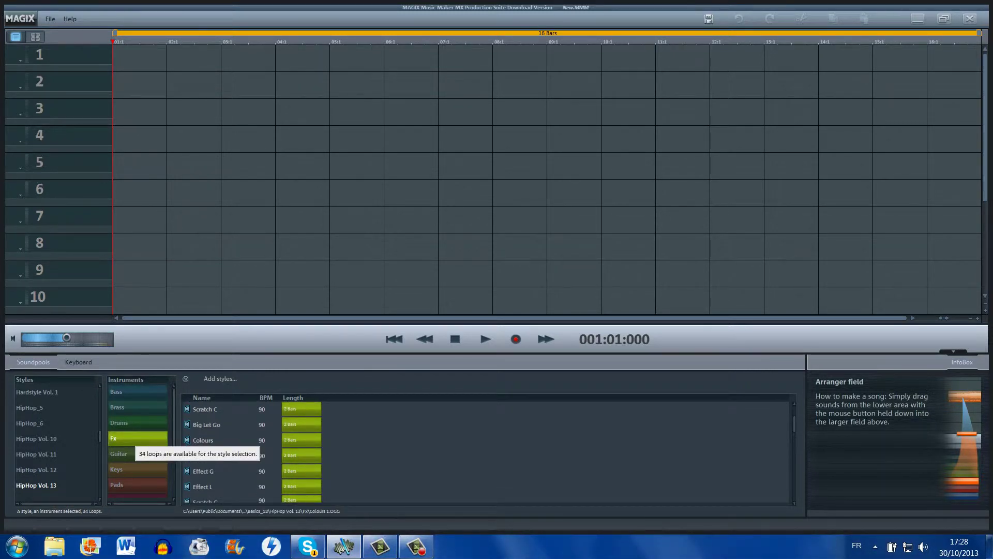
pyautogui.scroll(-2, 228, 439)
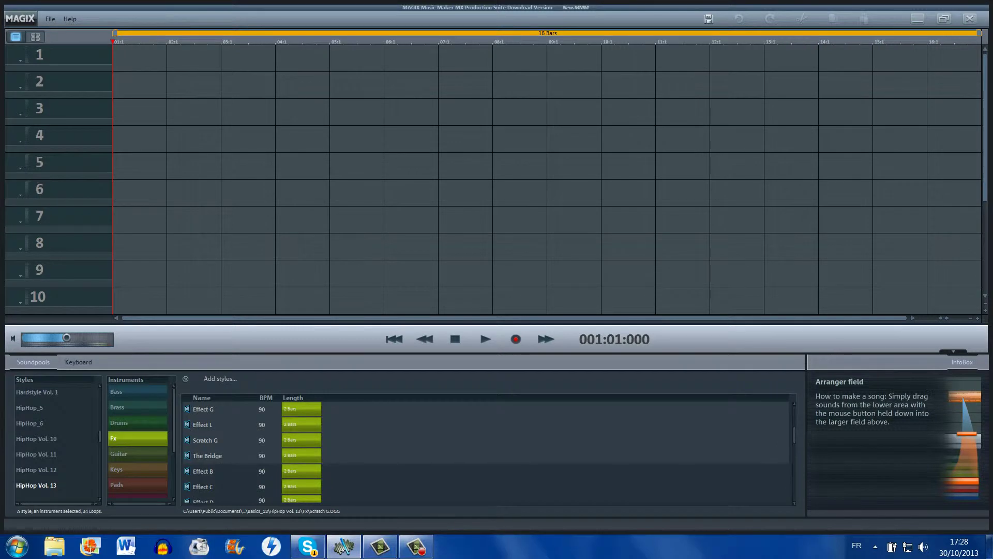
pyautogui.click(205, 439)
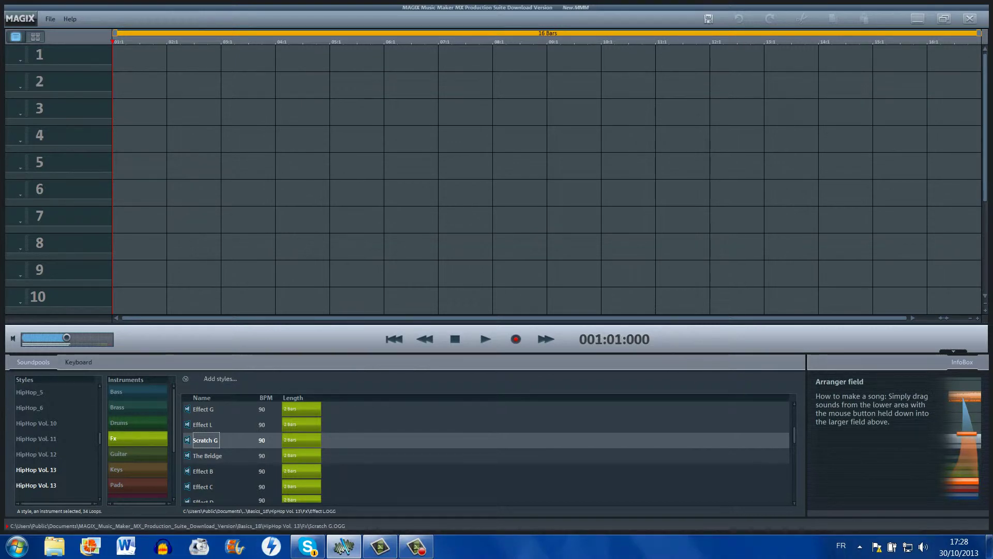
# Step: Audition the Scratch D and Scratch B loops, and place Scratch D at the start of track 1
pyautogui.scroll(-6, 488, 452)
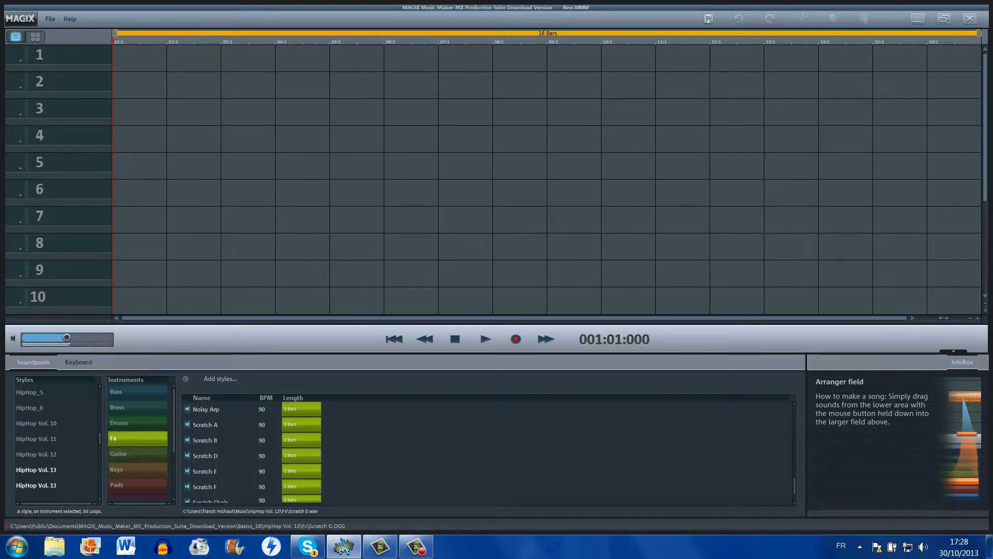
pyautogui.click(204, 455)
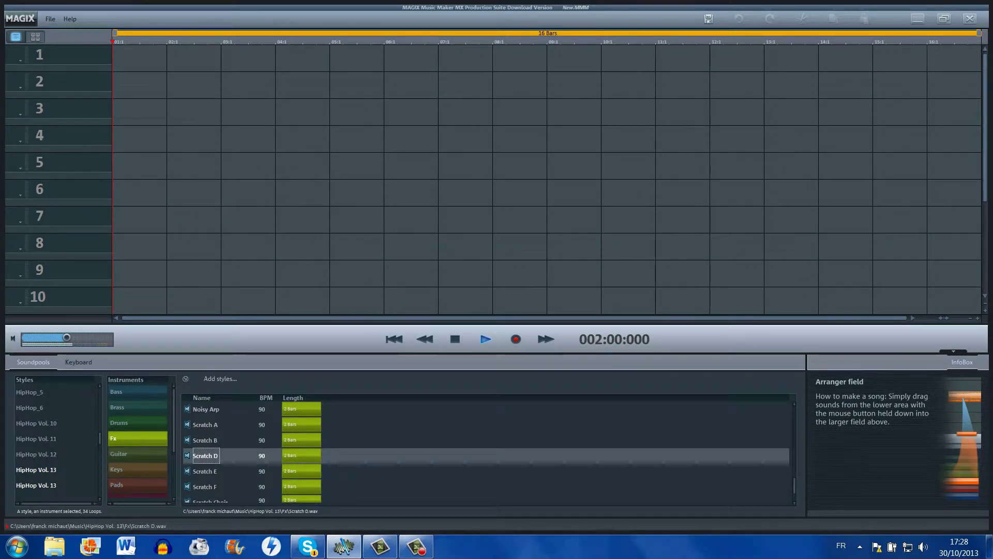
pyautogui.click(205, 440)
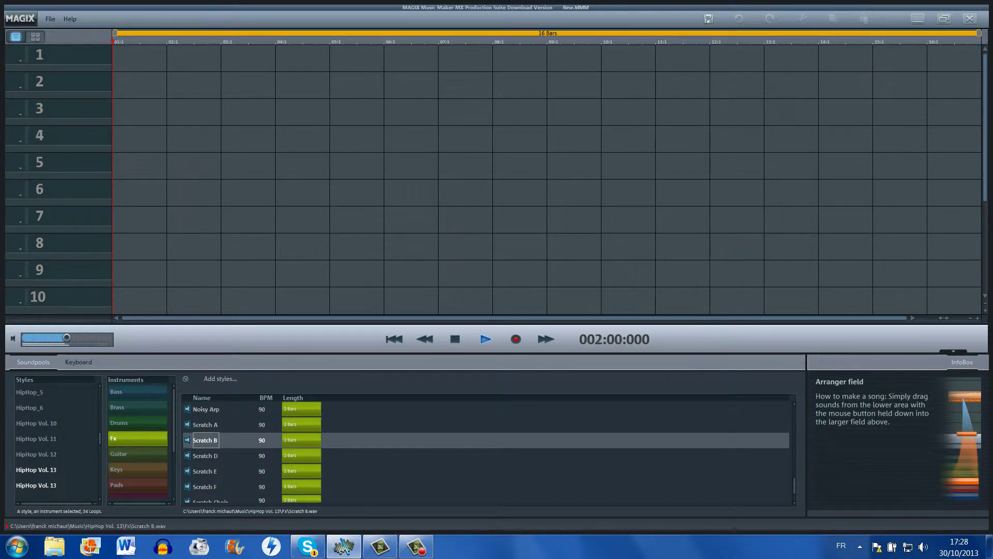
pyautogui.click(206, 455)
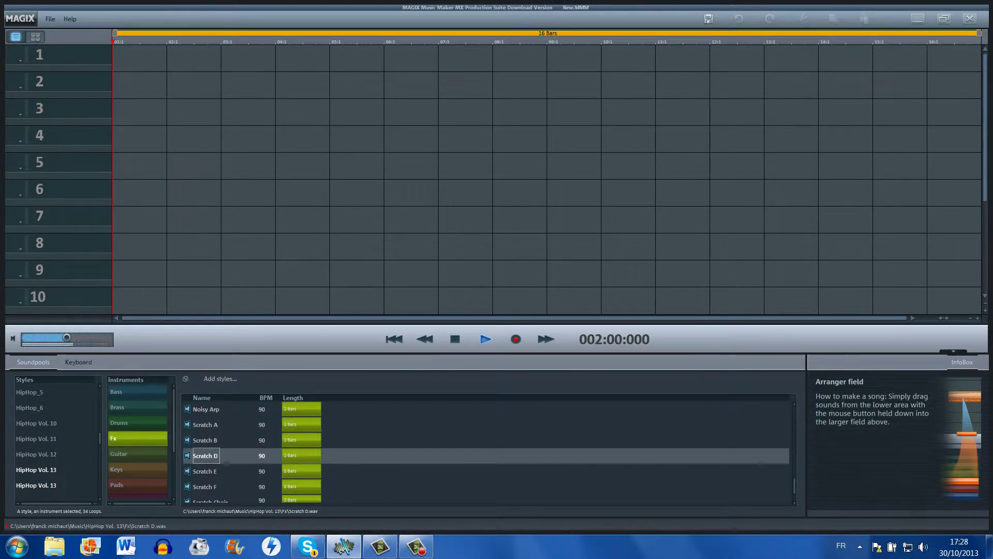
pyautogui.moveTo(206, 455); pyautogui.dragTo(155, 56)
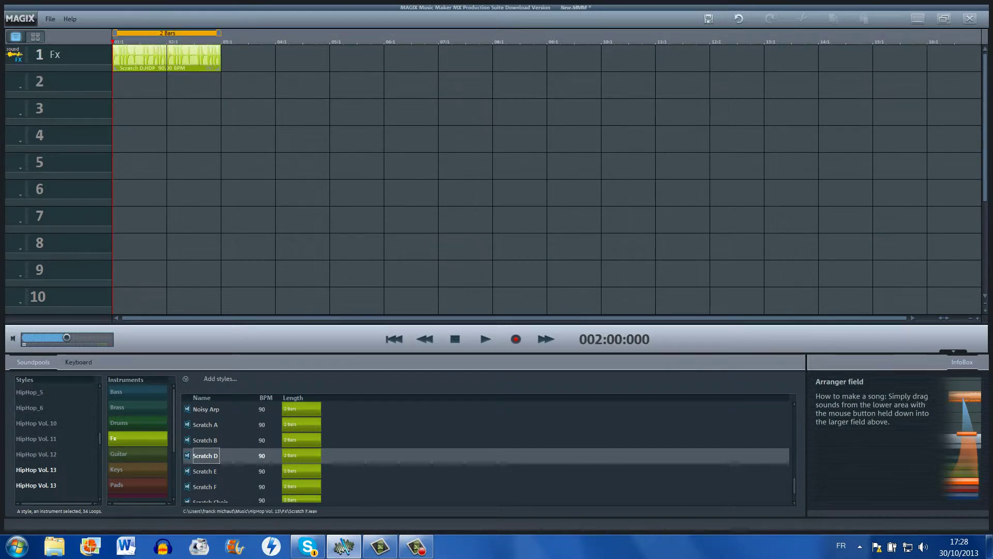
# Step: Audition Scratch E and Scratch F, place Scratch E on track 2 starting just before bar 3, and play back the arrangement
pyautogui.click(206, 471)
pyautogui.click(205, 486)
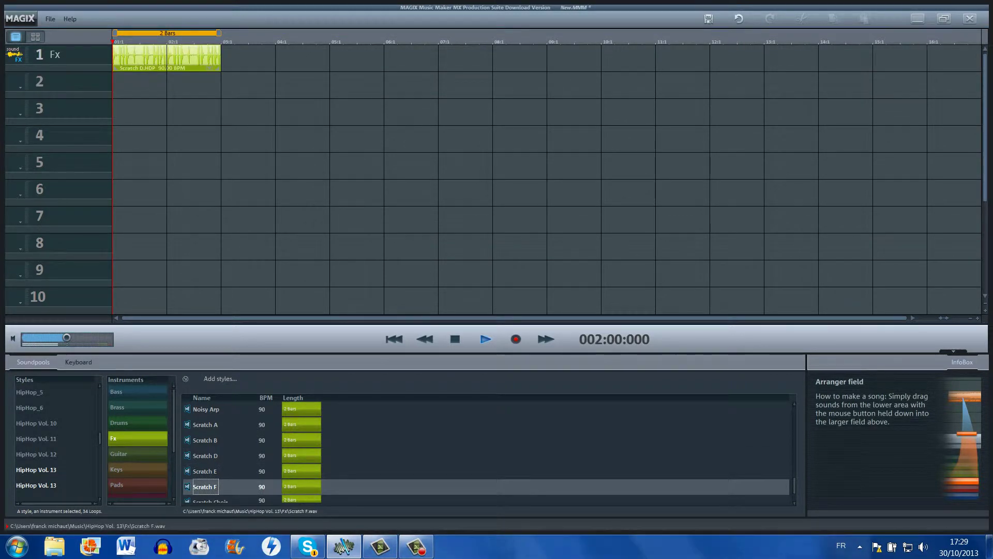
pyautogui.click(205, 471)
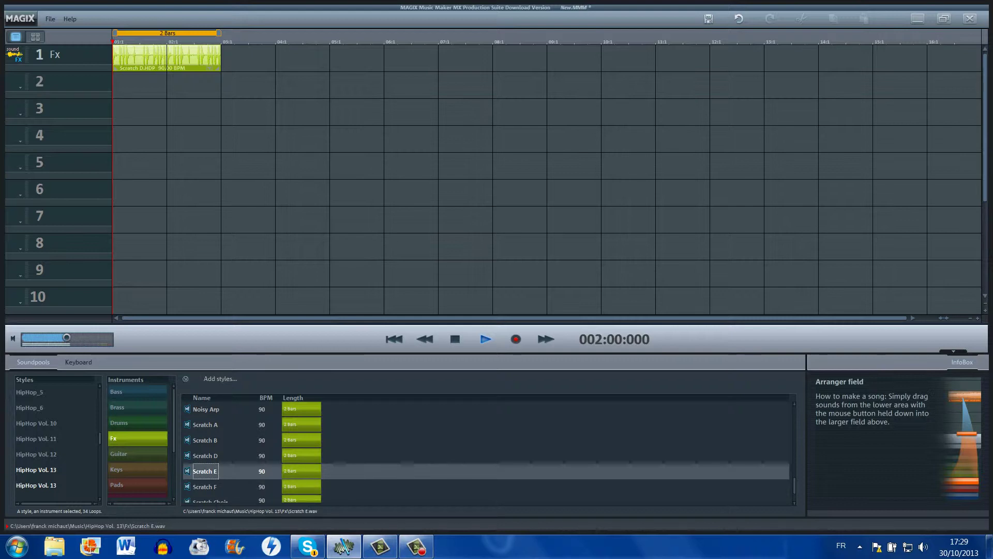
pyautogui.moveTo(205, 470); pyautogui.dragTo(246, 85)
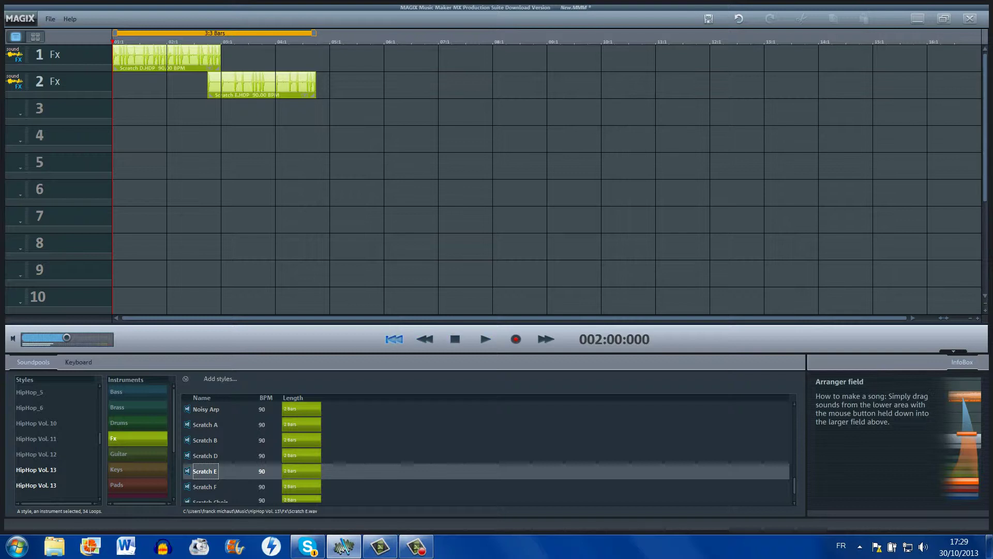
pyautogui.click(486, 340)
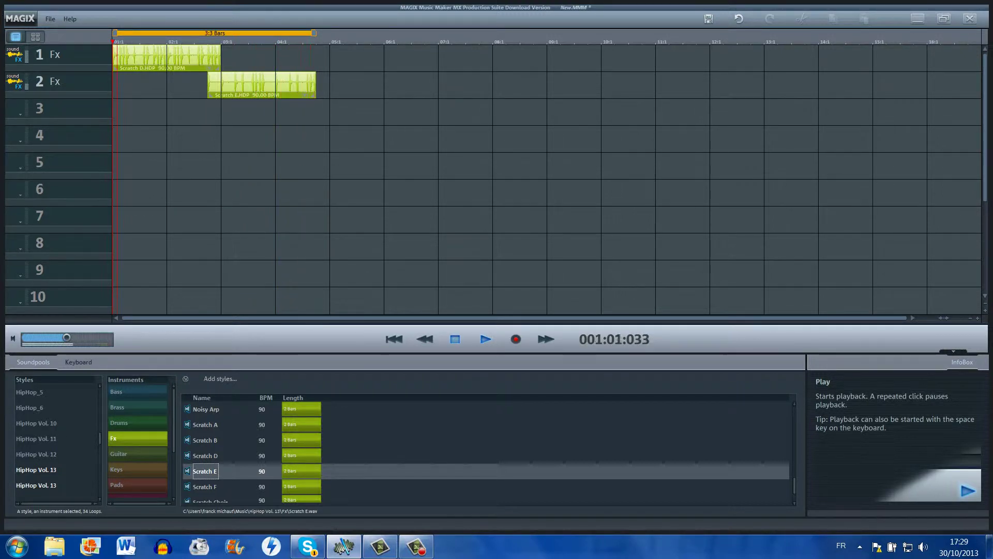
pyautogui.click(455, 339)
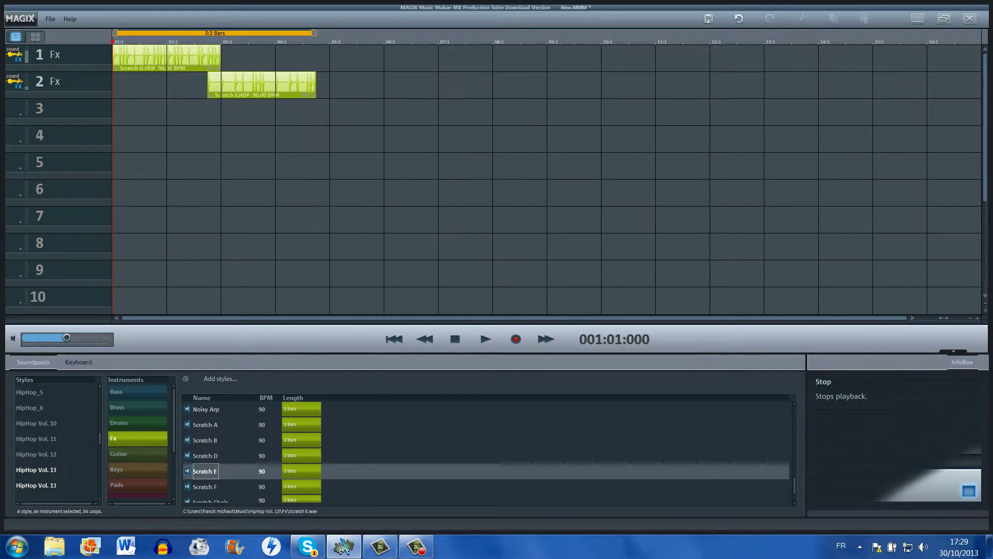
# Step: List the Drums loops of HipHop Vol. 13 and audition Deep Kit C, D, E, F and A
pyautogui.click(146, 422)
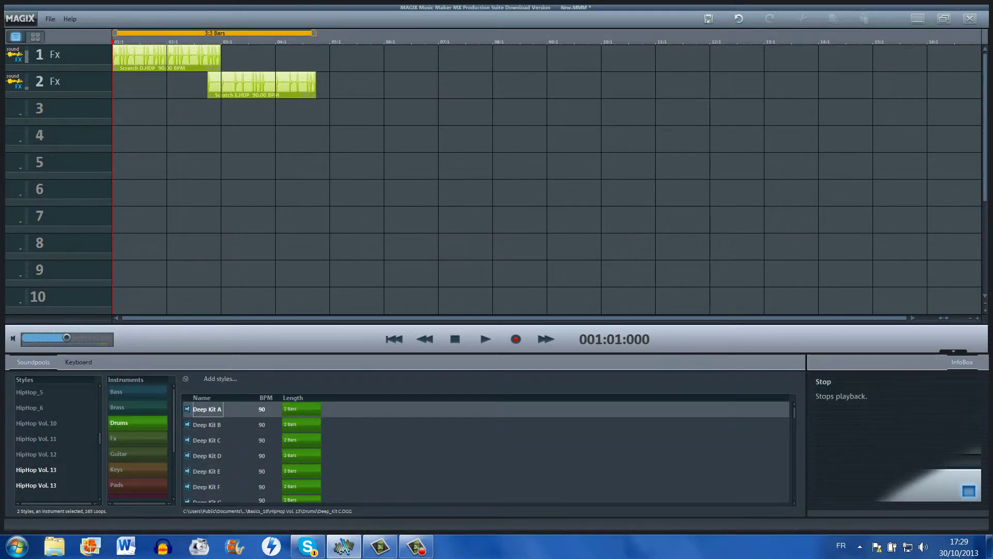
pyautogui.click(207, 439)
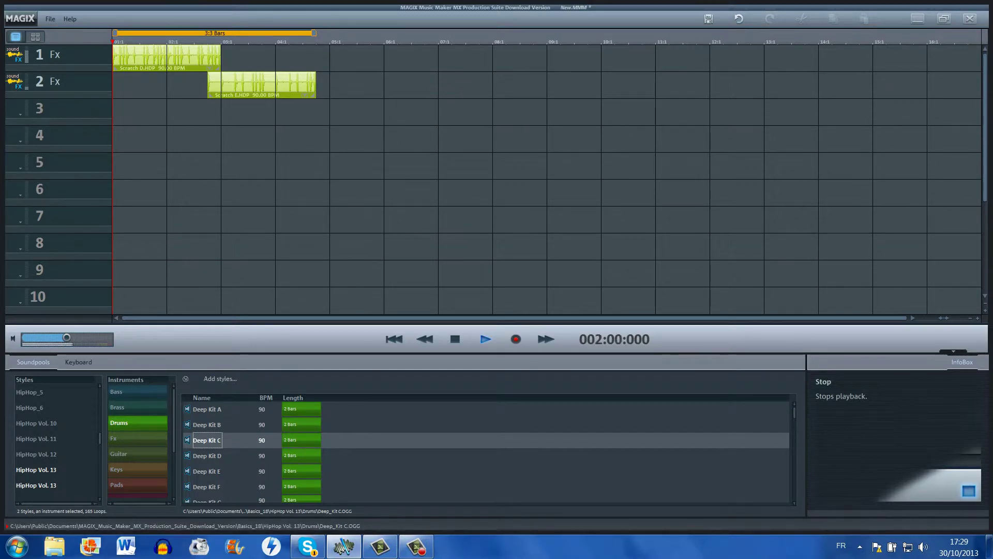
pyautogui.click(207, 456)
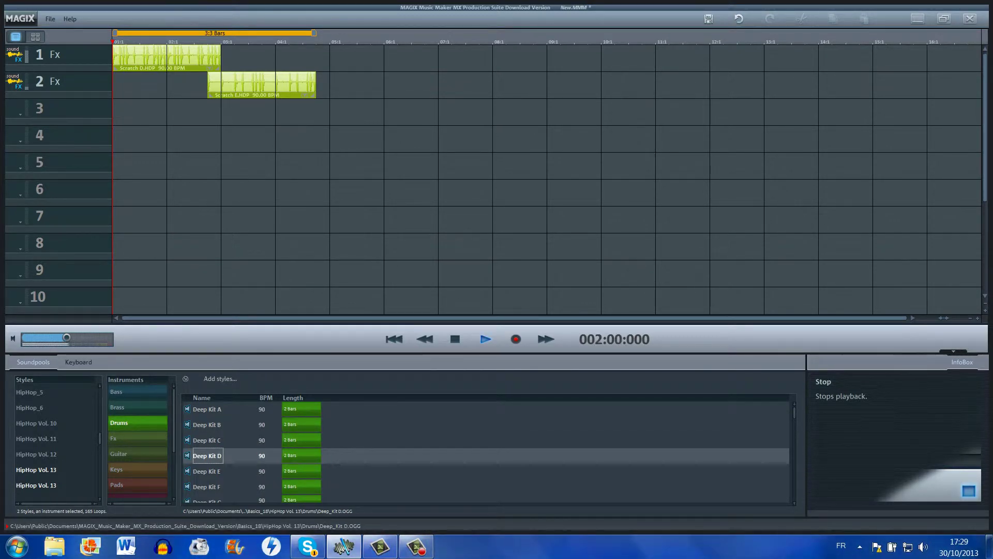
pyautogui.press('space')
pyautogui.click(207, 470)
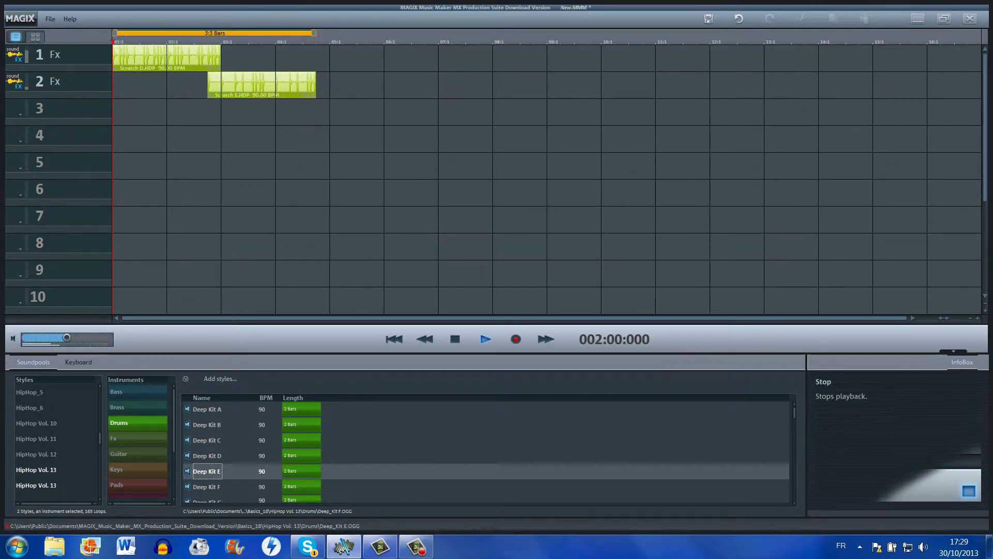
pyautogui.click(207, 486)
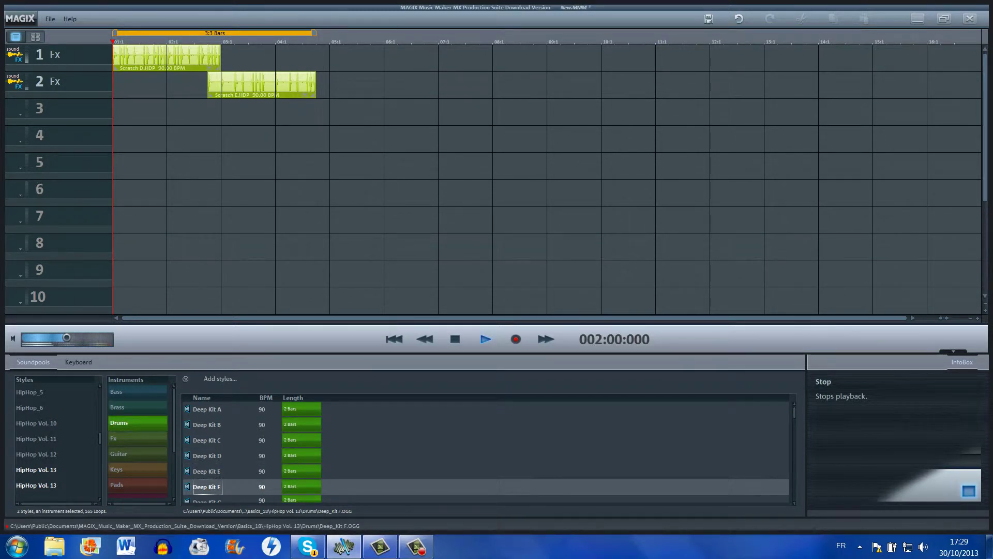
pyautogui.click(206, 409)
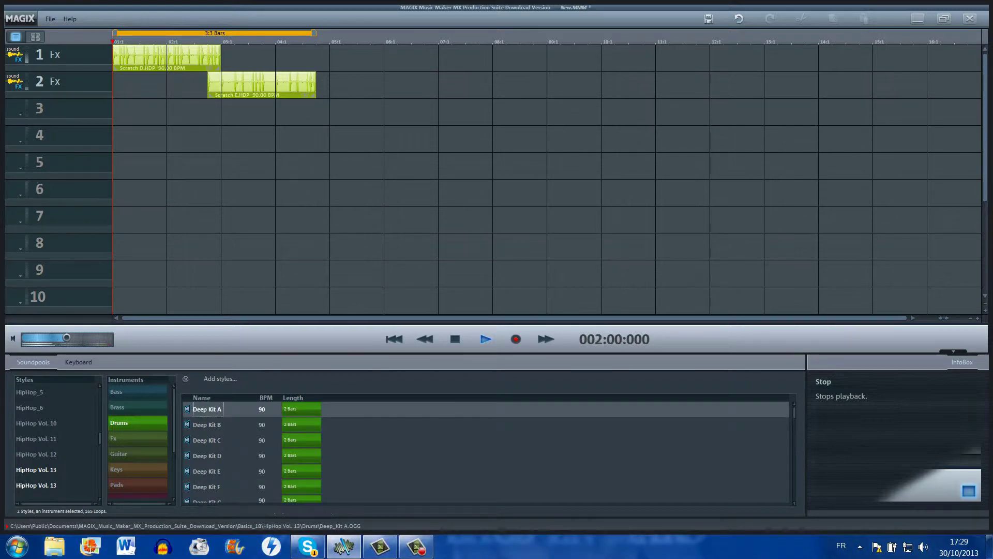
# Step: Audition the Golden Age D to G and Hisser A to C drum loops
pyautogui.scroll(-5, 486, 450)
pyautogui.scroll(-3, 487, 450)
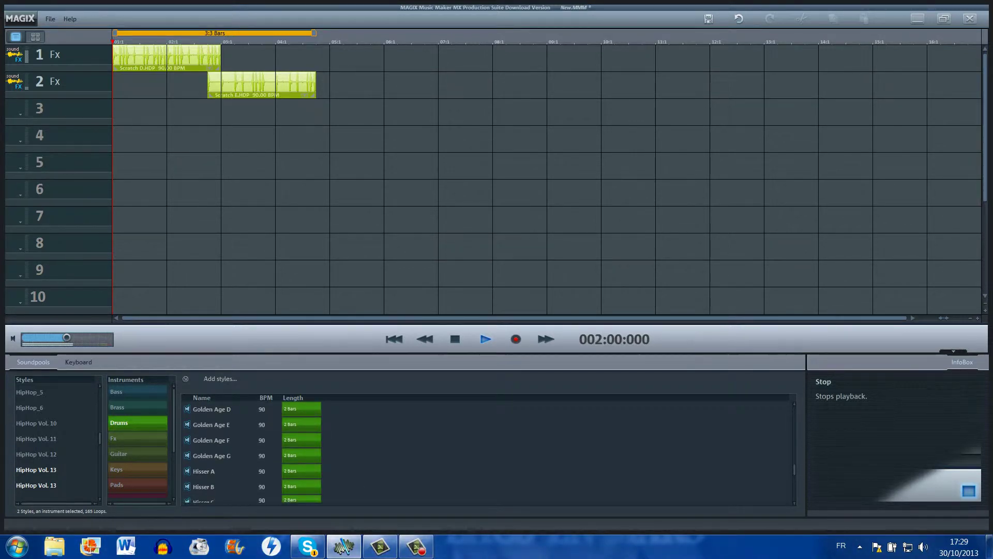
pyautogui.click(212, 456)
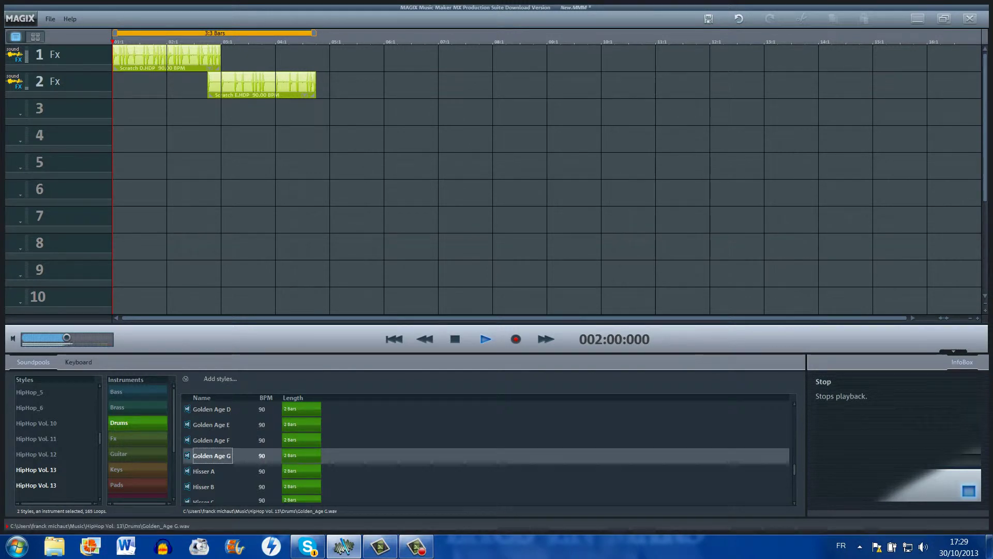
pyautogui.click(211, 440)
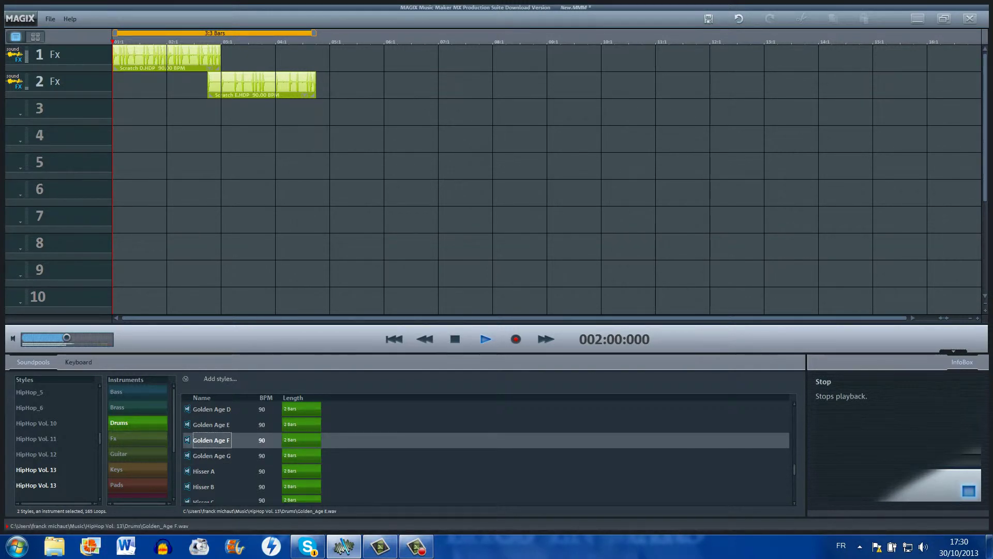
pyautogui.click(212, 424)
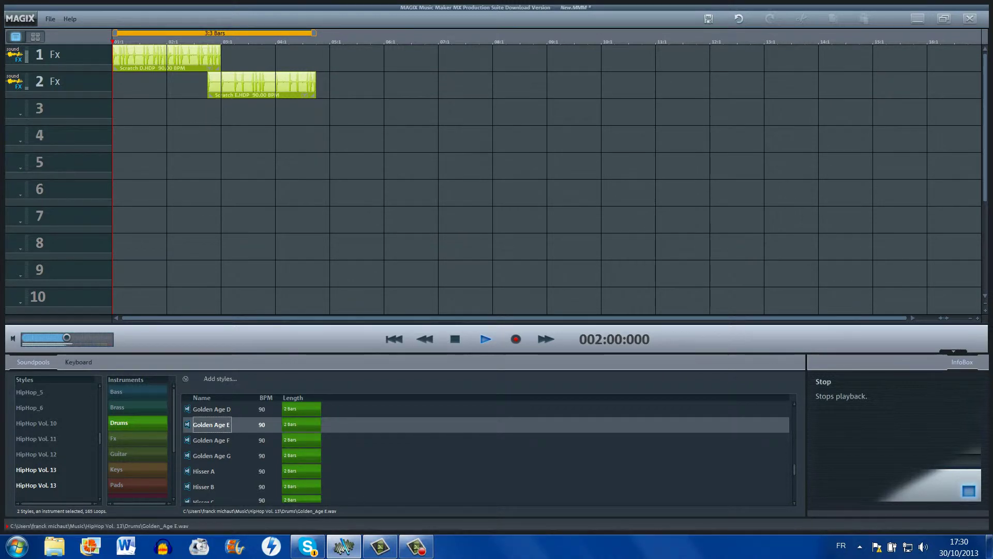
pyautogui.click(211, 408)
pyautogui.click(203, 500)
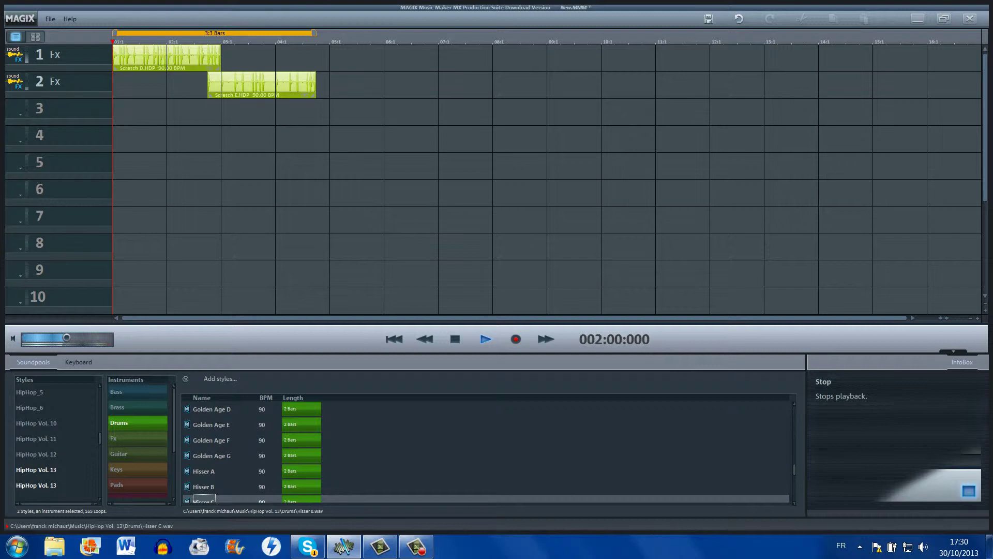
pyautogui.click(203, 486)
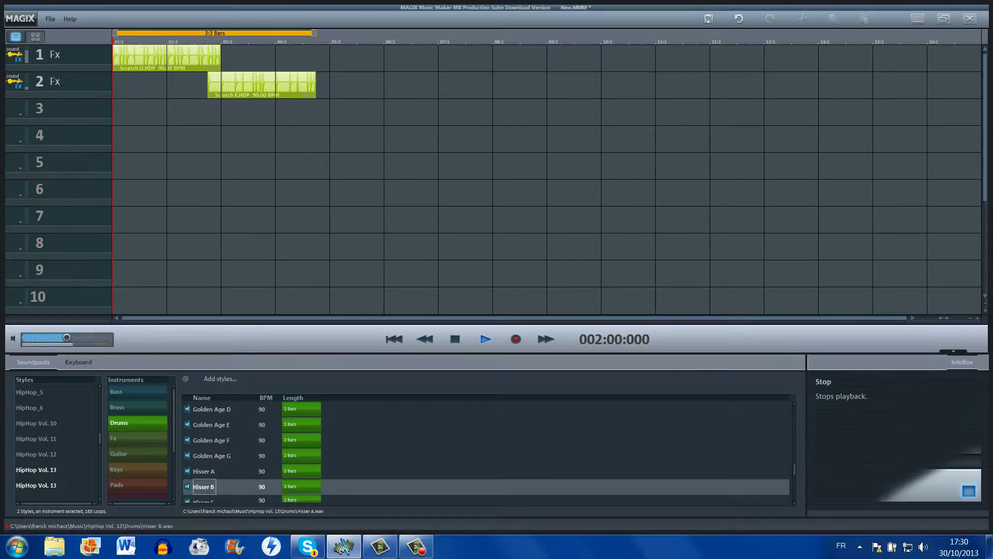
pyautogui.click(203, 470)
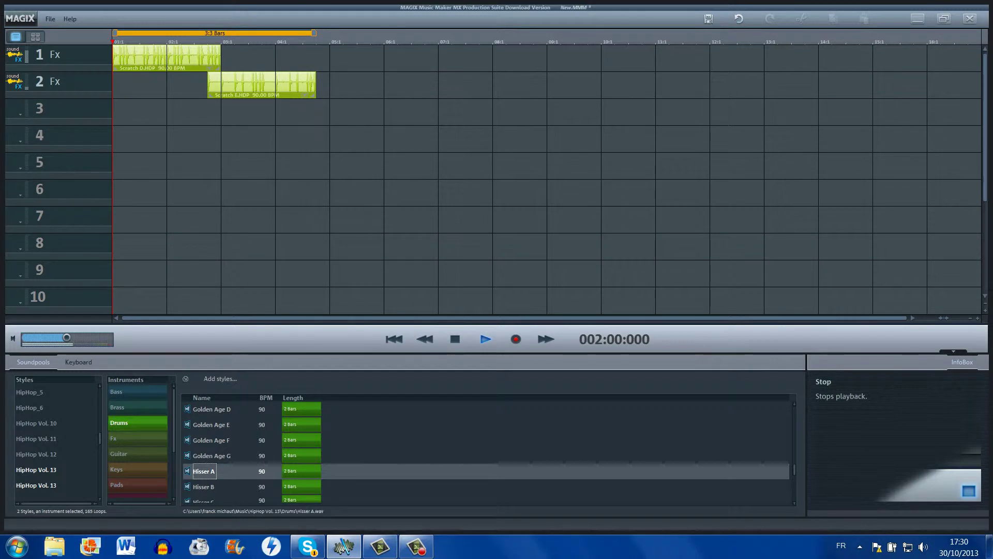
# Step: Switch to the HipHop Vol. 14 style and audition its Filter Kit C to F and Floor Open Kit A drum loops
pyautogui.scroll(-1, 56, 439)
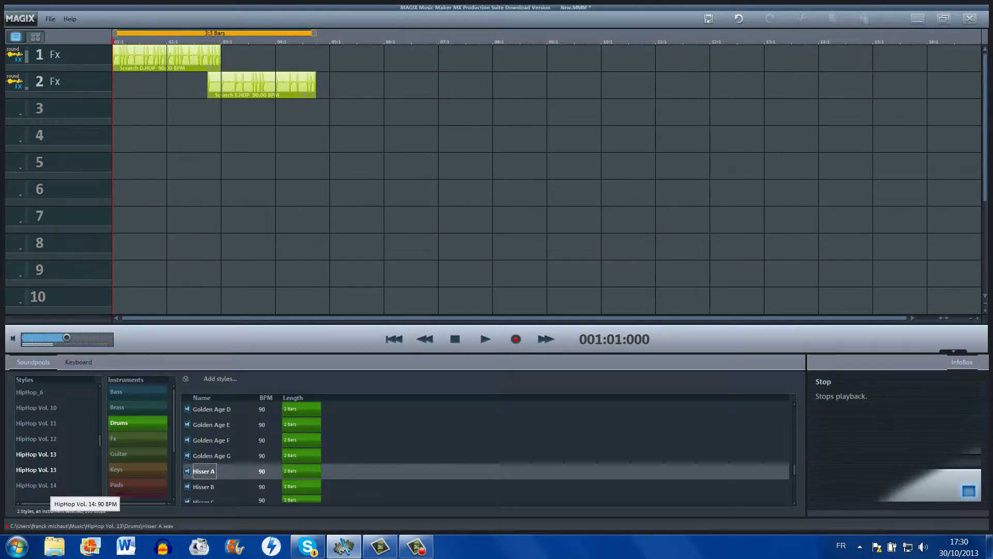
pyautogui.click(50, 486)
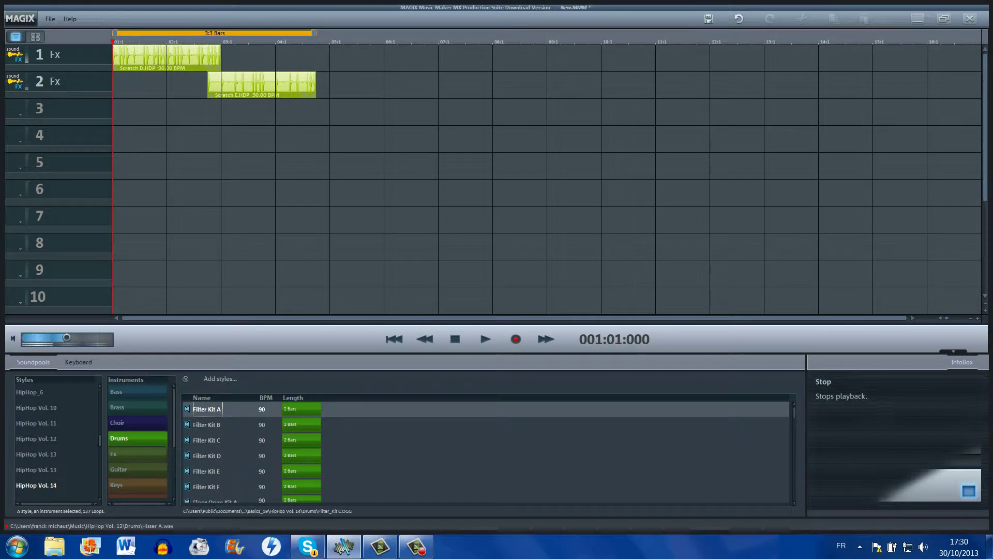
pyautogui.click(207, 439)
pyautogui.click(207, 455)
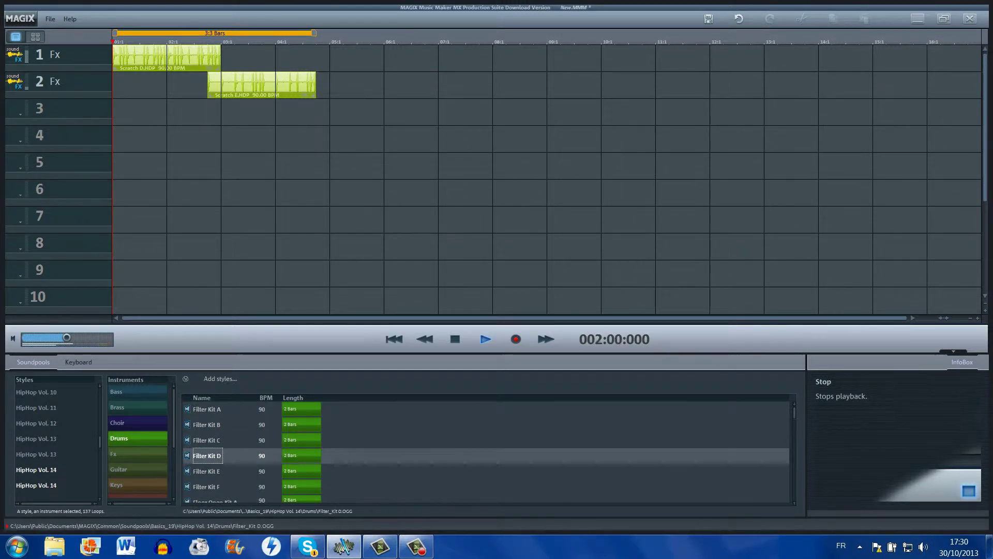
pyautogui.click(207, 471)
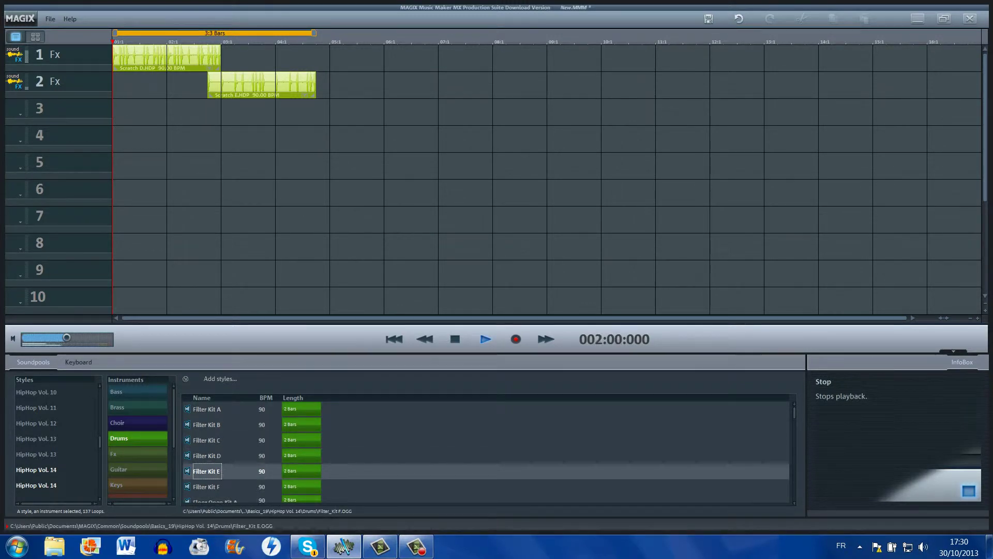
pyautogui.click(207, 486)
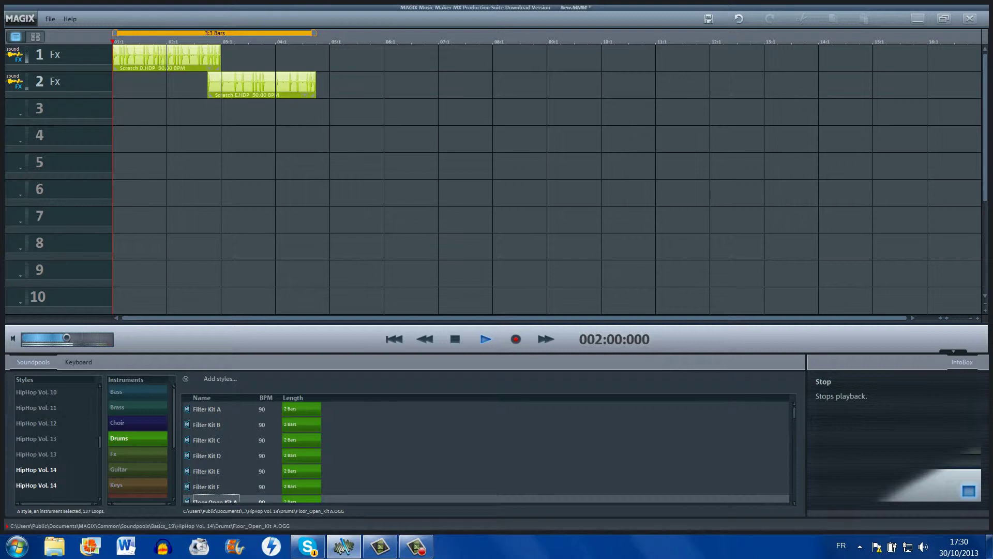
pyautogui.press('Up')
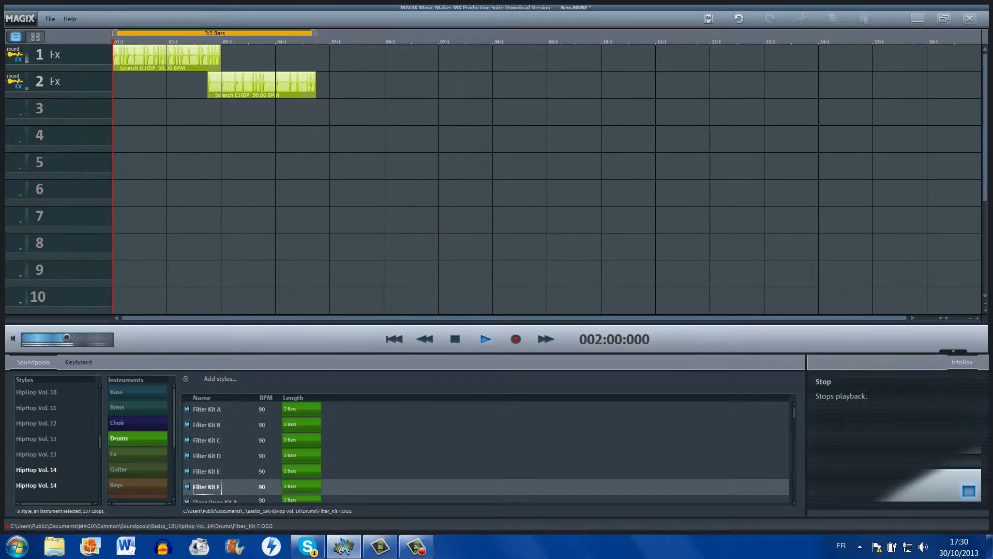
# Step: Place Filter Kit F on track 3 starting halfway through bar 4 and extend it to the end of bar 10
pyautogui.moveTo(207, 487); pyautogui.dragTo(308, 112)
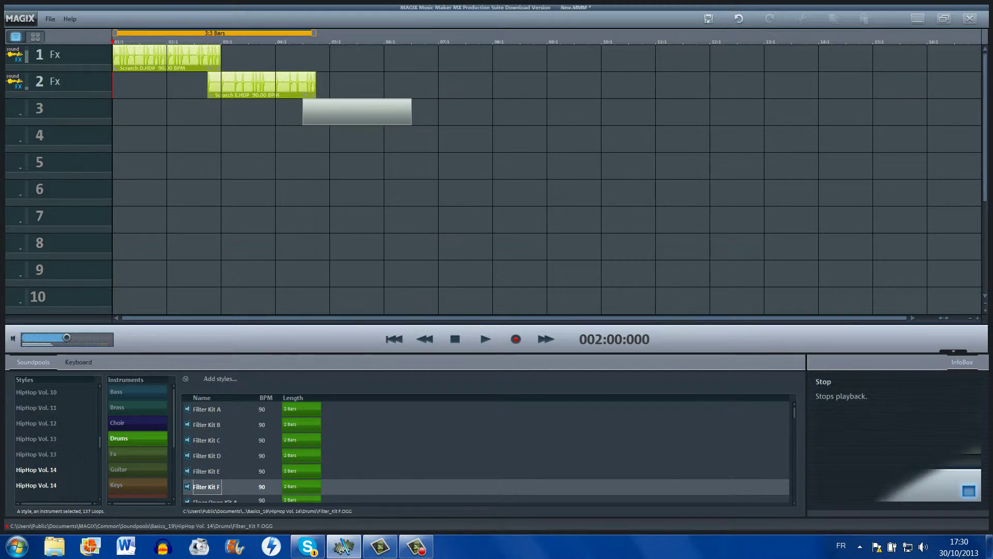
pyautogui.moveTo(309, 112); pyautogui.dragTo(309, 111)
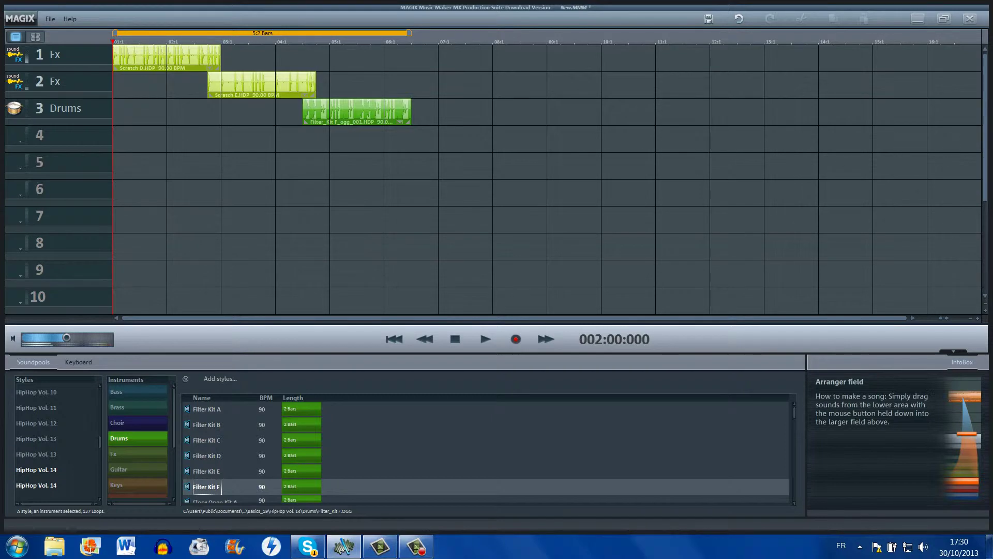
pyautogui.moveTo(408, 122); pyautogui.dragTo(652, 122)
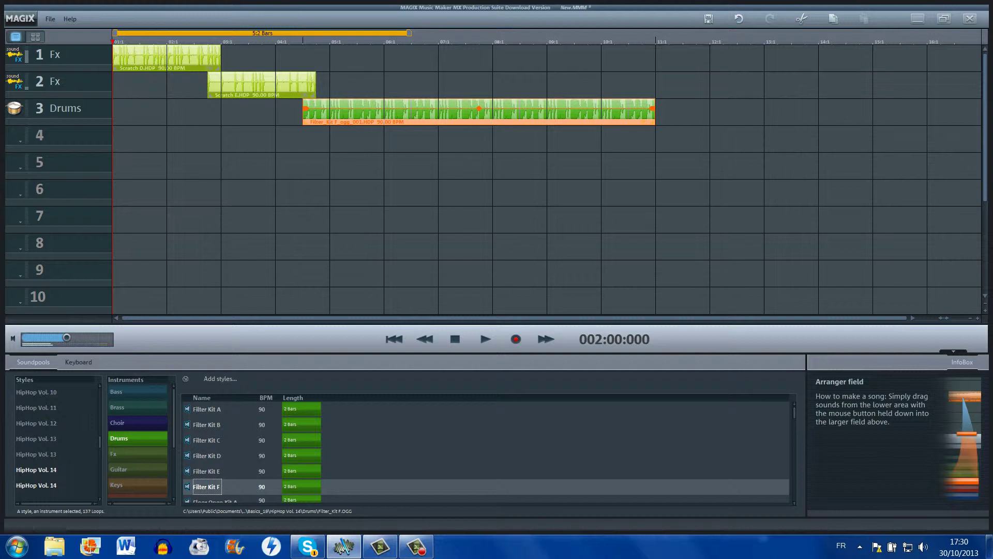
pyautogui.moveTo(414, 110); pyautogui.dragTo(414, 84)
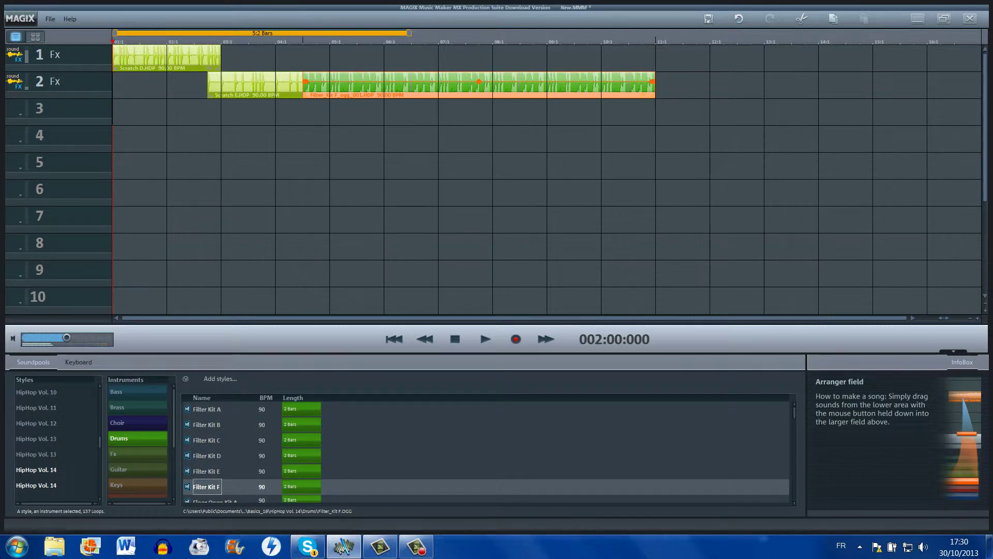
pyautogui.hotkey('ctrl', 'z')
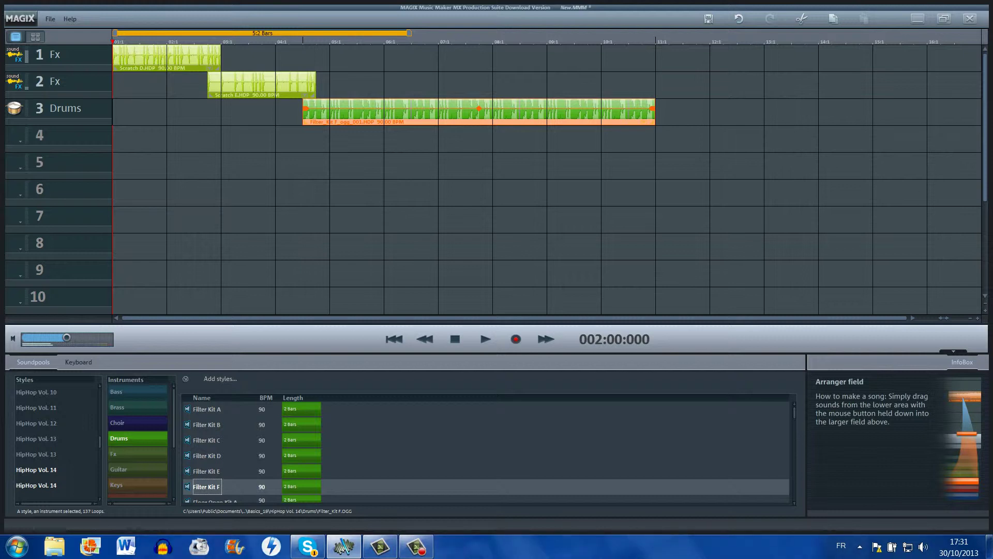
# Step: List the Bass loops of HipHop Vol. 14 and audition Ch Bass and Bottom
pyautogui.click(137, 391)
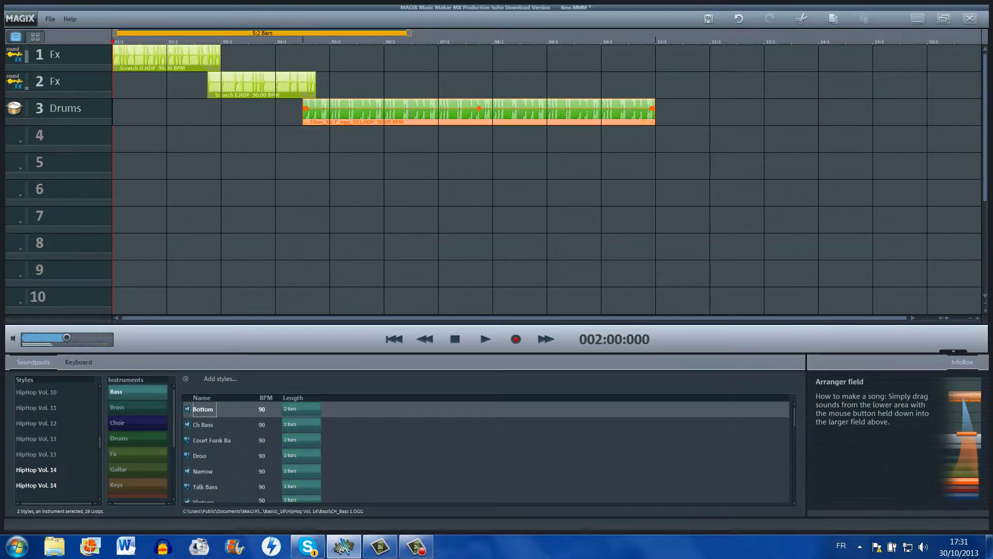
pyautogui.click(203, 424)
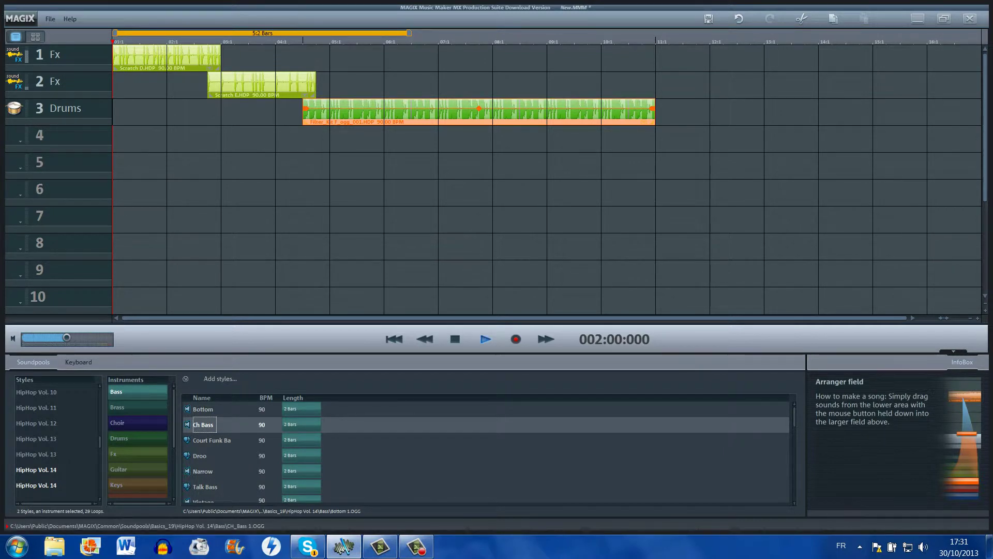
pyautogui.click(202, 408)
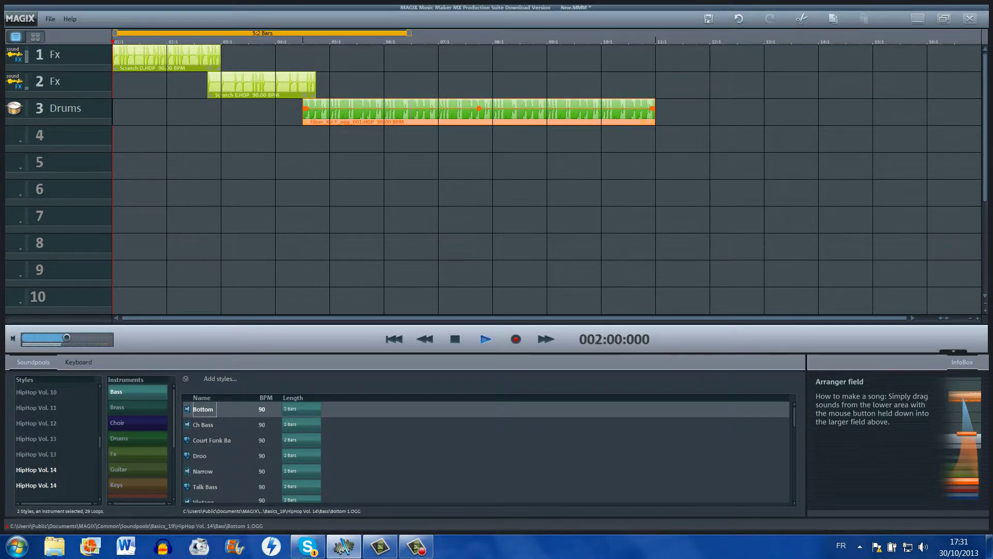
# Step: Place the Bottom loop on track 4 matching the drum loop's start and end, and play back the arrangement
pyautogui.moveTo(202, 409); pyautogui.dragTo(305, 139)
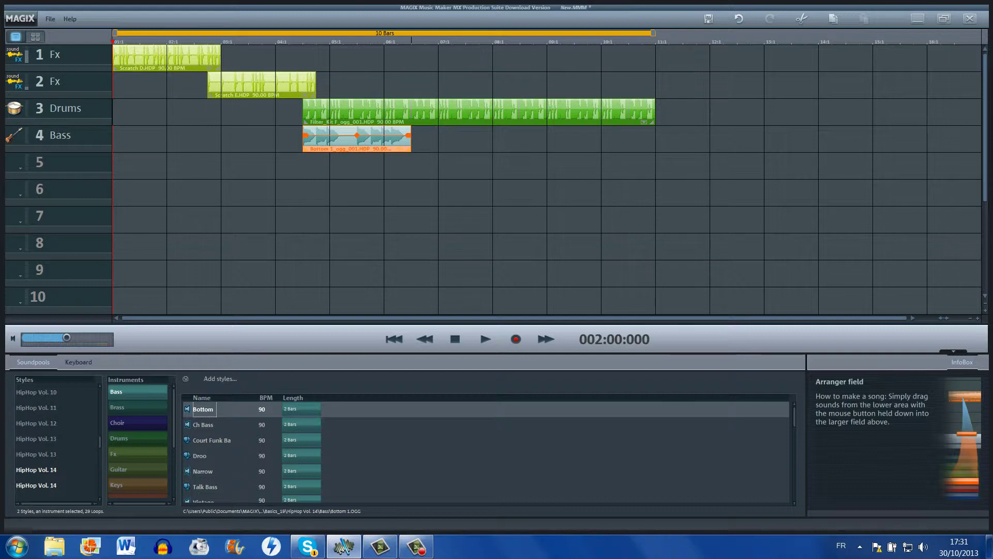
pyautogui.moveTo(410, 149); pyautogui.dragTo(655, 149)
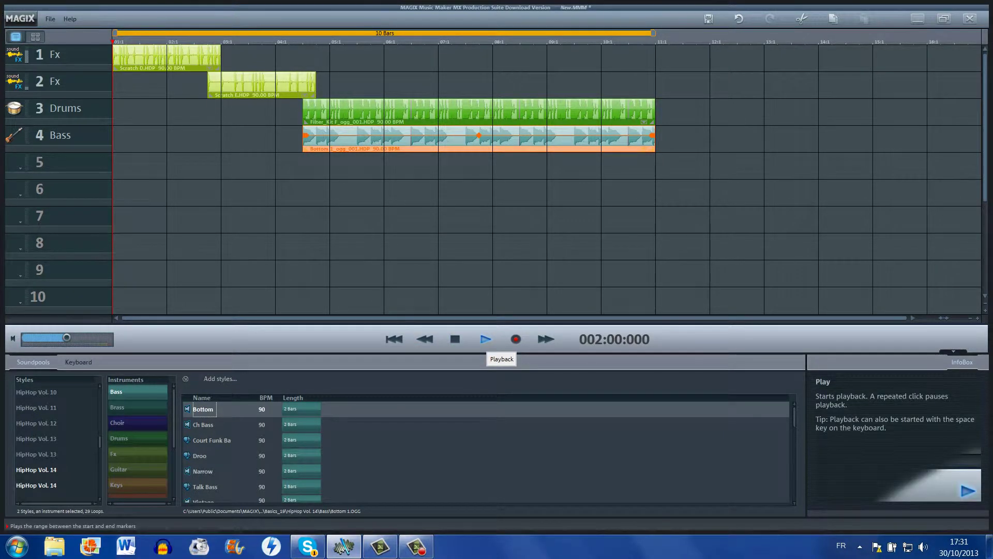
pyautogui.click(486, 339)
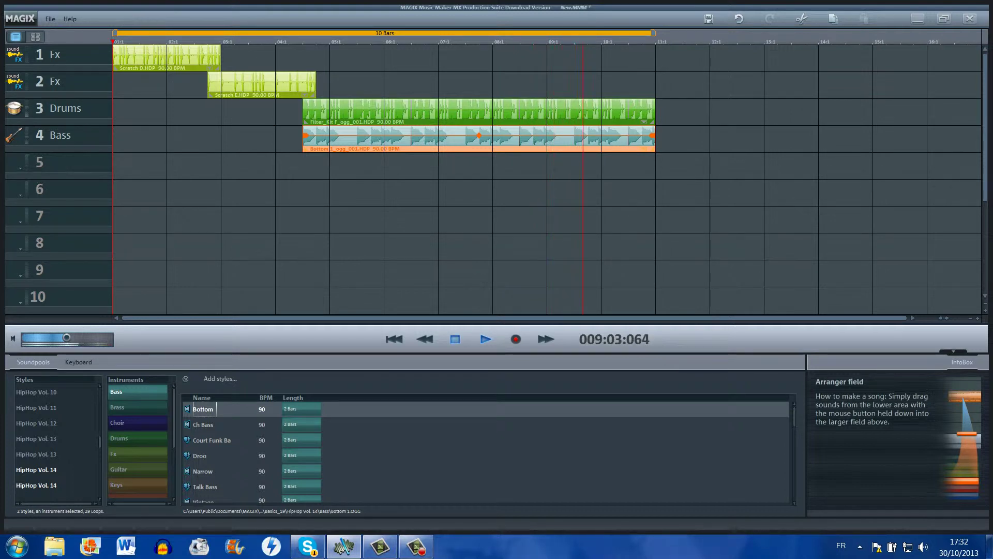
pyautogui.press('space')
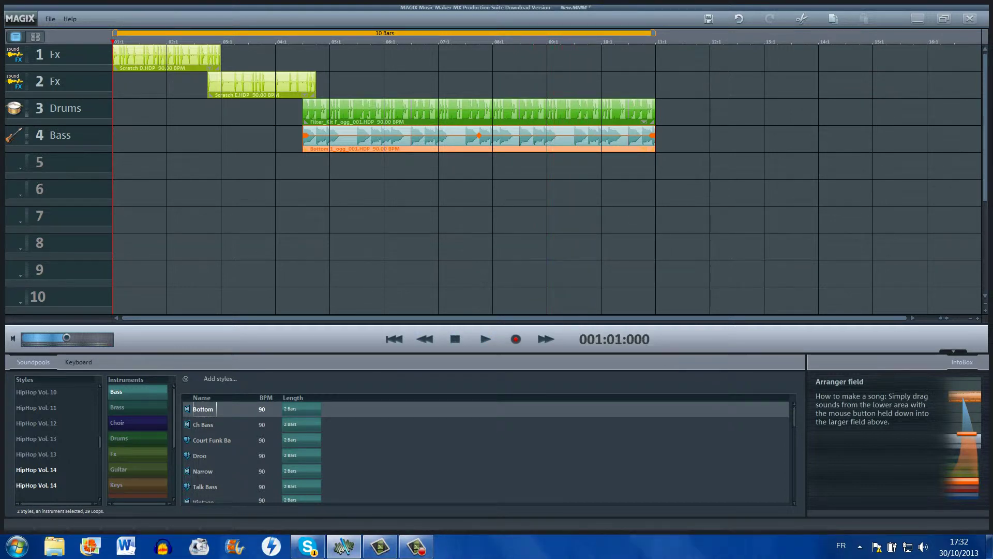
# Step: Place the Ahh Choir loop on track 5 at the drum loop's start and paste a copy ending with the drum loop
pyautogui.click(117, 422)
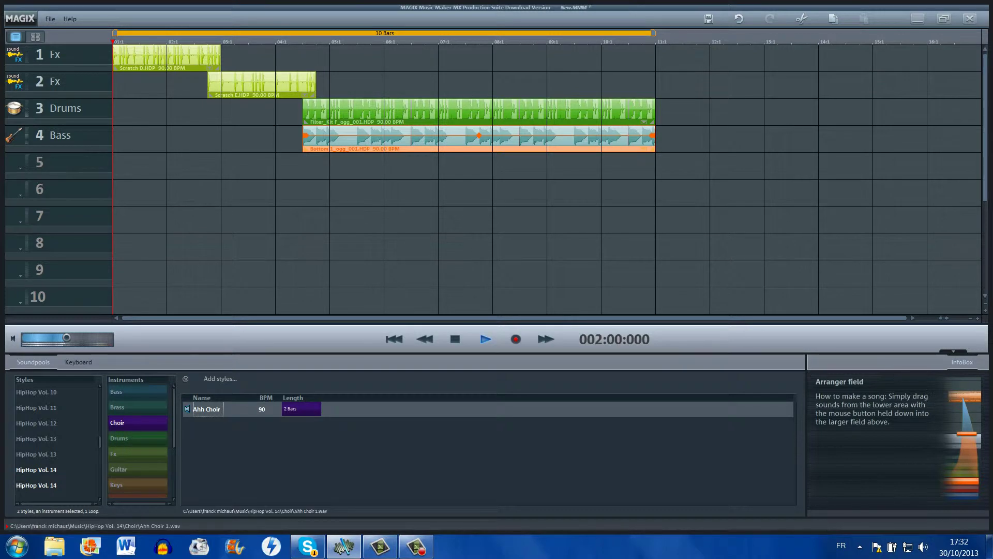
pyautogui.moveTo(207, 409); pyautogui.dragTo(321, 165)
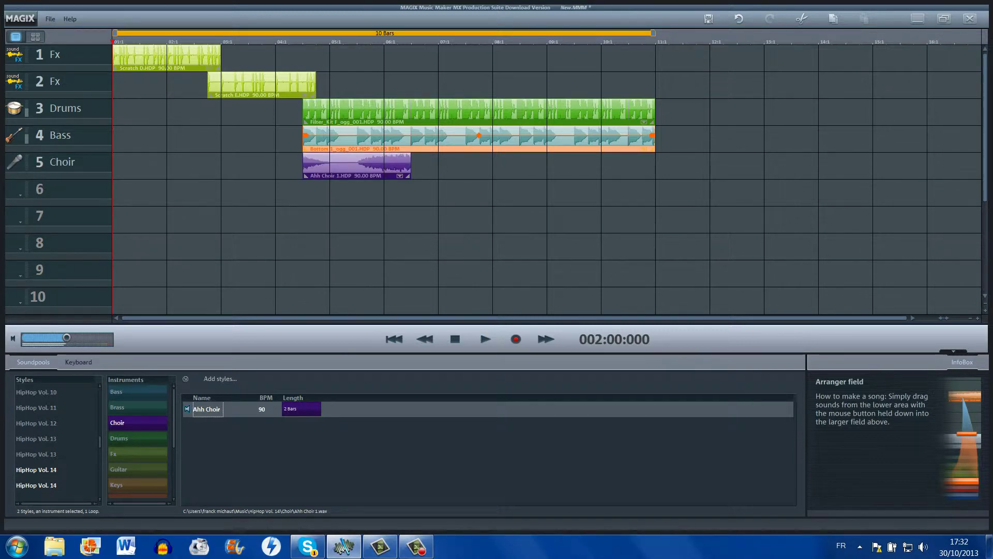
pyautogui.rightClick(390, 176)
pyautogui.click(430, 184)
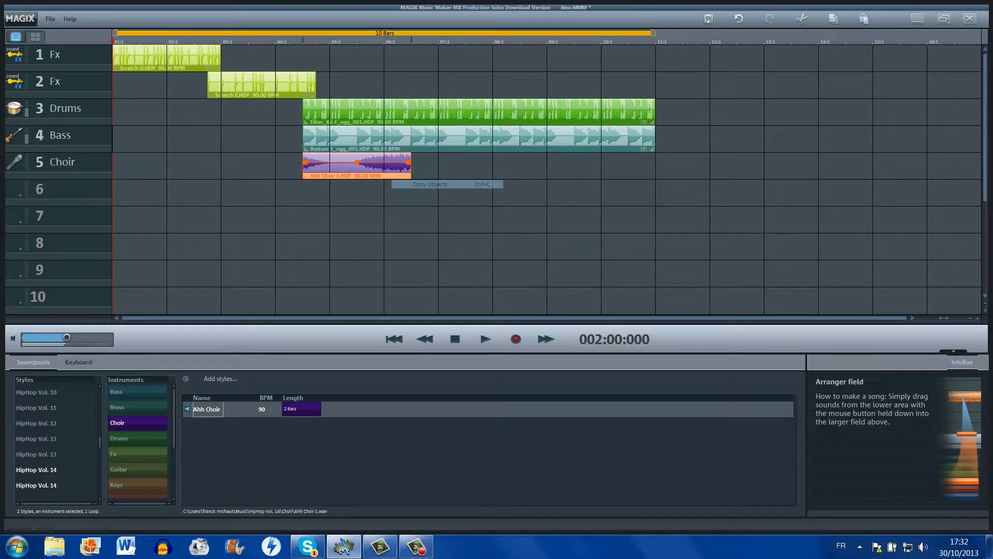
pyautogui.rightClick(581, 169)
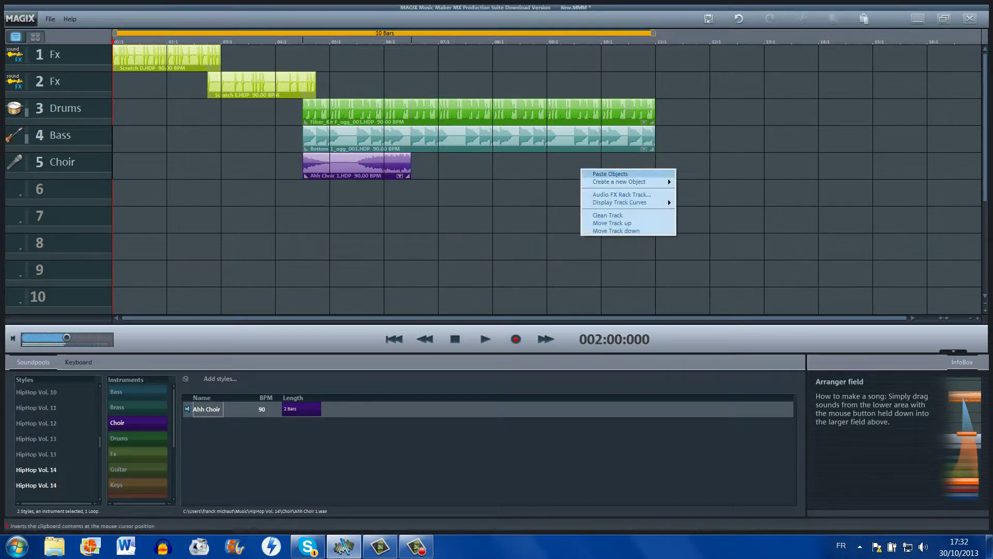
pyautogui.click(595, 172)
pyautogui.moveTo(603, 168); pyautogui.dragTo(576, 168)
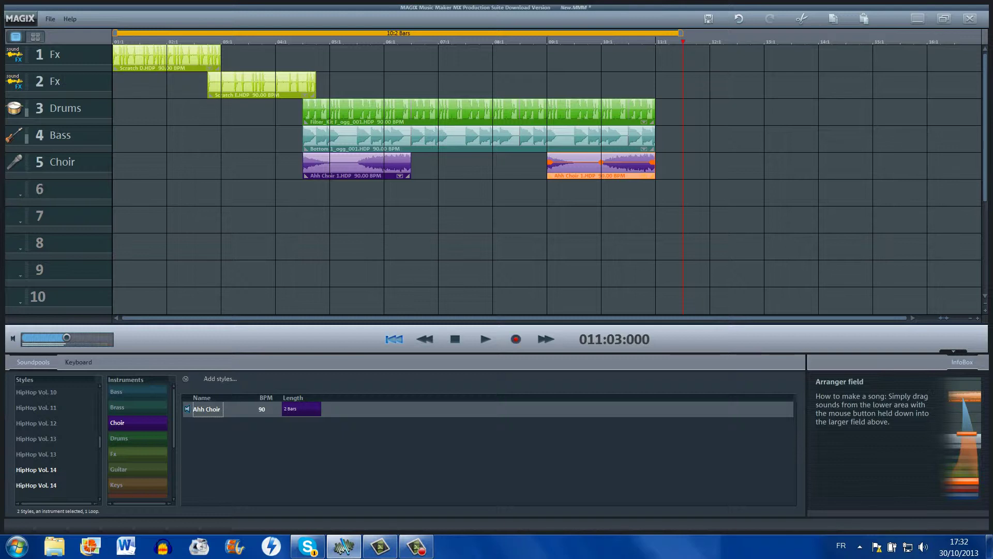
# Step: Play the arrangement from the beginning, and set the playback range to start at about bar 4, beat 2
pyautogui.click(394, 339)
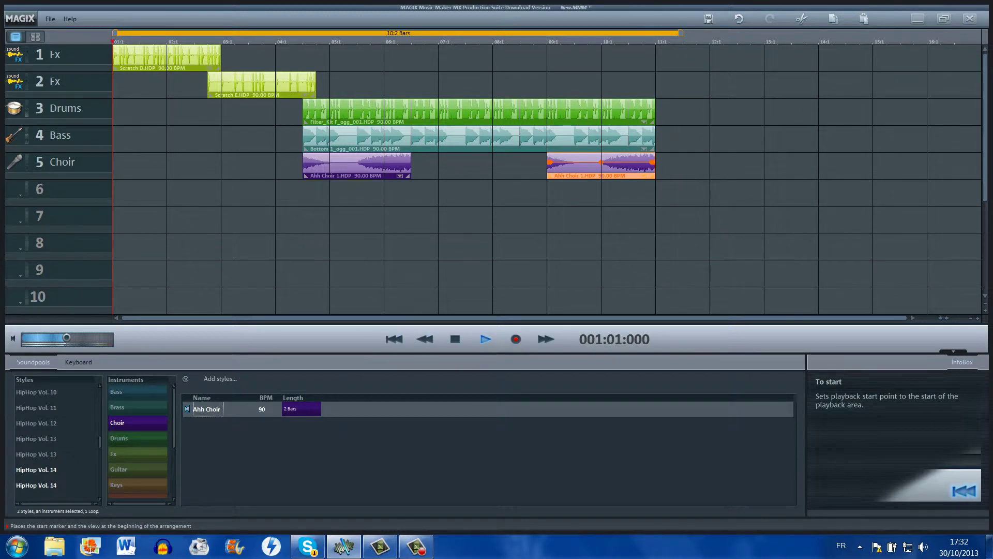
pyautogui.click(486, 339)
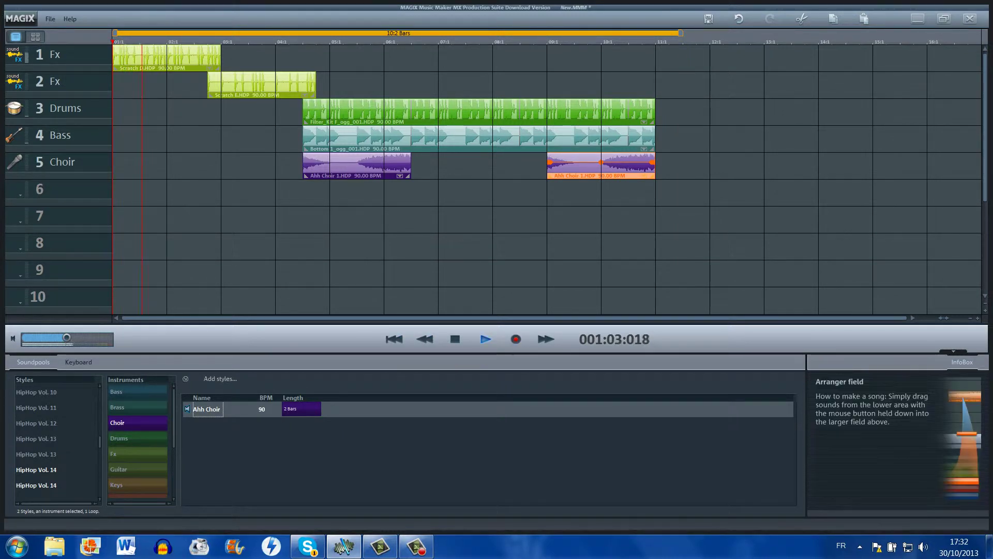
pyautogui.click(290, 34)
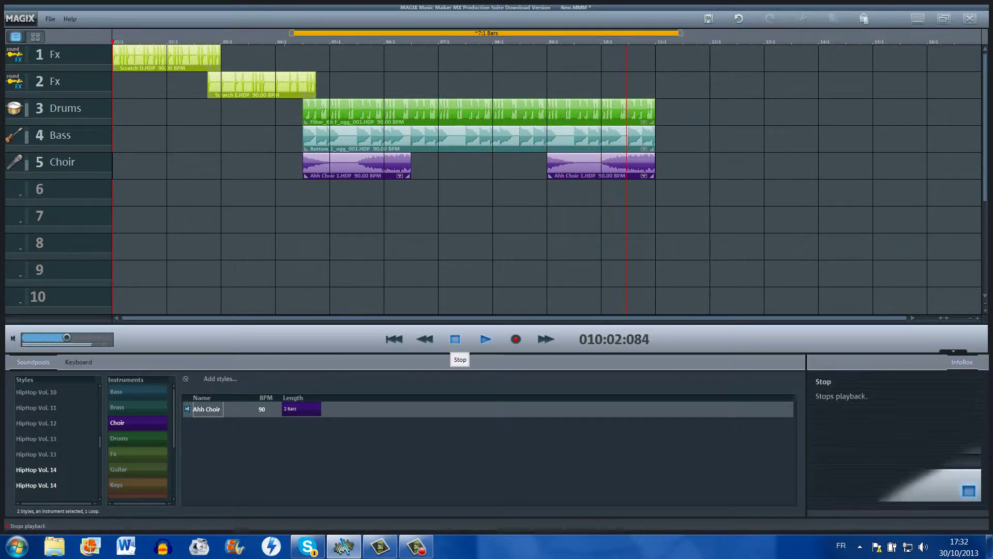
pyautogui.click(455, 339)
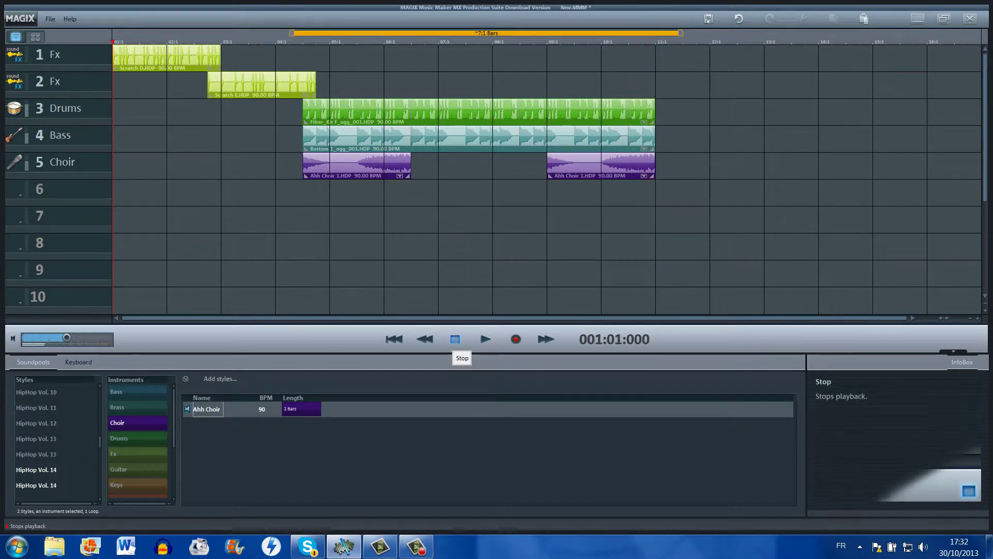
pyautogui.click(394, 339)
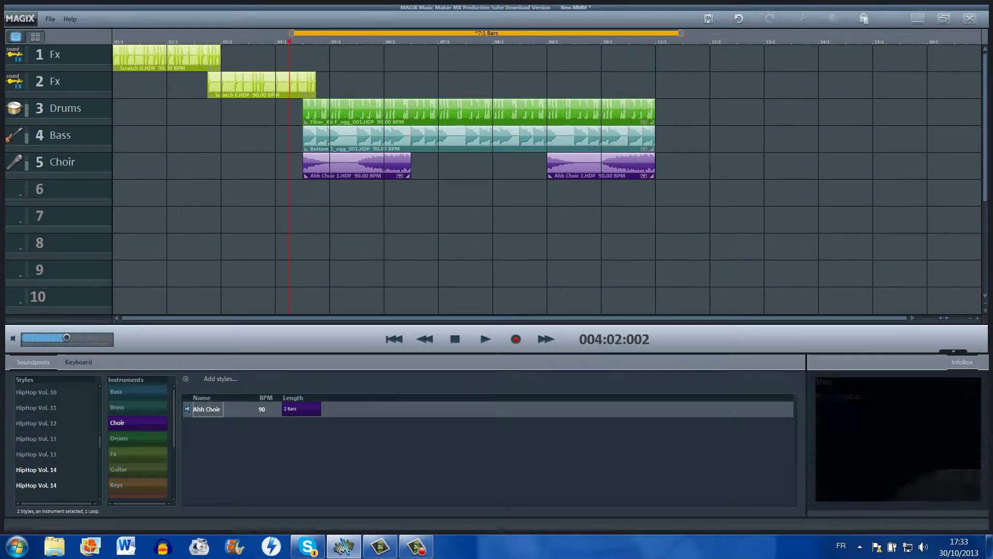
# Step: Delete both Ahh Choir objects from track 5
pyautogui.rightClick(356, 171)
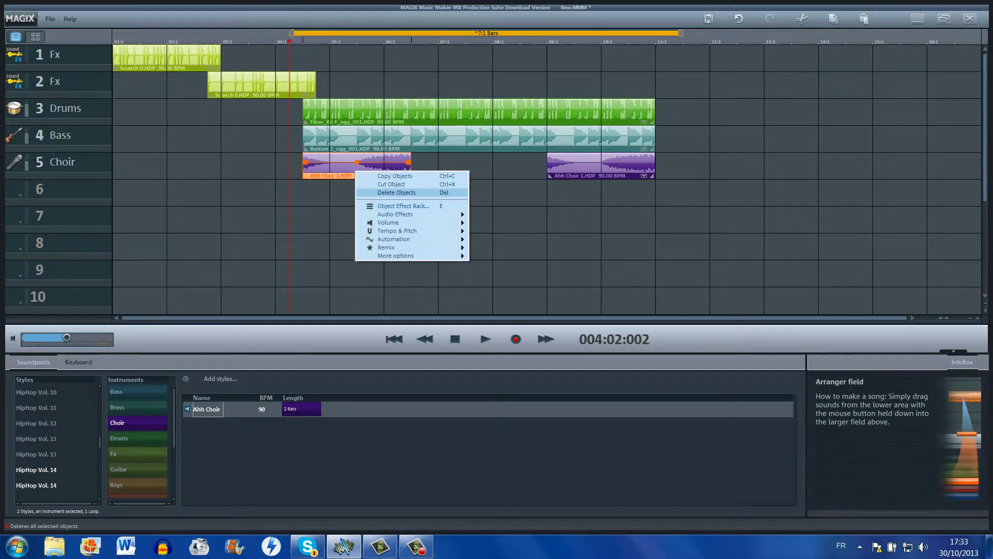
pyautogui.click(396, 192)
pyautogui.click(600, 166)
pyautogui.rightClick(600, 165)
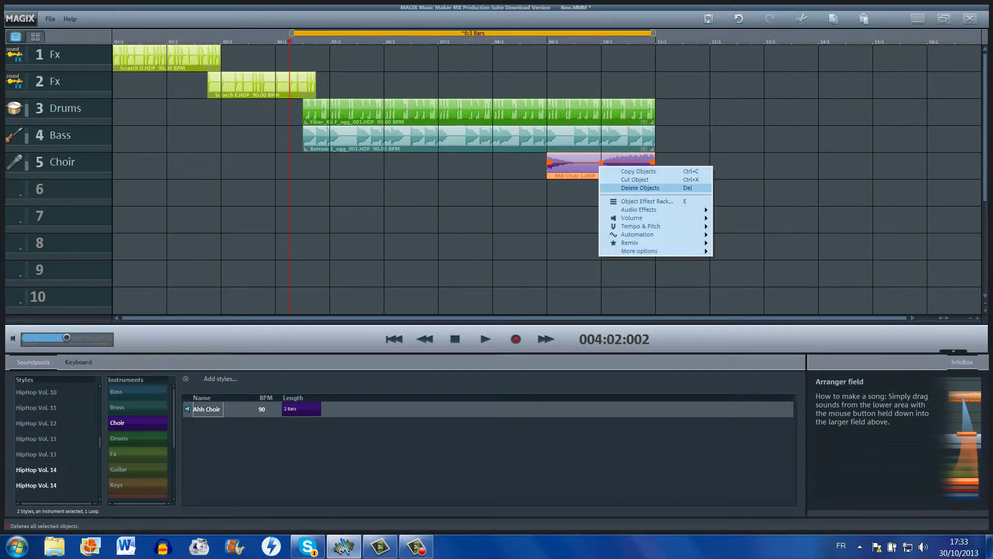
pyautogui.click(641, 188)
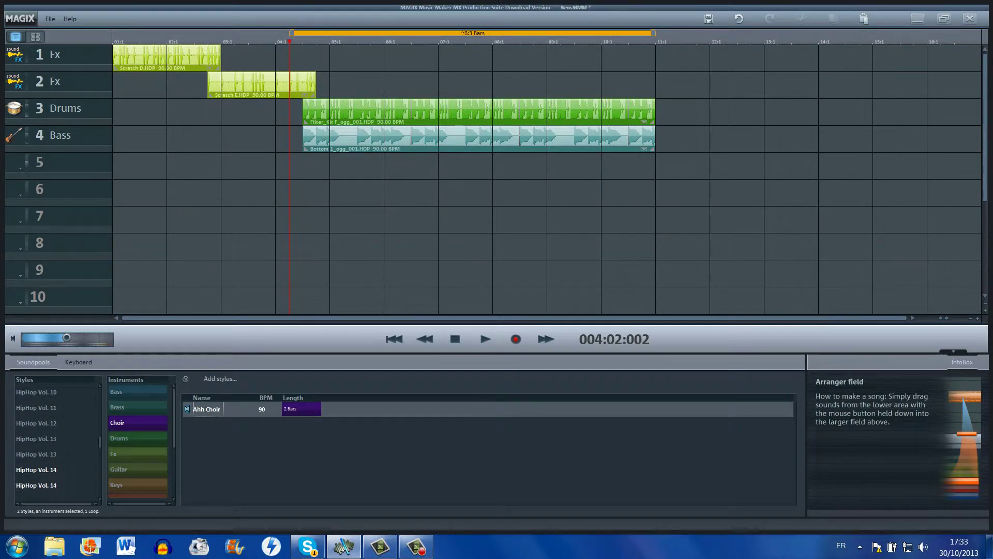
# Step: Switch to the Metal Vol. 1 style, list its Keys loops and audition Air Piano Simple B
pyautogui.scroll(-3, 44, 448)
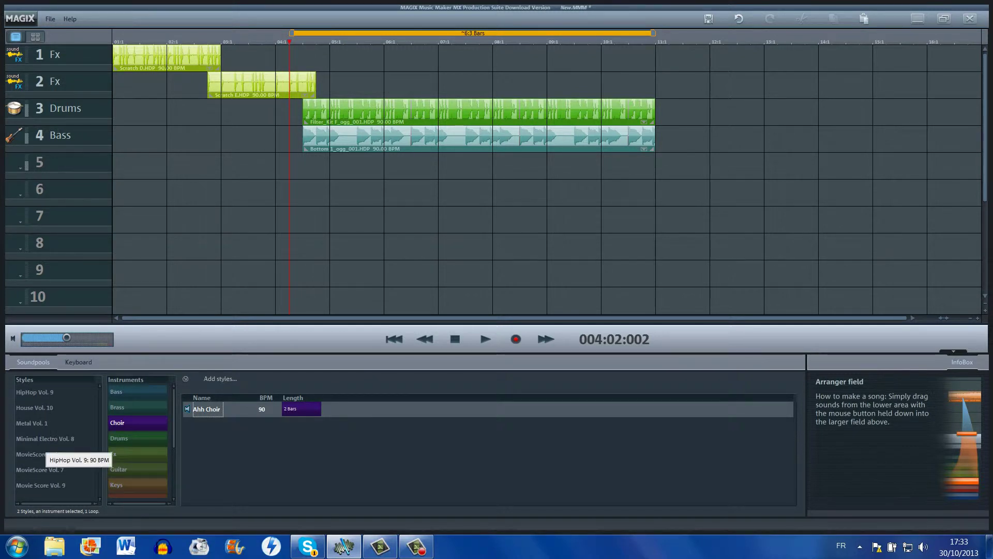
pyautogui.click(32, 422)
pyautogui.scroll(-1, 137, 423)
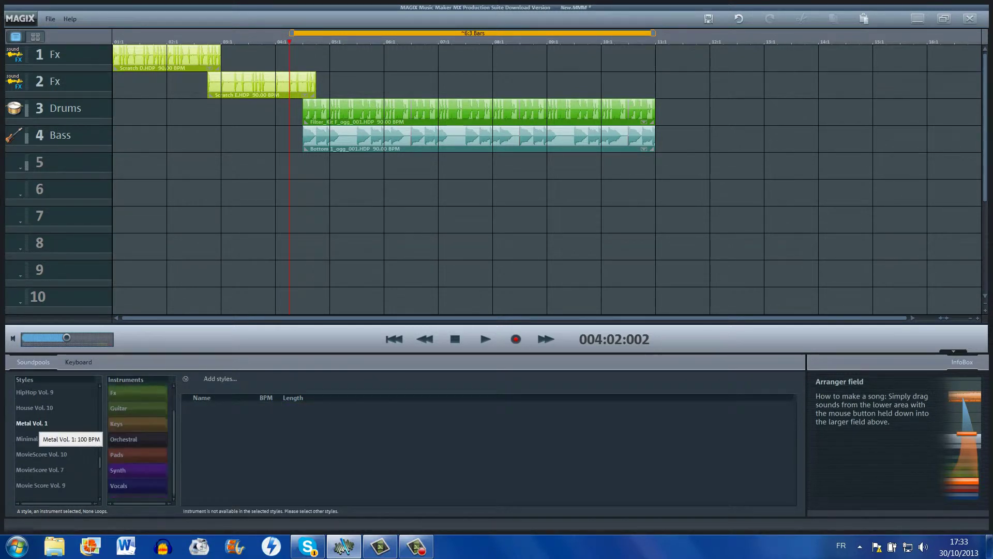
pyautogui.click(136, 422)
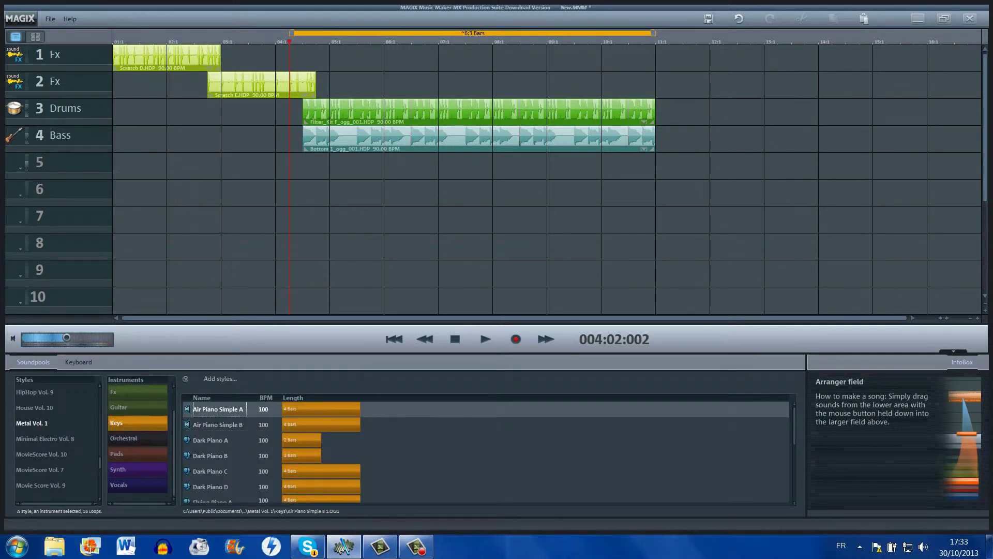
pyautogui.click(218, 425)
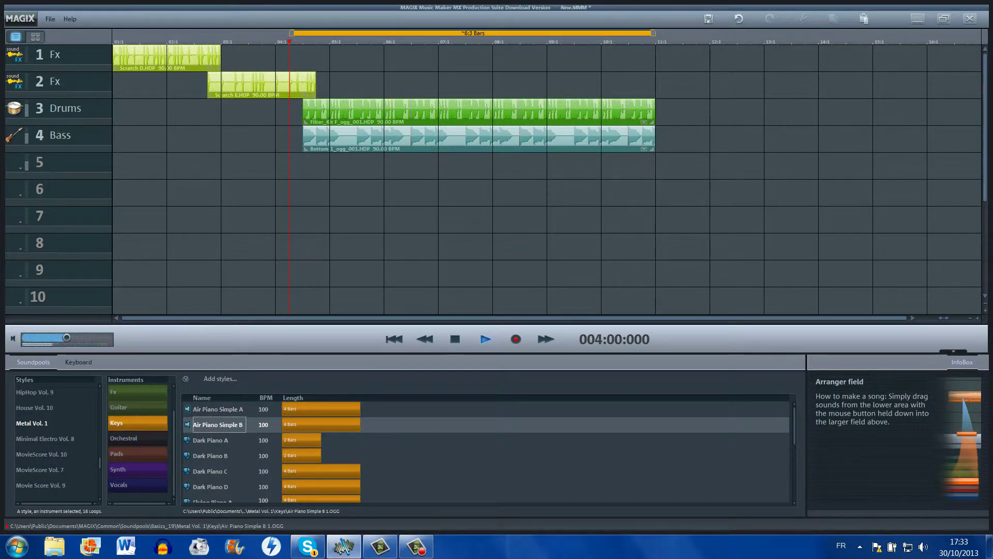
# Step: Place Air Piano Simple B on track 5, extend it to match the drum loop's start and end, and play back the arrangement
pyautogui.moveTo(217, 425); pyautogui.dragTo(321, 166)
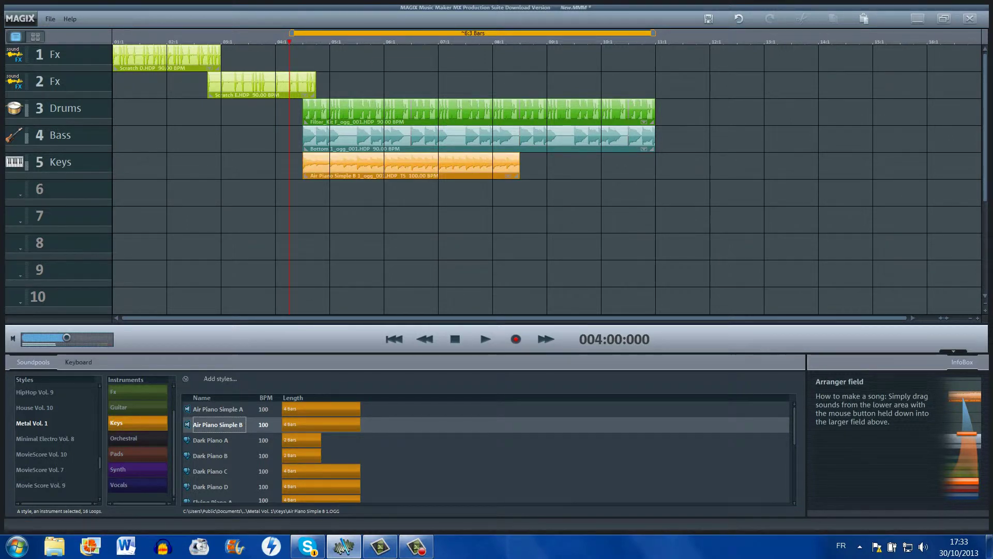
pyautogui.moveTo(518, 174); pyautogui.dragTo(655, 175)
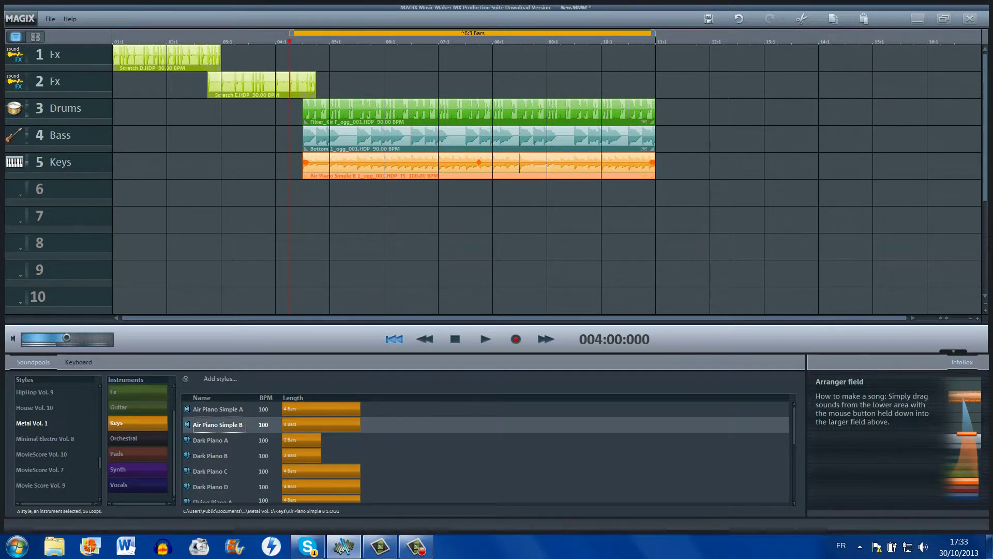
pyautogui.click(485, 339)
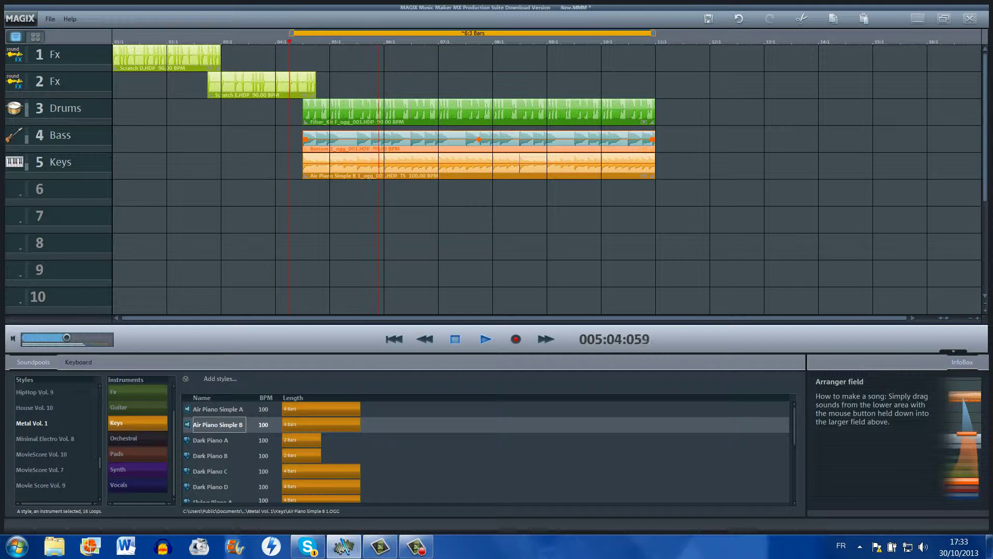
pyautogui.press('space')
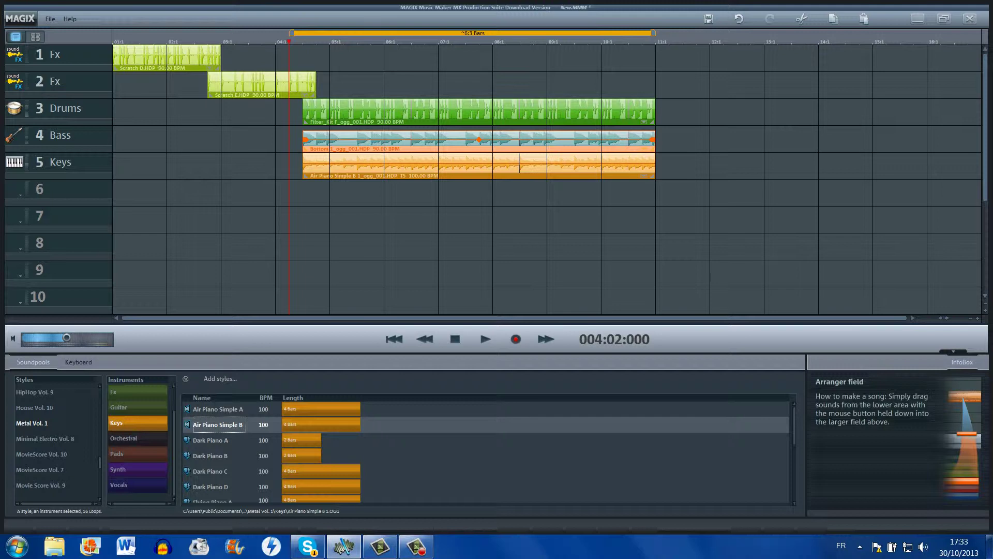
# Step: List the Vocals loops of Metal Vol. 1 and audition Lullaby Chorus, Adlibs B, Adlibs A and Bridge
pyautogui.click(134, 485)
pyautogui.click(212, 455)
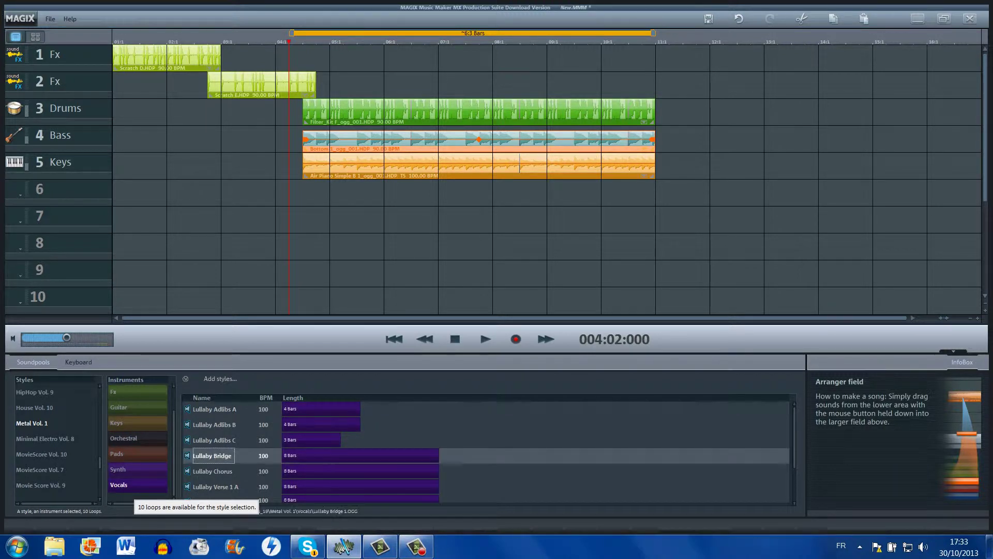
pyautogui.click(212, 471)
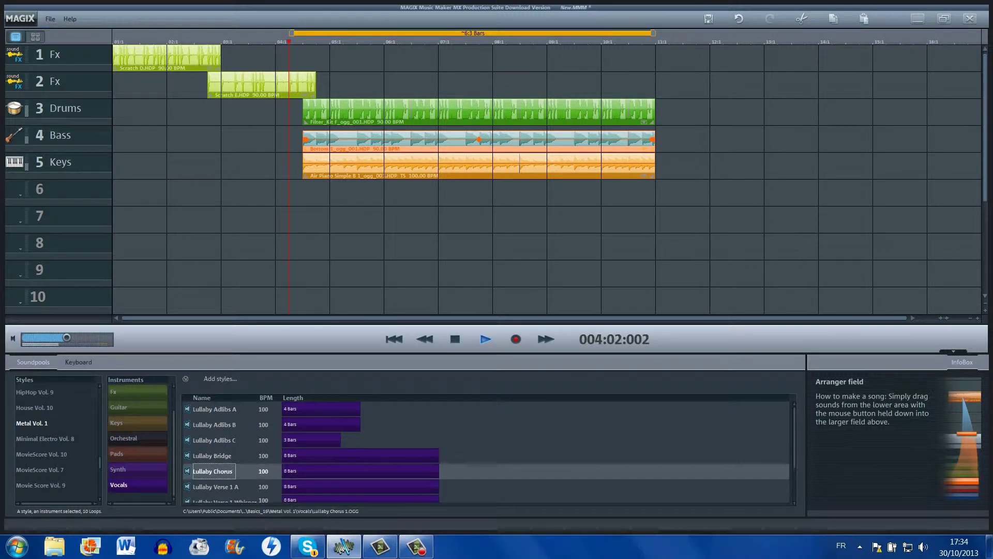
pyautogui.click(214, 424)
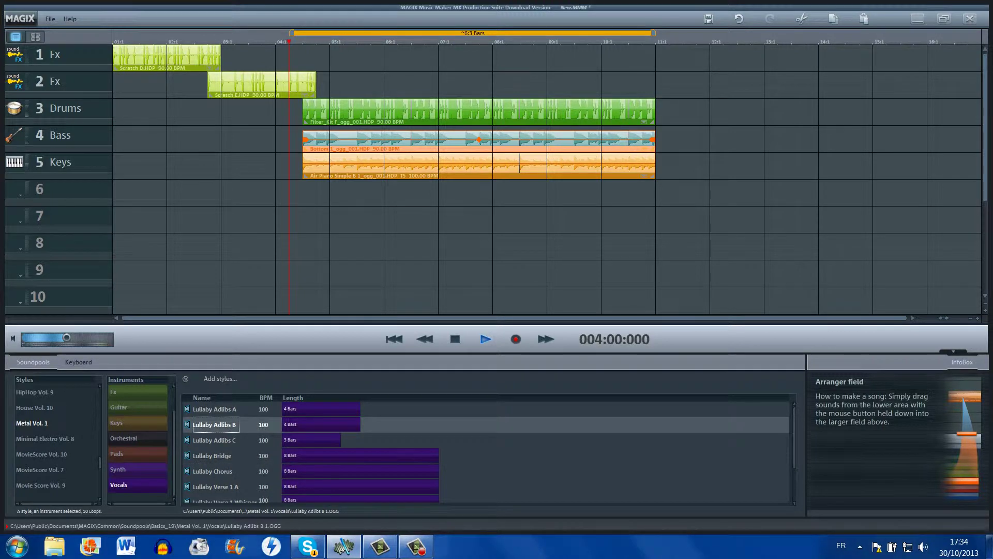
pyautogui.click(214, 409)
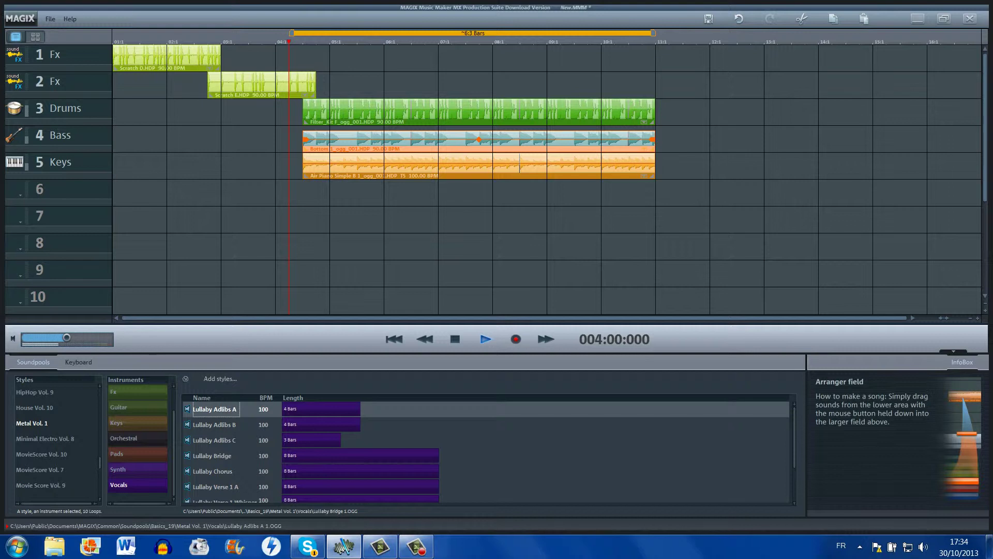
pyautogui.click(212, 455)
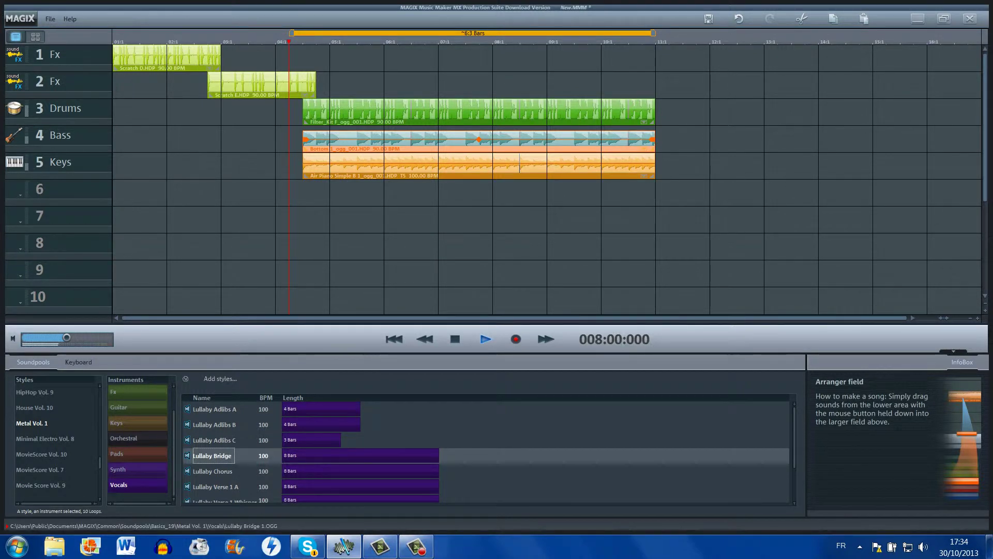
# Step: Audition the Downward Synth loop and the Orchestral loops down to Dawnurge Strings A in Metal Vol. 1
pyautogui.click(138, 470)
pyautogui.click(216, 471)
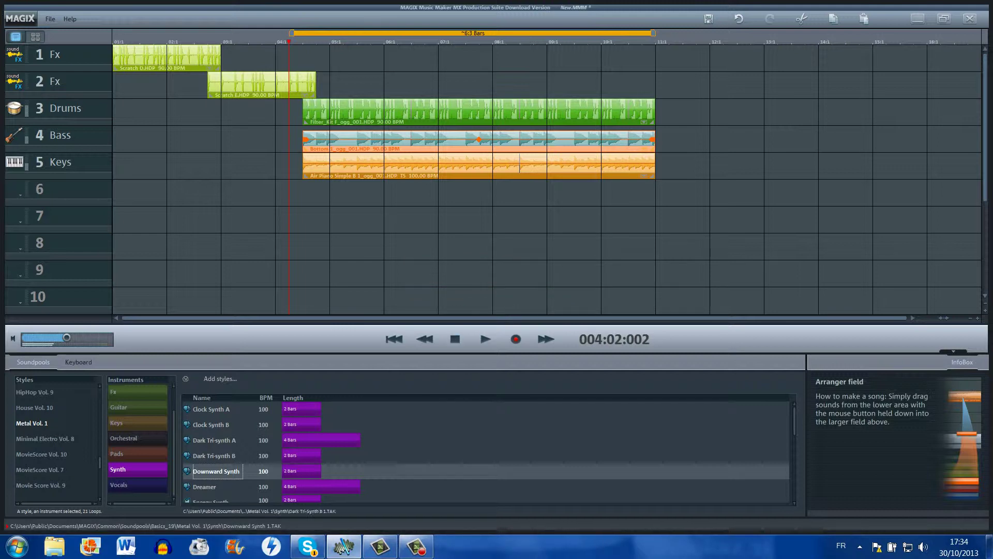
pyautogui.click(138, 439)
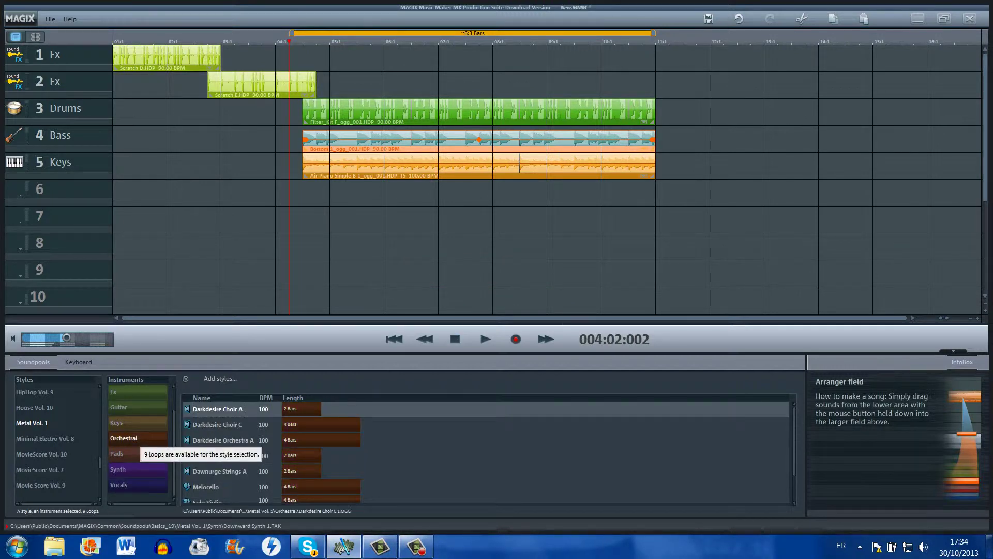
pyautogui.press('Down')
pyautogui.press('Down')
pyautogui.press('Down')
pyautogui.press('Down')
pyautogui.press('Down')
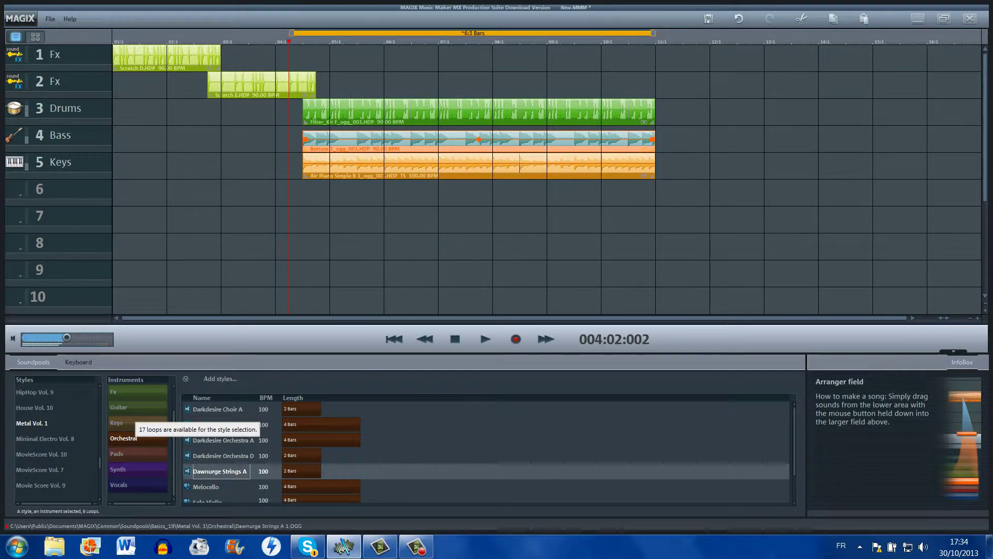
# Step: Switch to the Techno Trance Vol. 14 style and audition its Afro B and Bassdrum C percussion loops
pyautogui.scroll(-5, 46, 414)
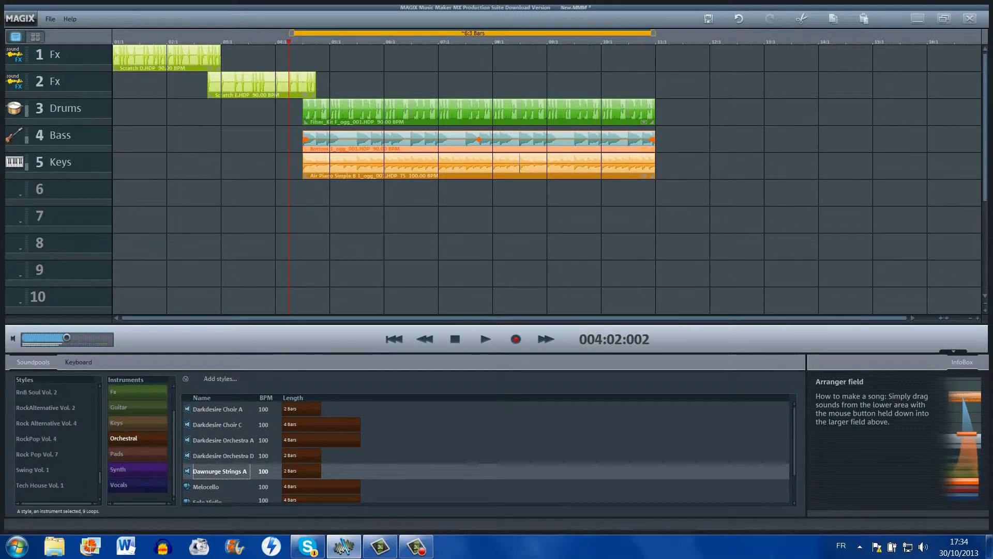
pyautogui.scroll(-1, 57, 440)
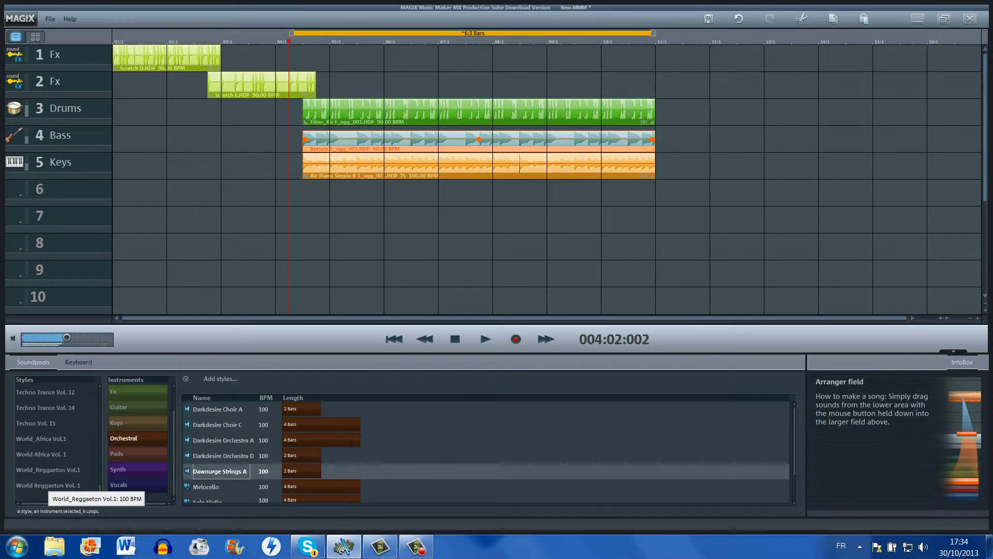
pyautogui.click(45, 408)
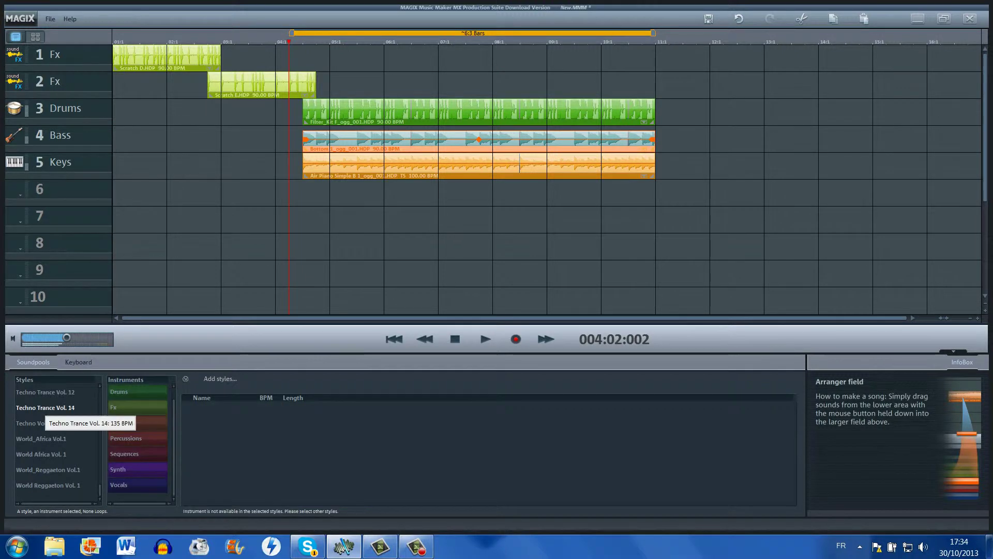
pyautogui.click(125, 438)
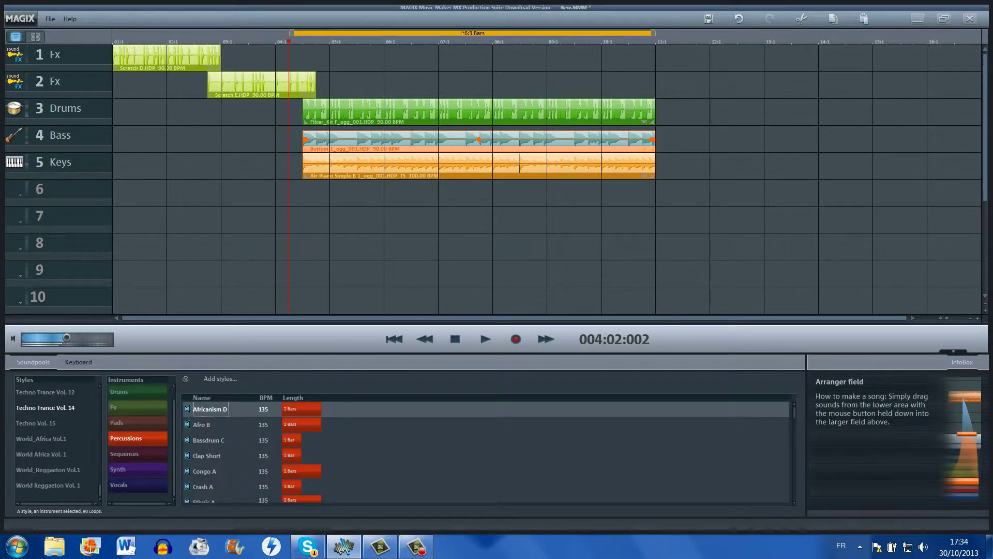
pyautogui.click(202, 425)
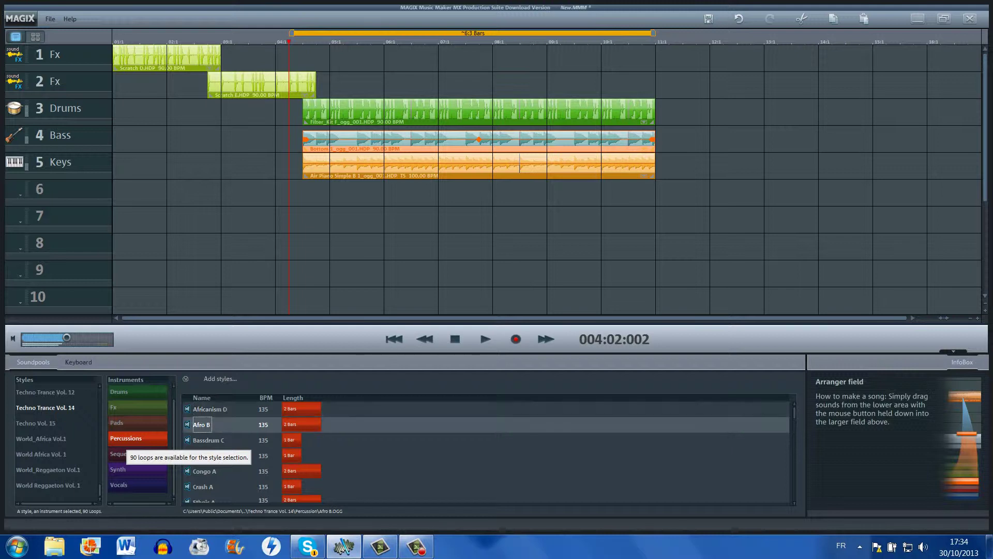
pyautogui.click(209, 439)
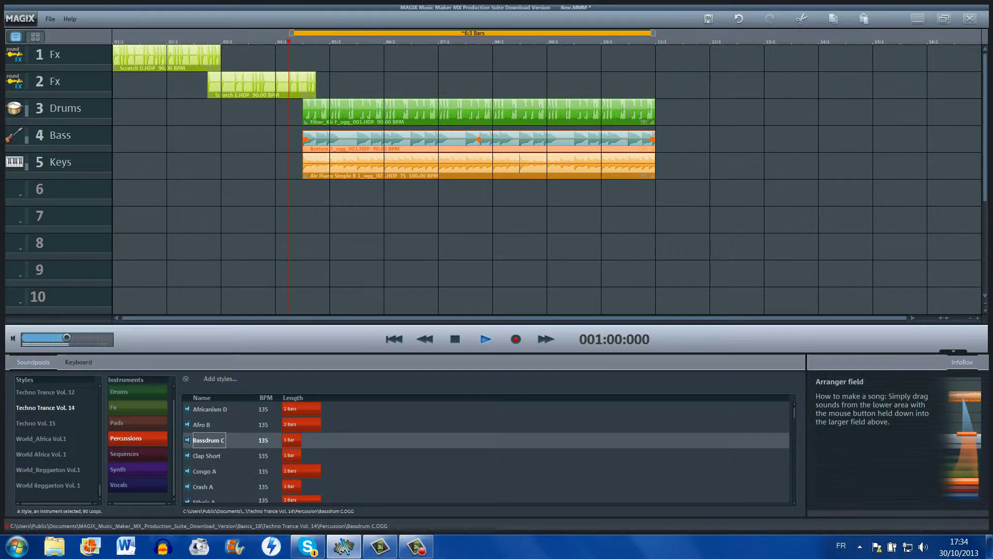
# Step: Place the Clap Short loop on track 6 at the drum loop's start and paste copies of it at bars 7 and 9
pyautogui.click(207, 455)
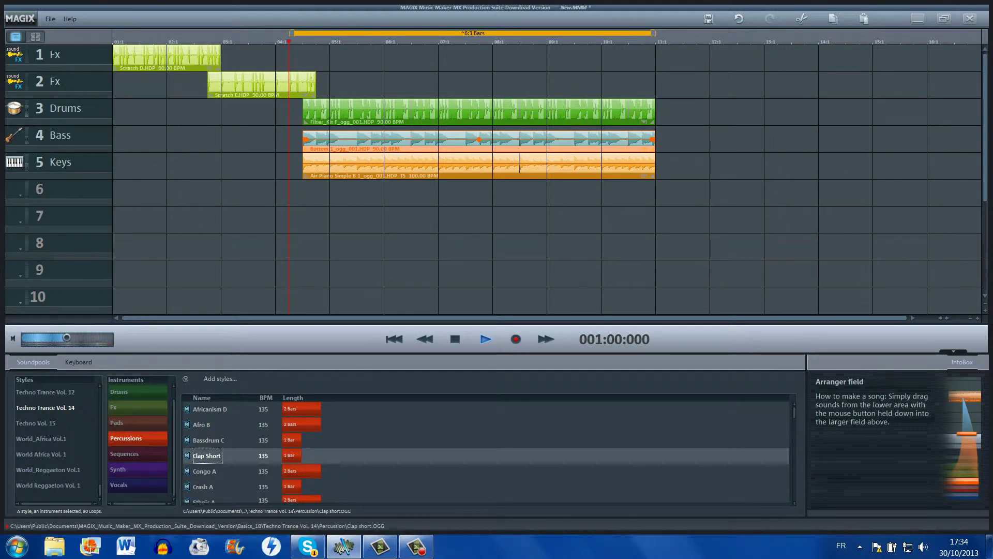
pyautogui.moveTo(206, 455); pyautogui.dragTo(329, 193)
pyautogui.rightClick(332, 200)
pyautogui.click(372, 207)
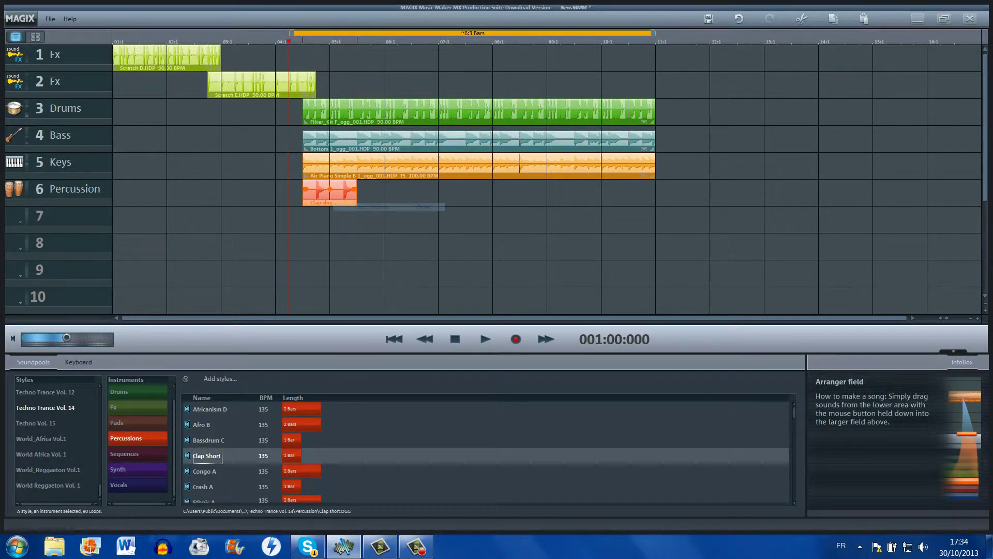
pyautogui.rightClick(448, 193)
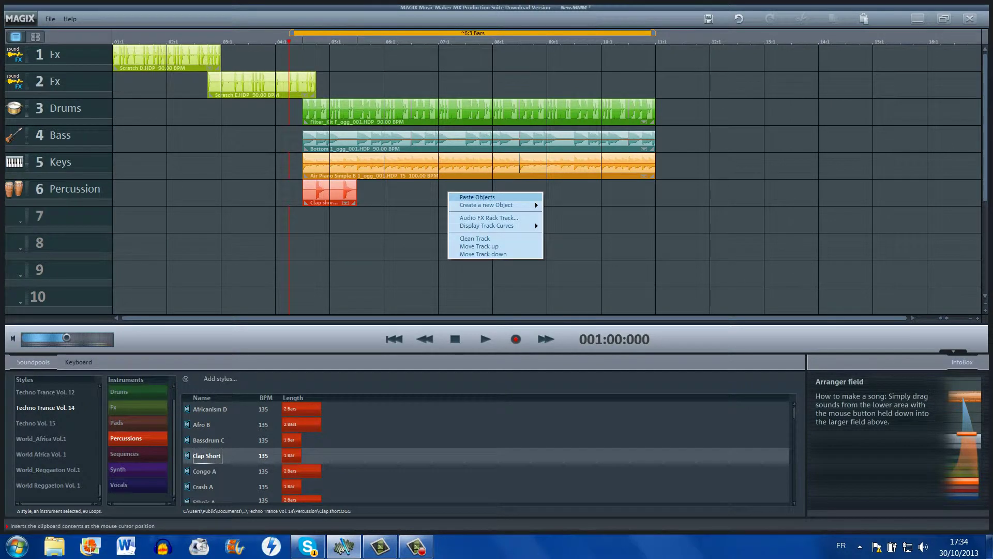
pyautogui.click(477, 197)
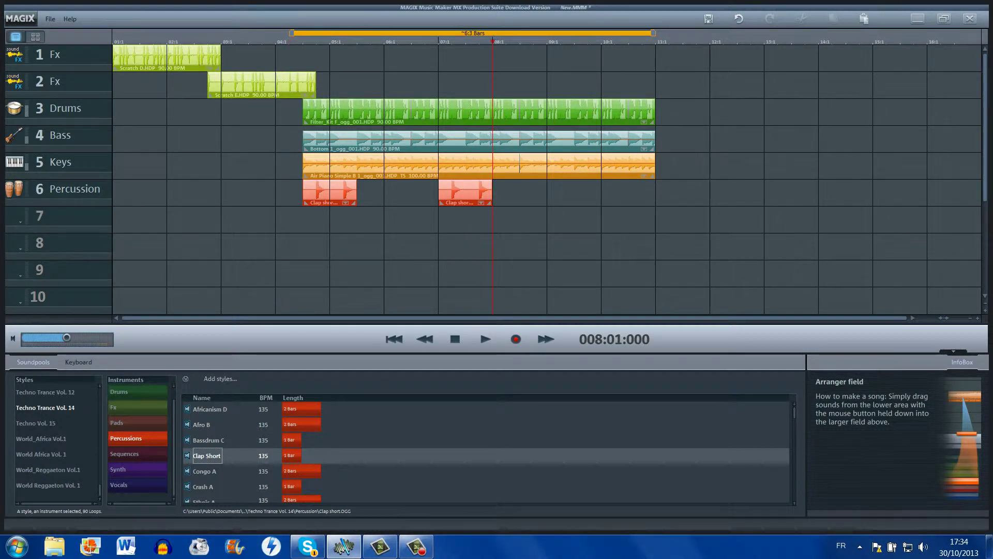
pyautogui.rightClick(562, 195)
pyautogui.click(590, 199)
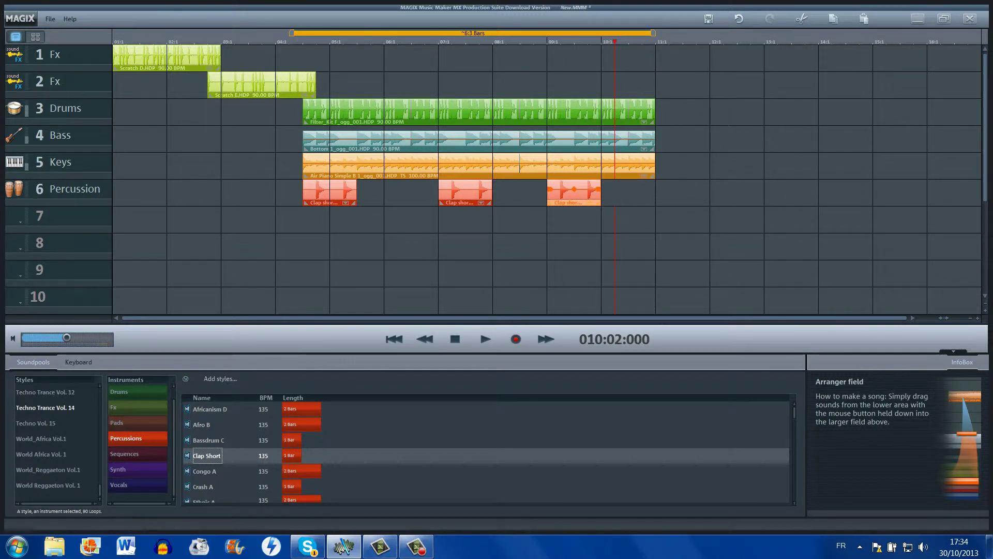
# Step: Audition the Ethnic D, Ethnic B, Ethnic A and Crash A percussion loops of Techno Trance Vol. 14
pyautogui.scroll(-2, 486, 453)
pyautogui.click(203, 471)
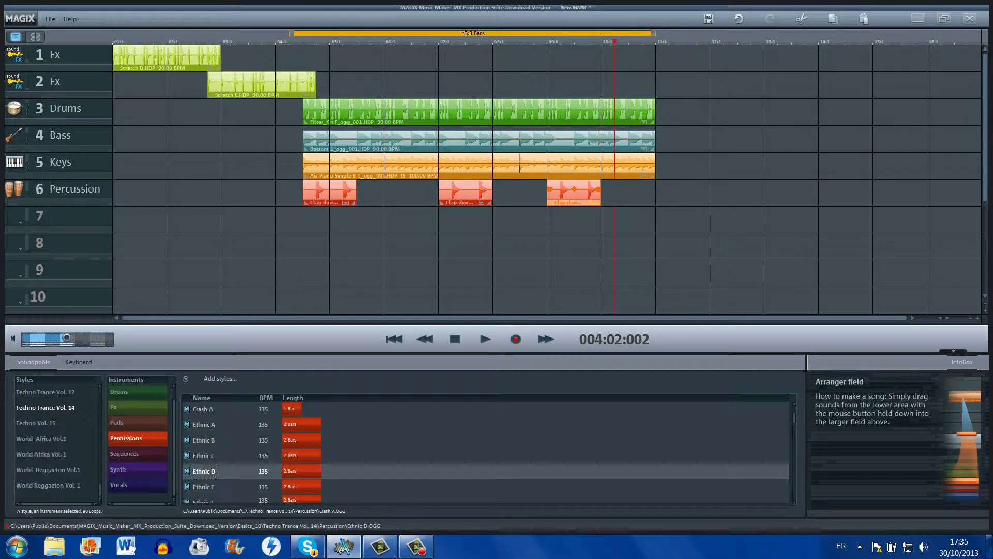
pyautogui.click(203, 440)
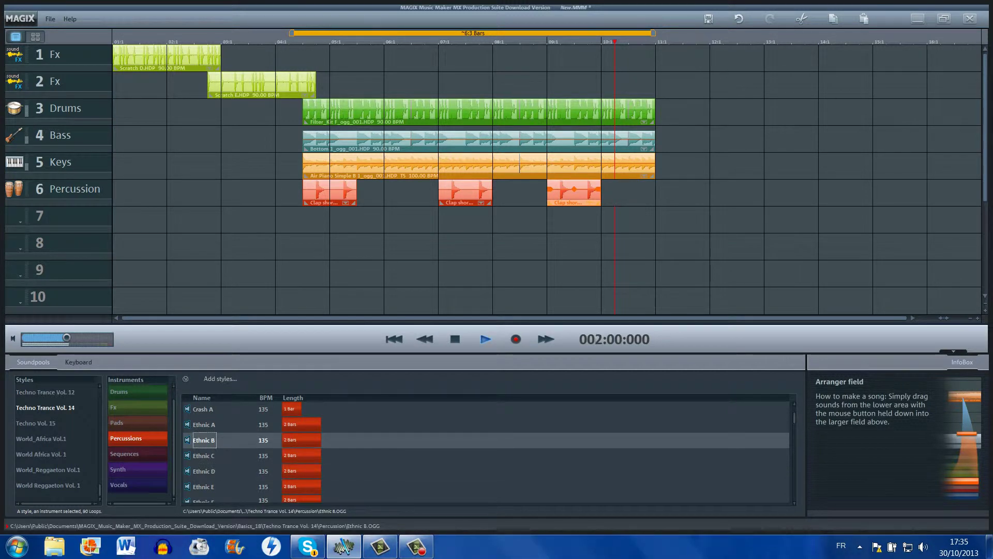
pyautogui.press('Up')
pyautogui.press('Up')
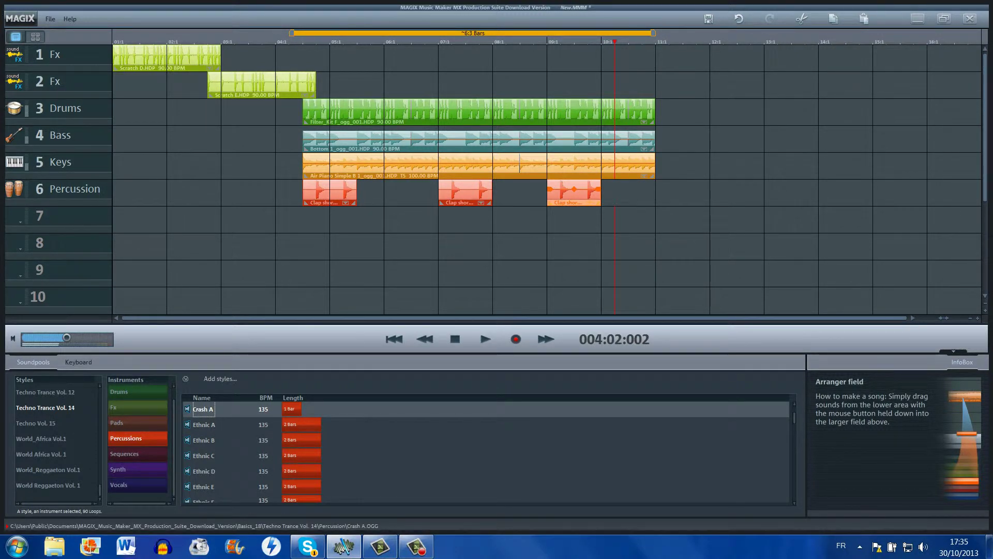
# Step: Audition the Noise, Hihat A, Ethno O, Ethno N and Reverse Noise percussion loops of Techno Trance Vol. 14
pyautogui.scroll(-5, 486, 453)
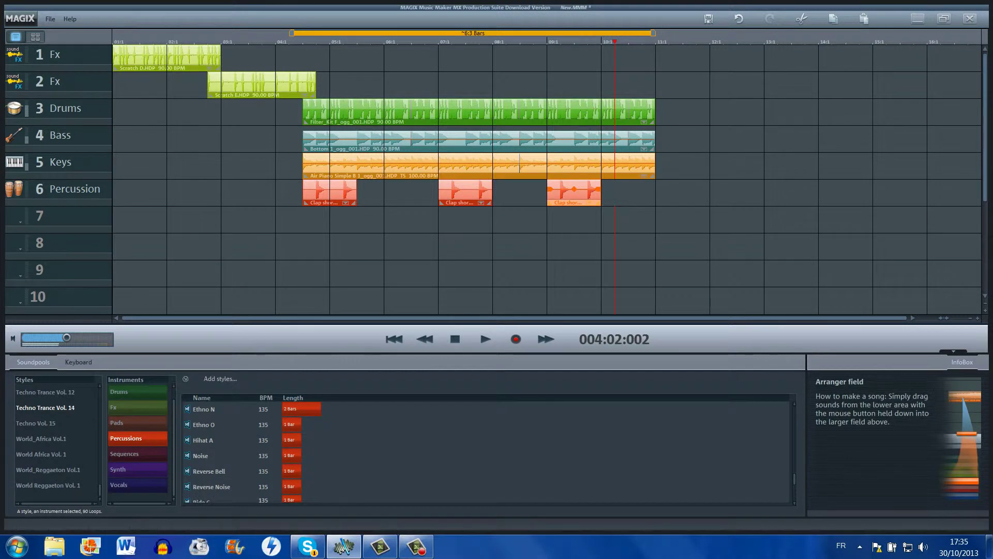
pyautogui.click(200, 455)
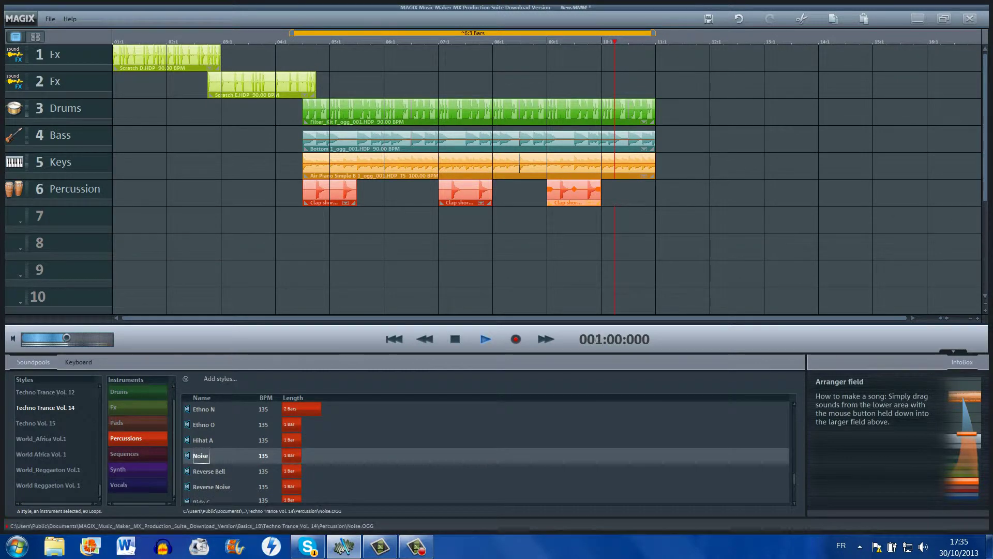
pyautogui.click(203, 439)
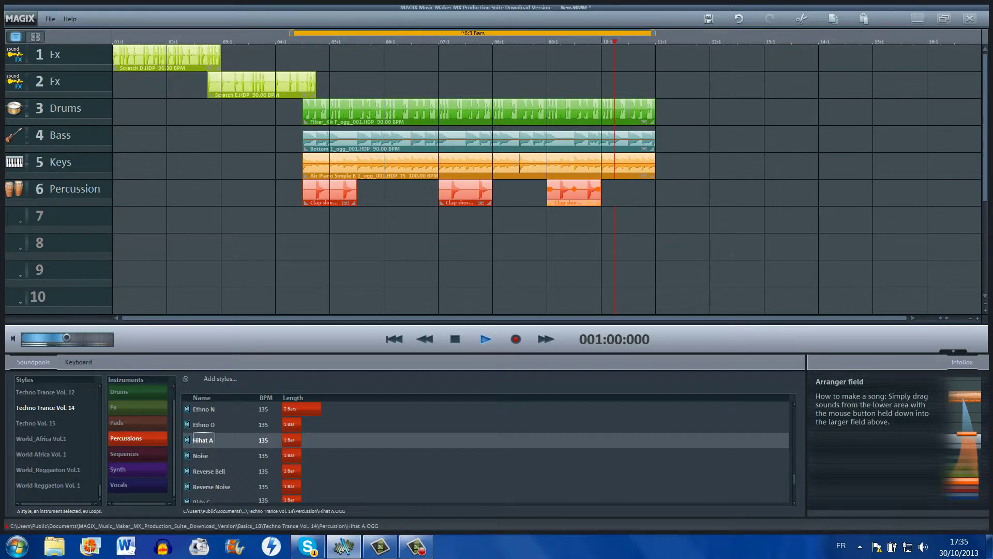
pyautogui.click(204, 424)
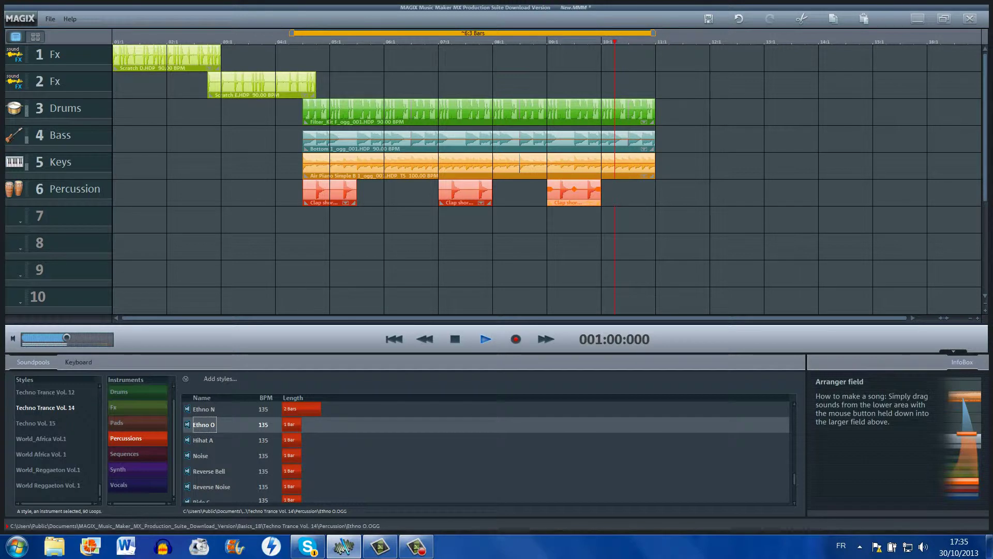
pyautogui.click(203, 408)
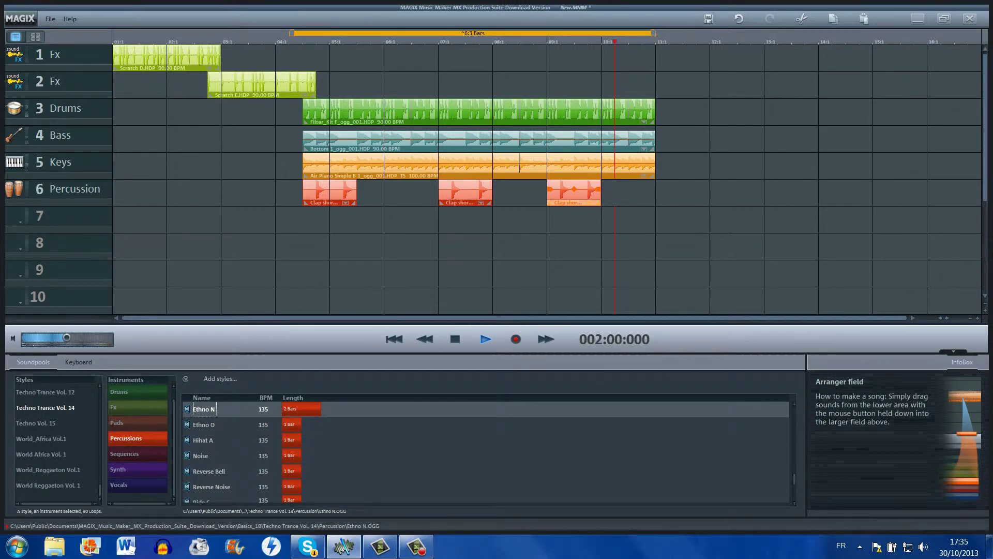
pyautogui.click(212, 487)
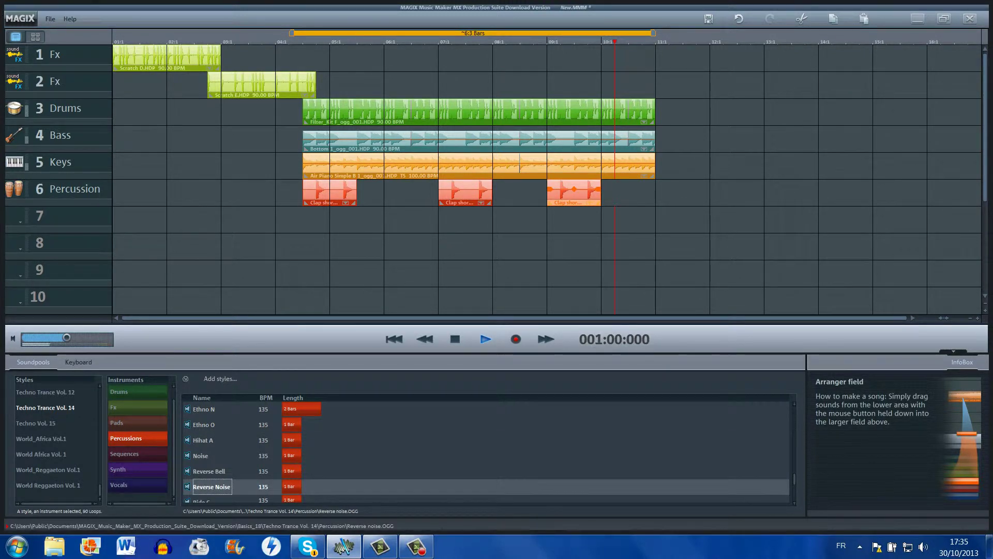
pyautogui.click(200, 455)
# Step: Place Hihat A on track 7, extend it to match the drum loop's start and end, and play back the arrangement
pyautogui.click(203, 440)
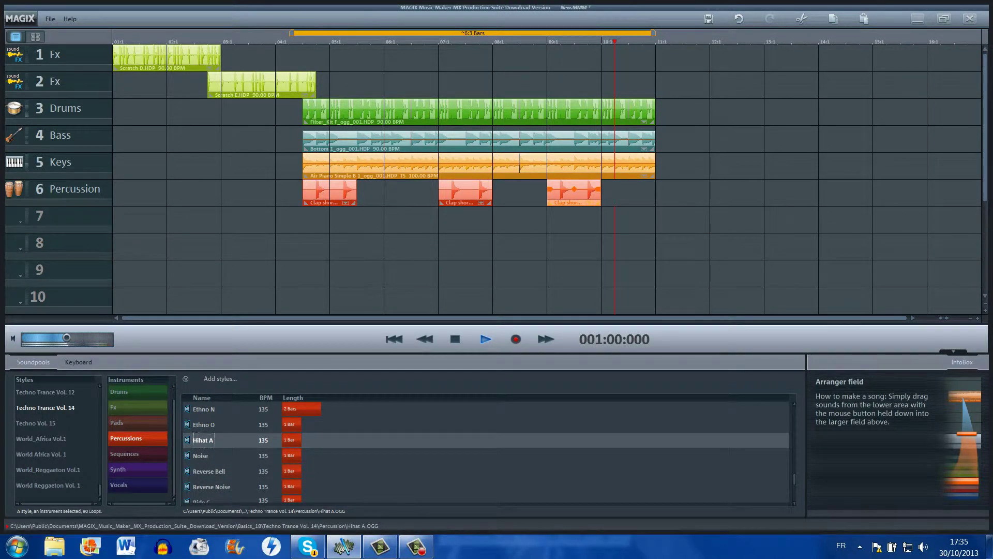
pyautogui.moveTo(485, 339); pyautogui.dragTo(655, 230)
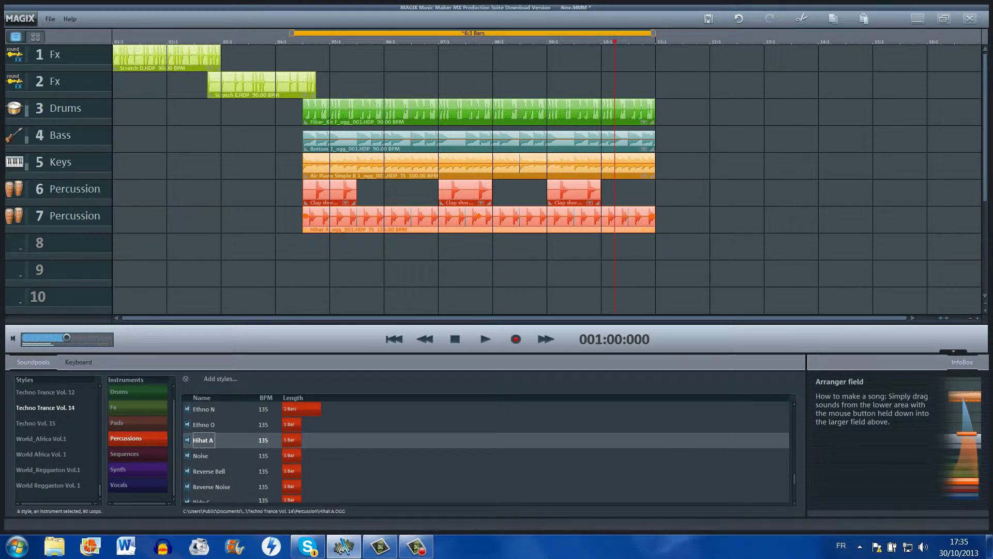
pyautogui.click(394, 339)
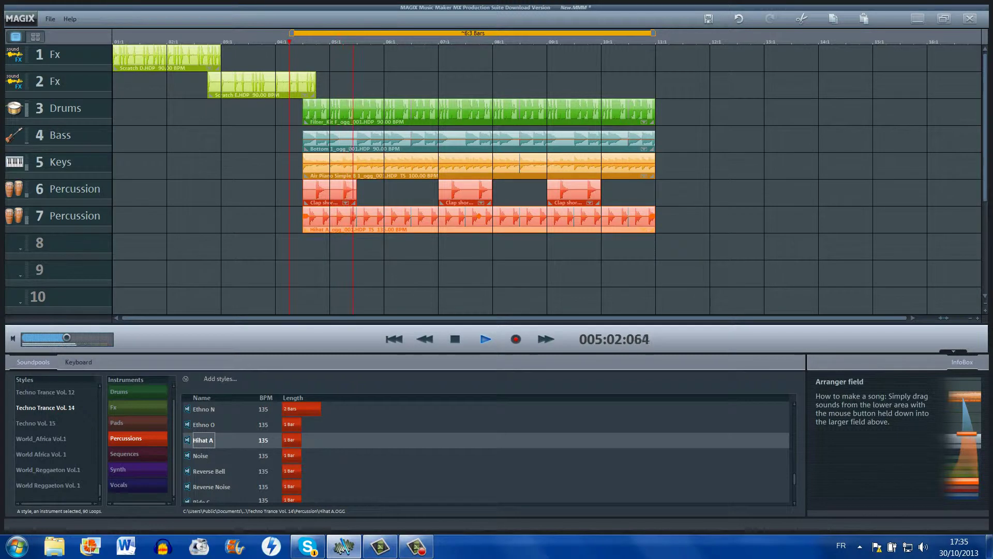
# Step: Delete the Air Piano Simple B loop from track 5 and the drum loop from track 3
pyautogui.click(397, 166)
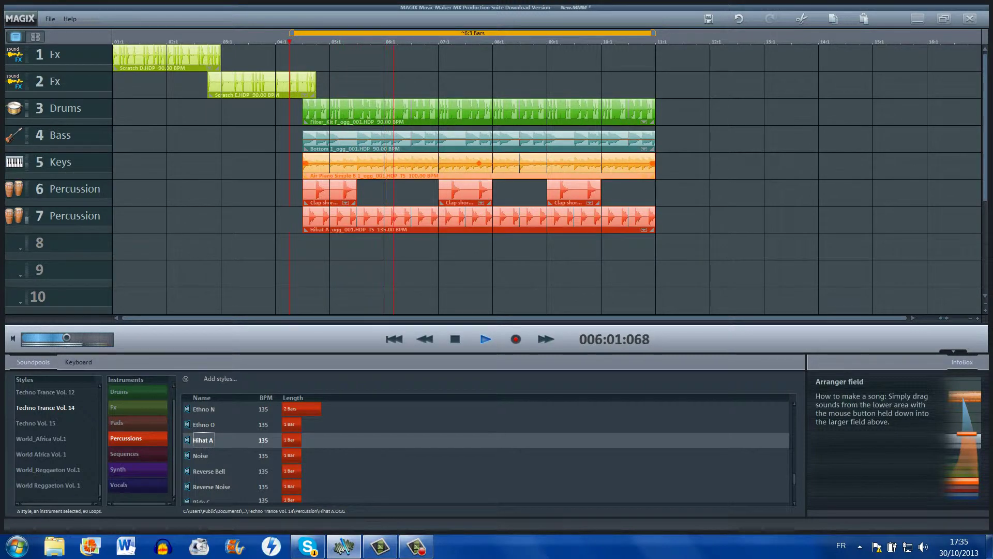
pyautogui.rightClick(398, 173)
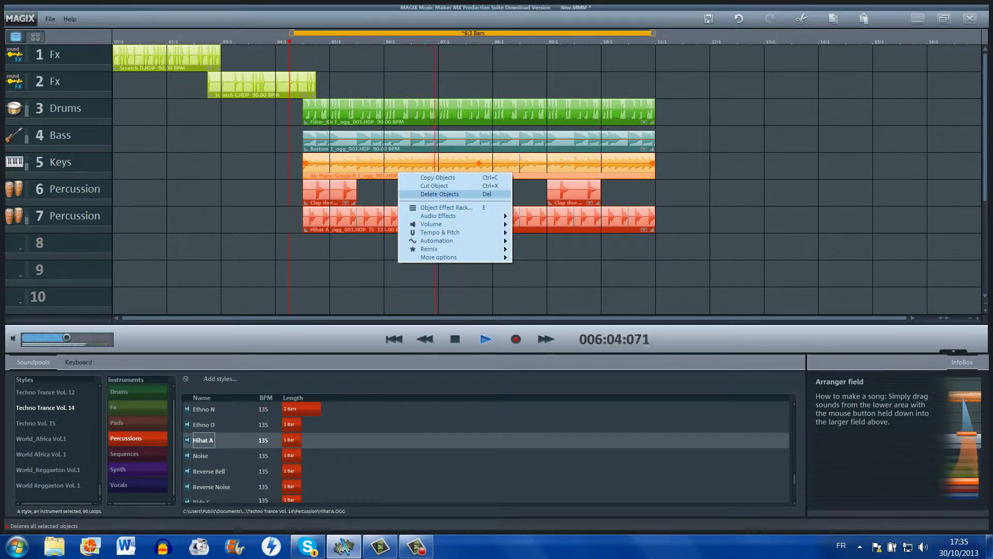
pyautogui.click(440, 194)
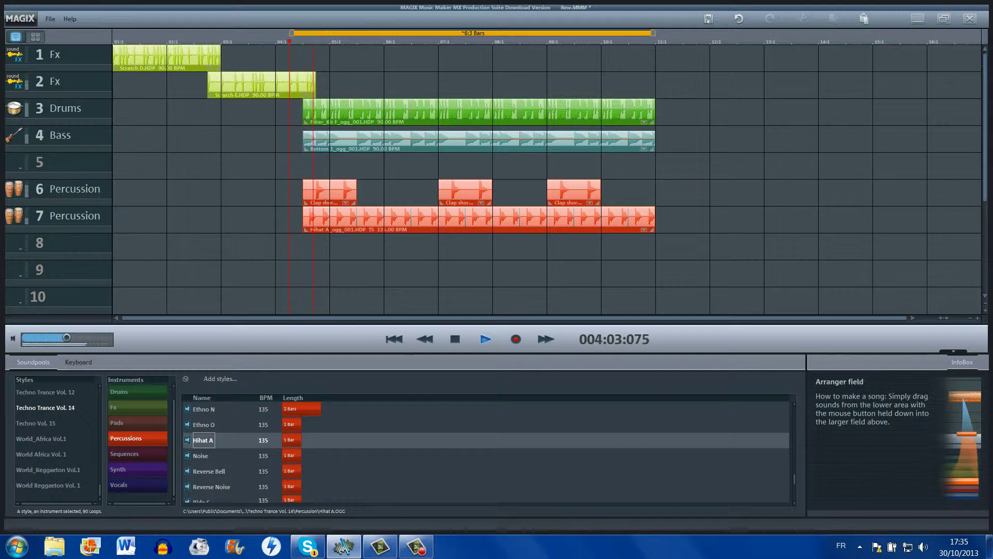
pyautogui.click(478, 112)
pyautogui.rightClick(464, 122)
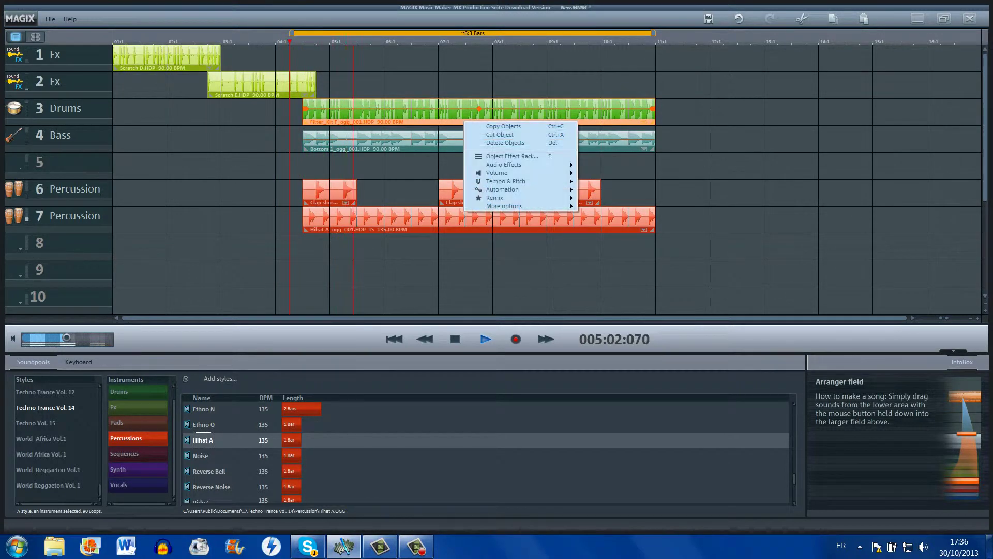
pyautogui.click(504, 142)
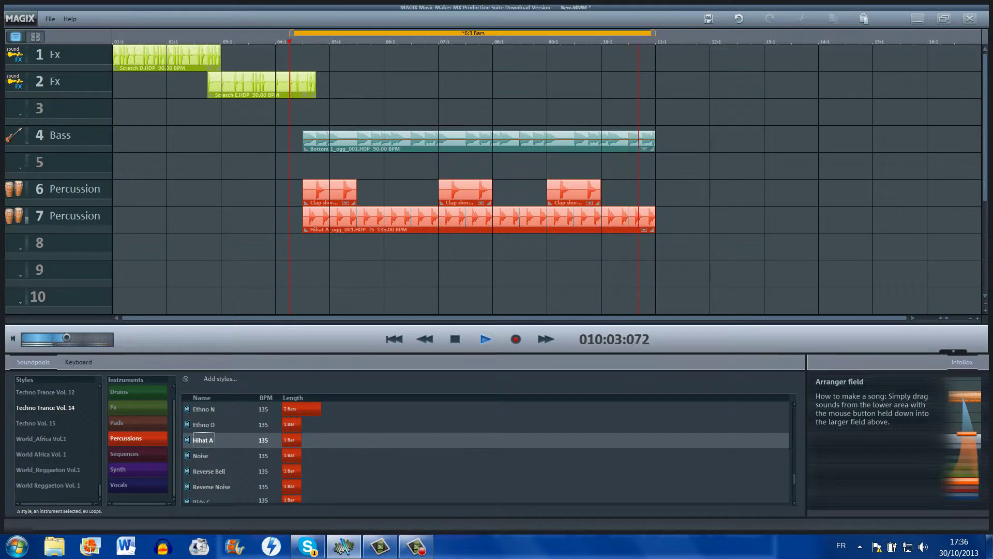
# Step: Switch to the HipHop_5 style, list its Scratches loops and stop the playback
pyautogui.scroll(15, 57, 440)
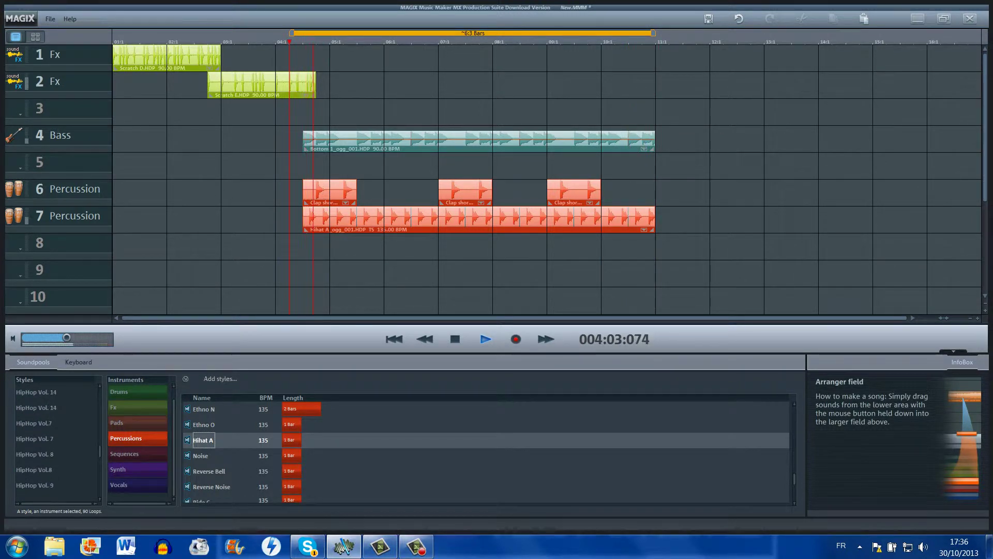
pyautogui.scroll(3, 57, 440)
pyautogui.click(29, 438)
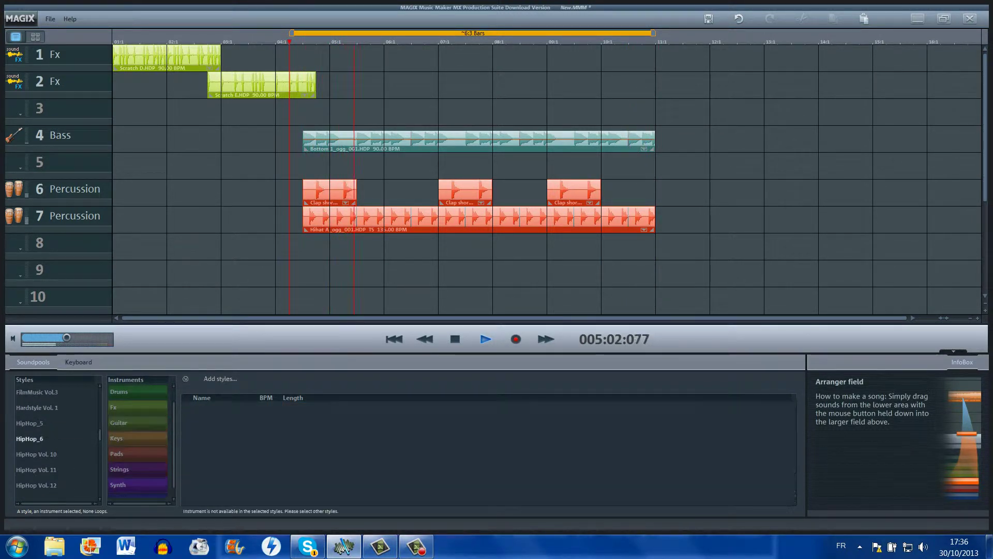
pyautogui.click(29, 423)
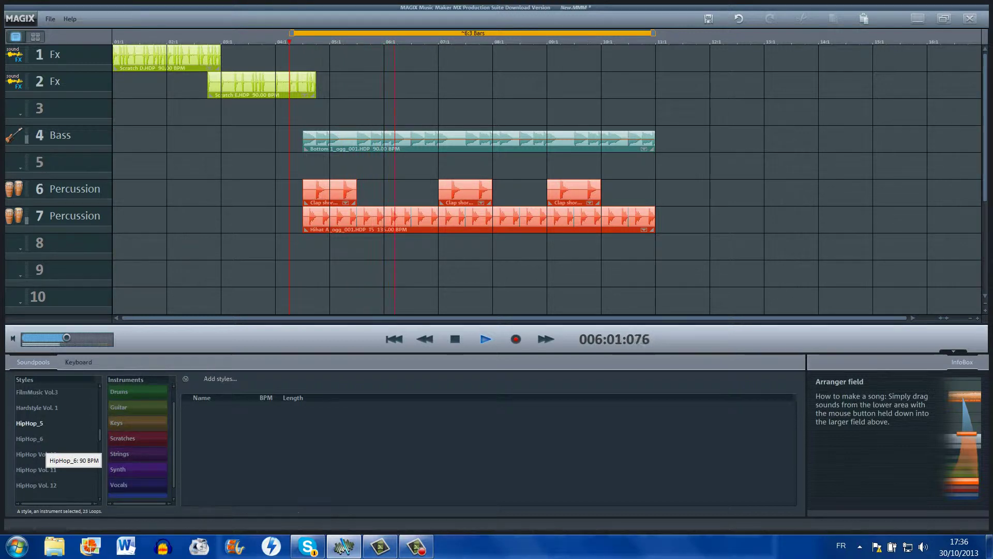
pyautogui.click(122, 438)
pyautogui.press('space')
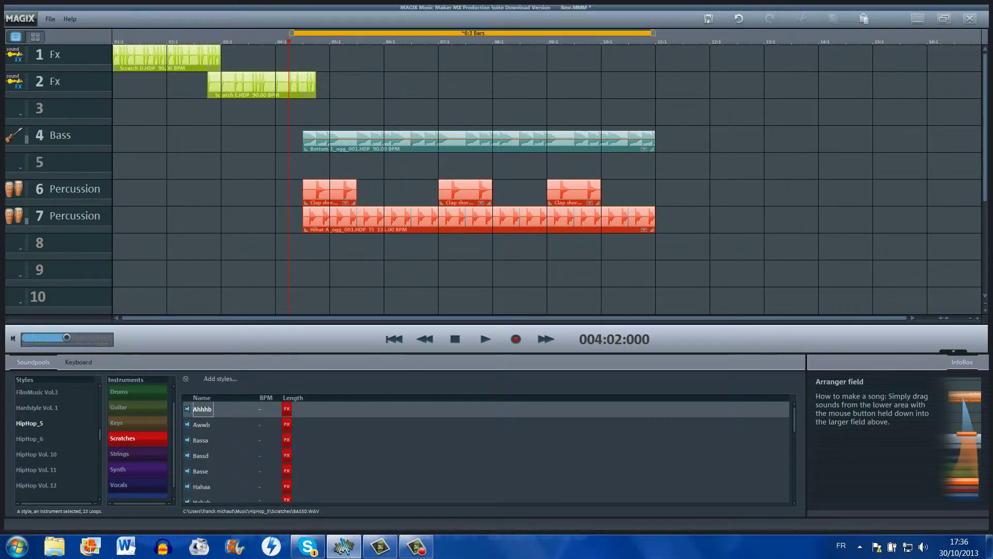
# Step: Audition the Playa scratch and place it on track 3 starting at bar 5
pyautogui.scroll(-4, 228, 455)
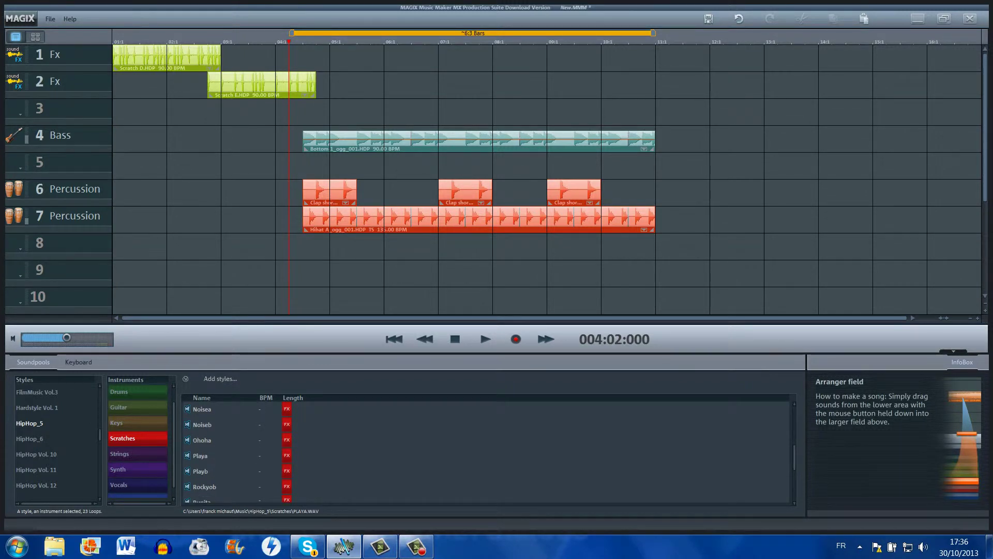
pyautogui.click(200, 455)
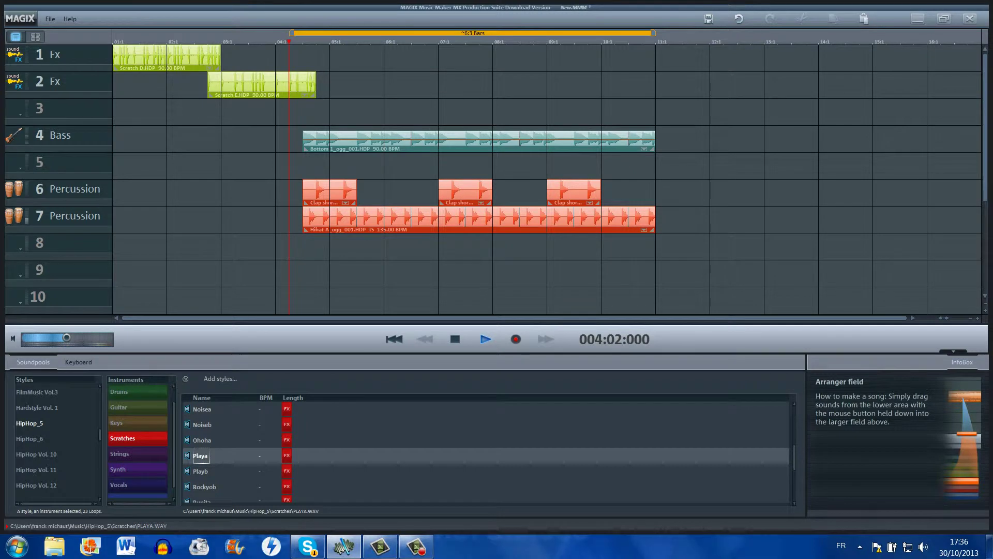
pyautogui.moveTo(200, 455); pyautogui.dragTo(384, 112)
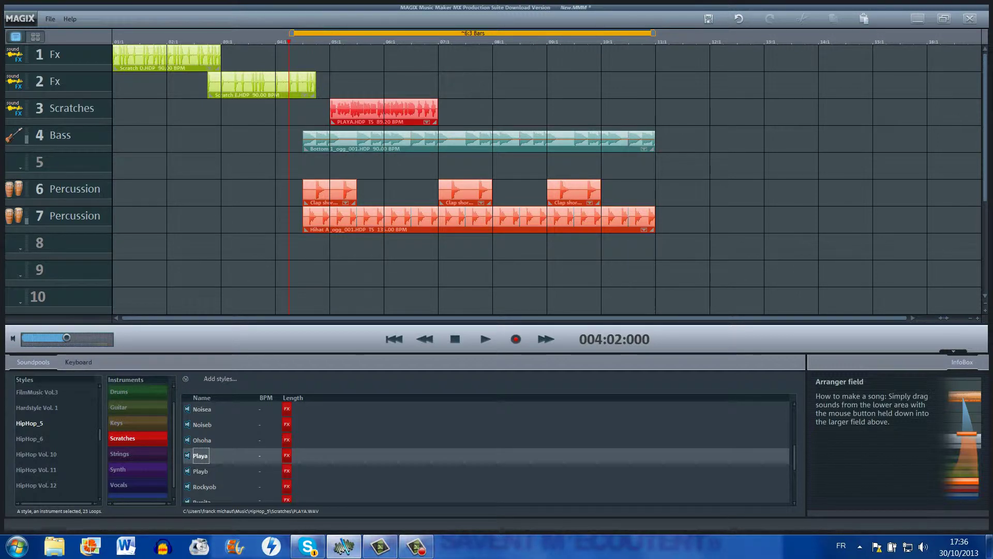
# Step: Raise the bass loop's volume on track 4 and paste a copy of the Playa scratch at bar 9 on track 3
pyautogui.click(384, 139)
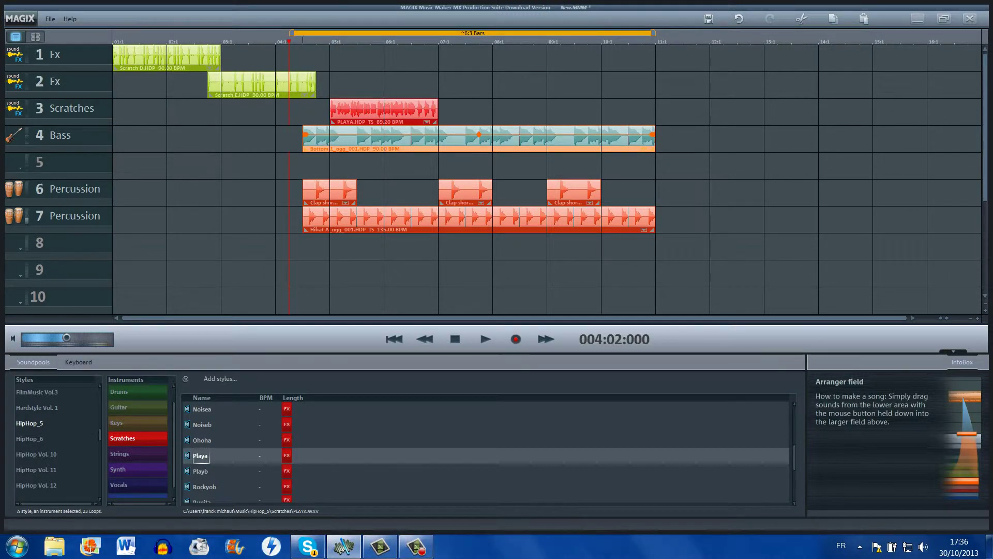
pyautogui.rightClick(423, 115)
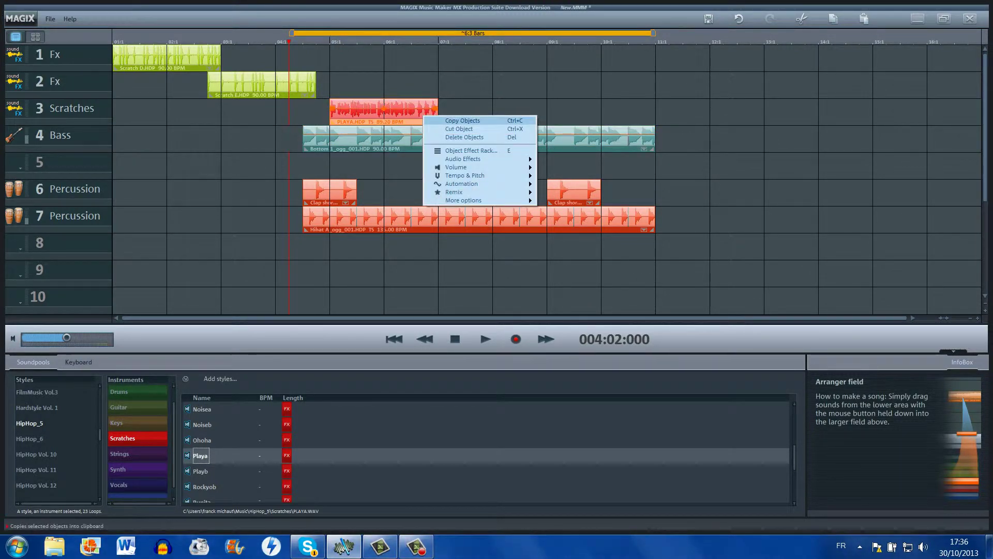
pyautogui.click(444, 121)
pyautogui.rightClick(559, 107)
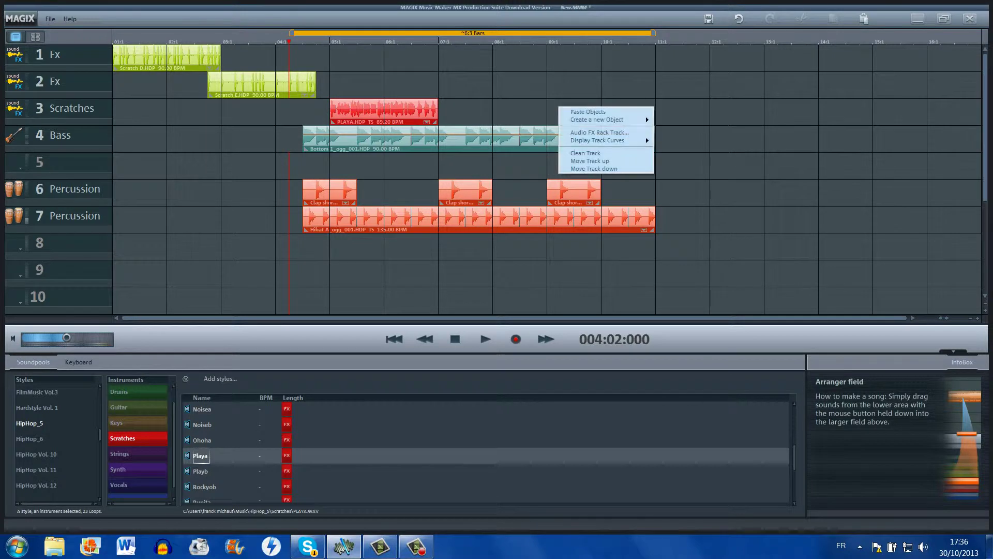
pyautogui.click(587, 112)
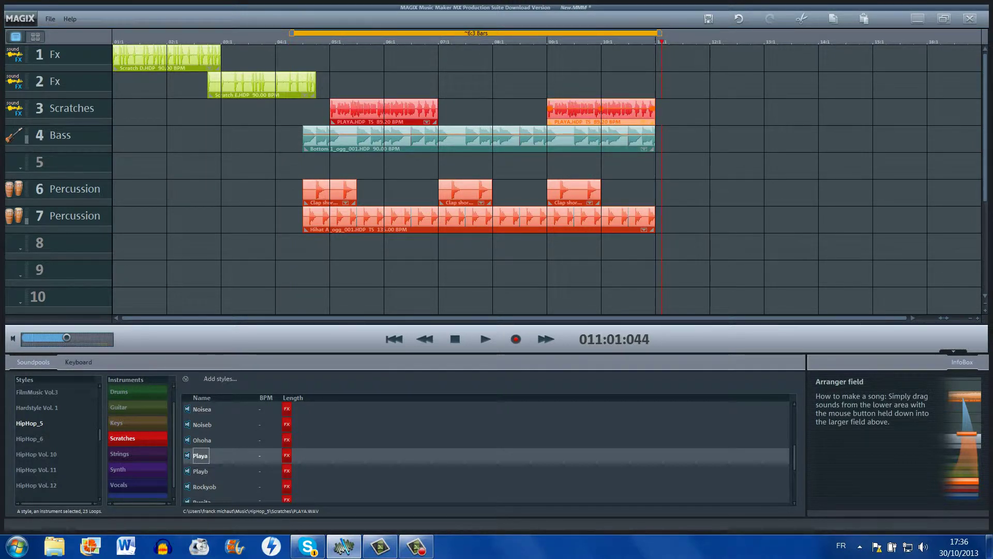
# Step: Set the playback start to about 004:03 and play back the arrangement from there
pyautogui.click(588, 165)
pyautogui.click(311, 41)
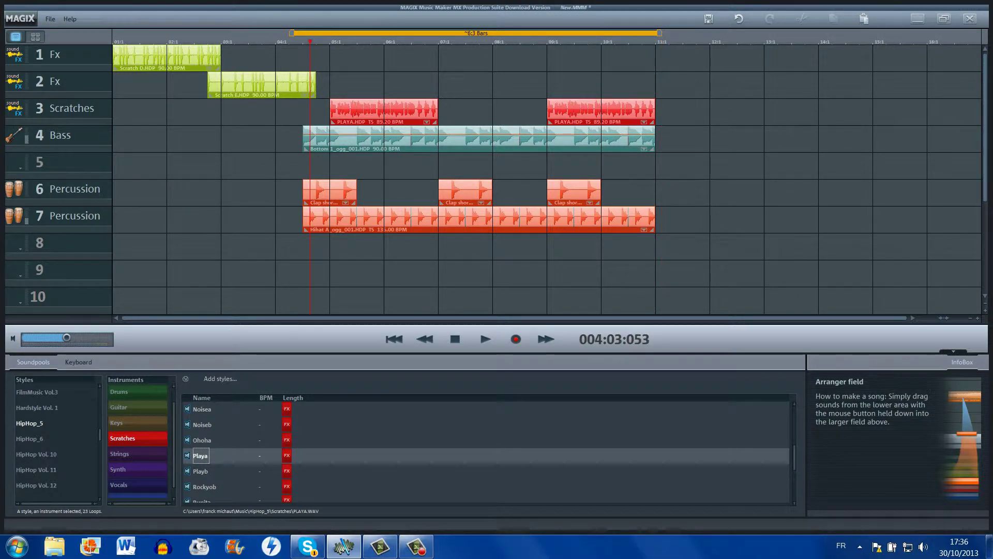
pyautogui.press('space')
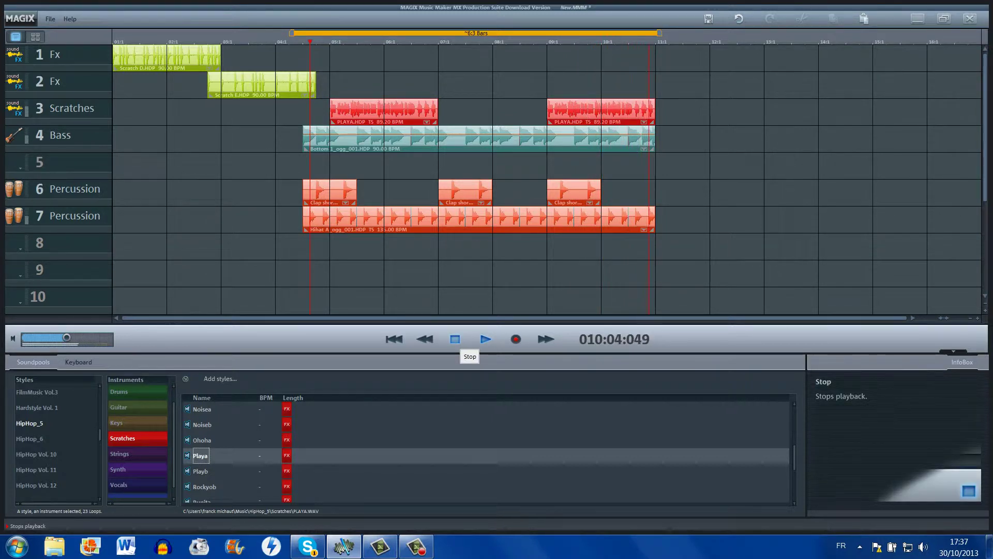
# Step: Stop the playback, audition HipHop_5 drum loops and place the Backa loop on track 4 from bar 11 up to bar 15
pyautogui.click(454, 339)
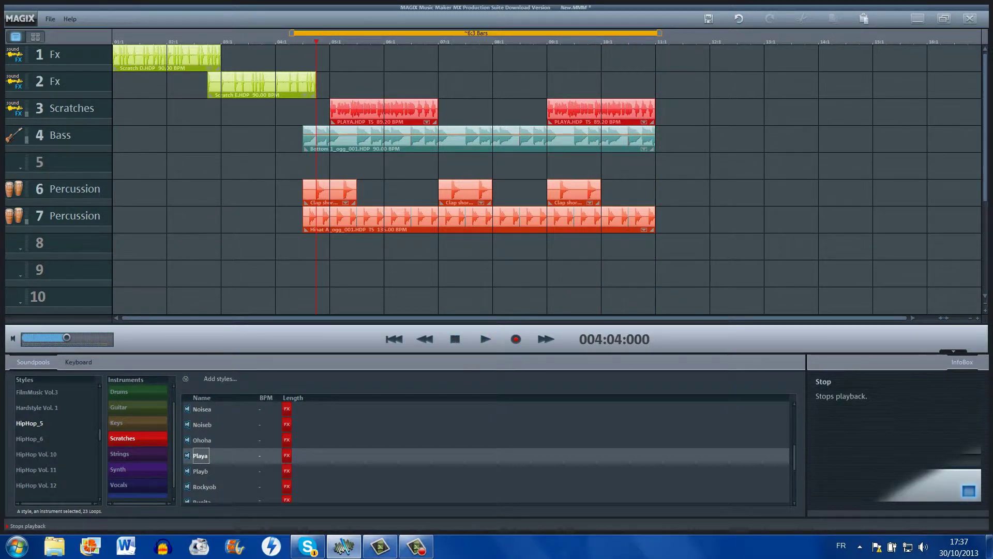
pyautogui.click(127, 391)
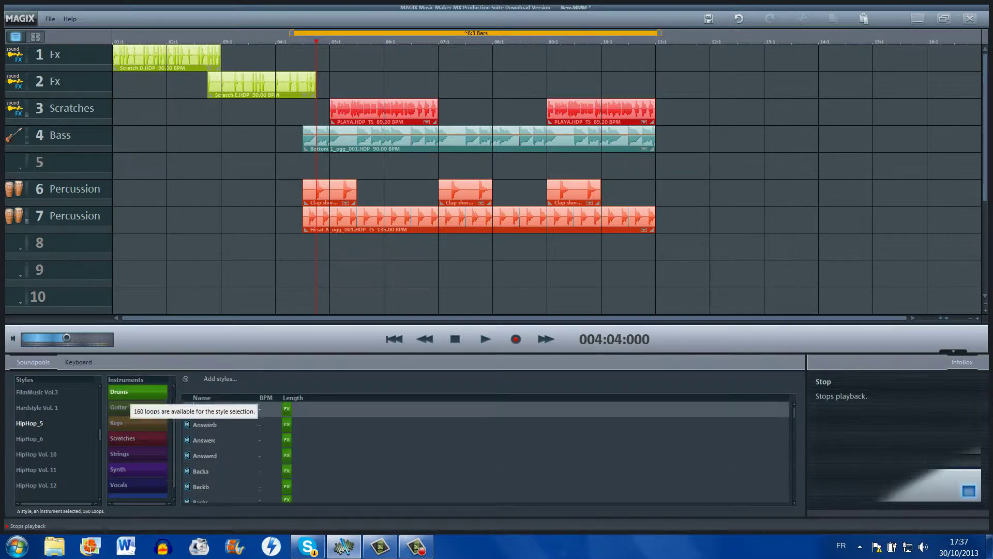
pyautogui.click(205, 410)
pyautogui.click(205, 439)
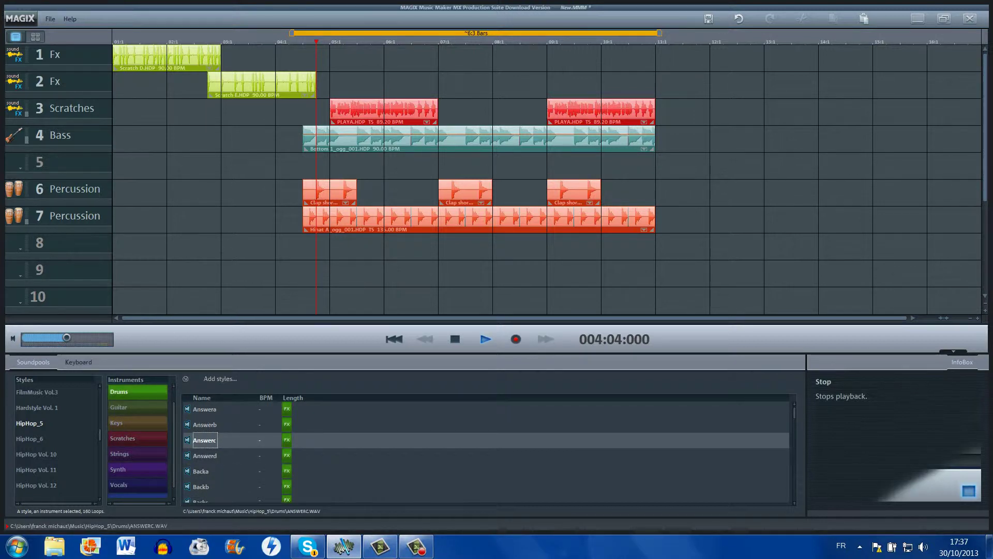
pyautogui.click(204, 456)
pyautogui.click(201, 471)
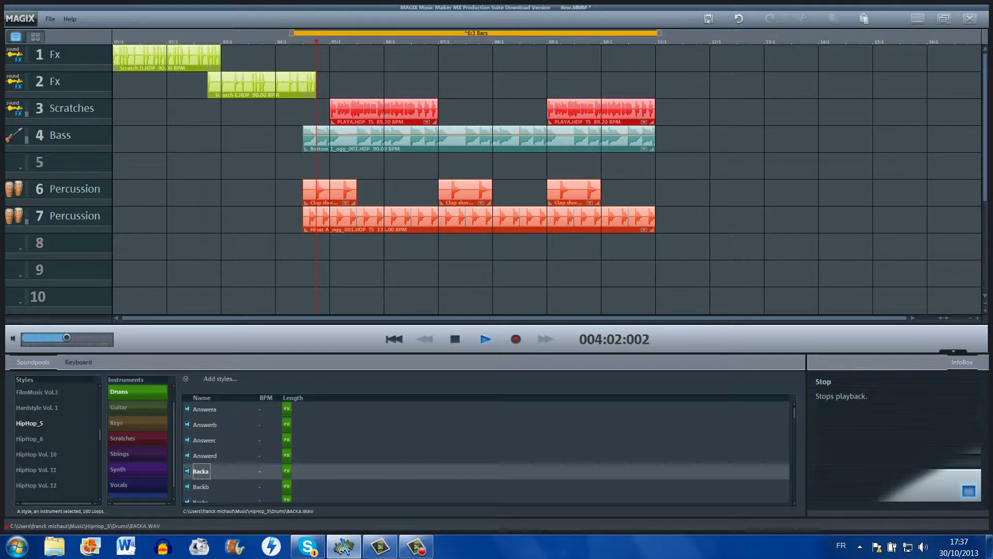
pyautogui.moveTo(201, 471); pyautogui.dragTo(873, 148)
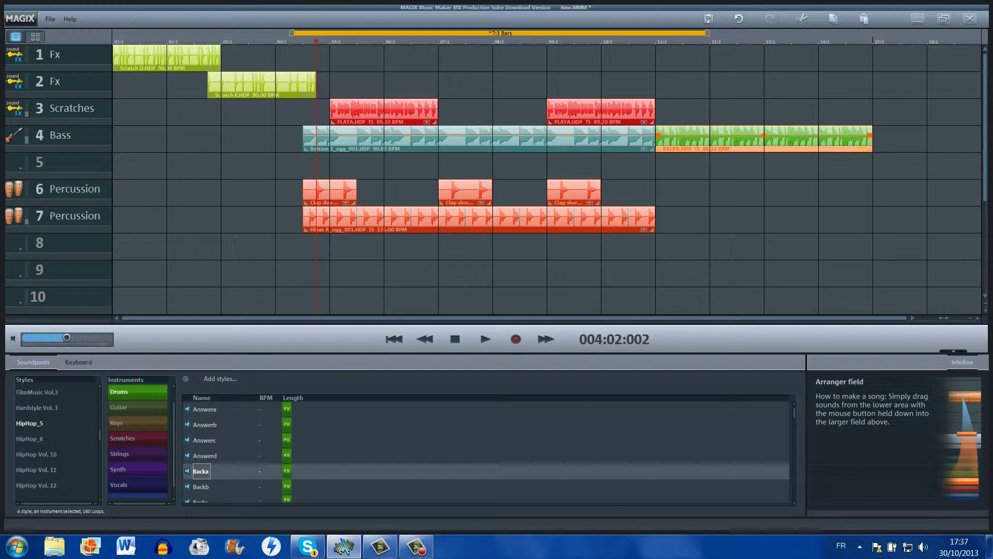
# Step: Audition the HipHop_5 scratches from Whatb up to Uhb and place the Uhb scratch on track 3 at bar 12
pyautogui.click(137, 438)
pyautogui.scroll(-5, 486, 450)
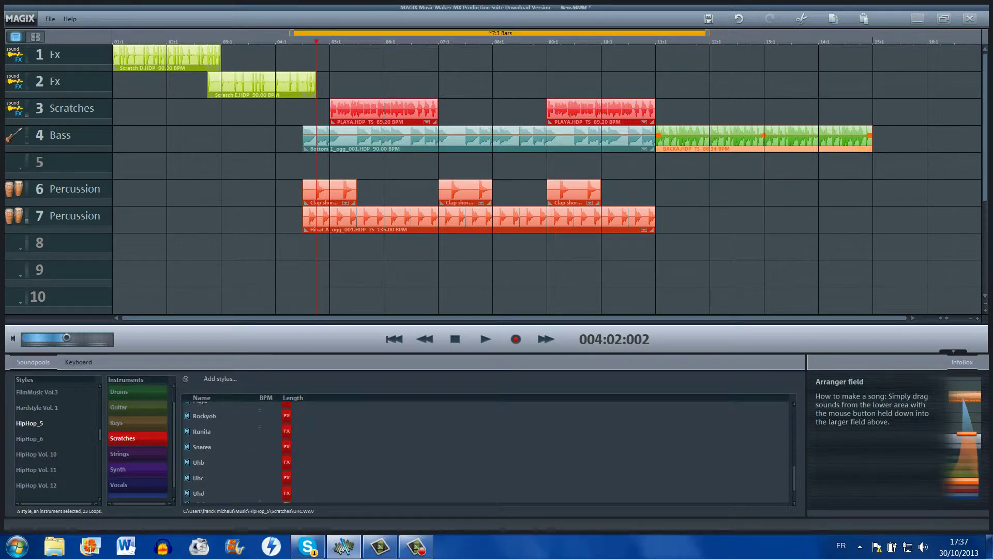
pyautogui.click(202, 486)
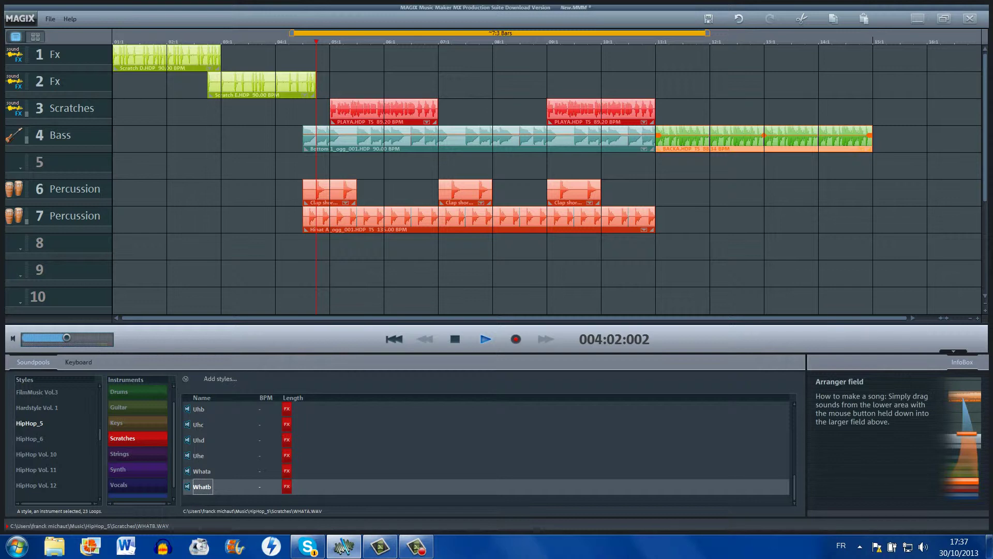
pyautogui.click(202, 471)
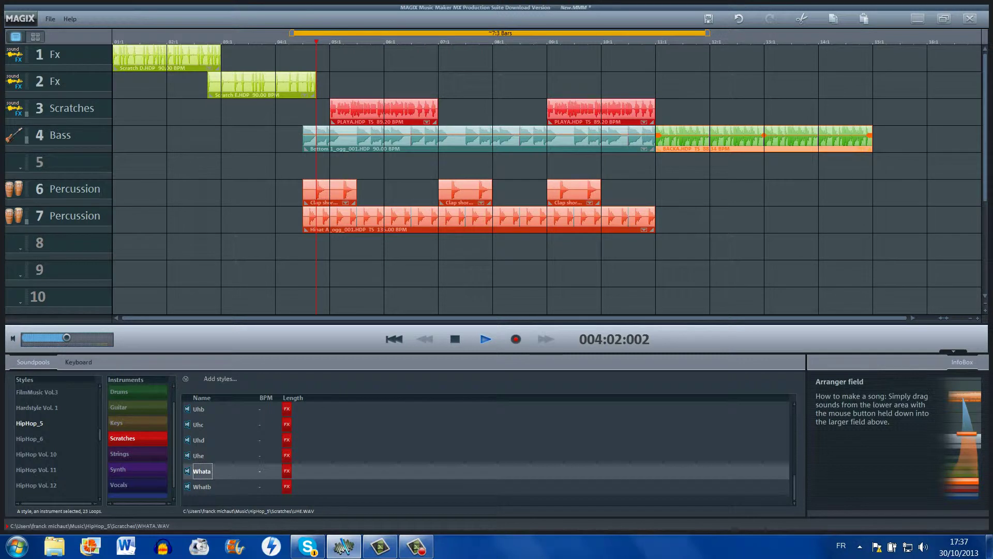
pyautogui.click(198, 455)
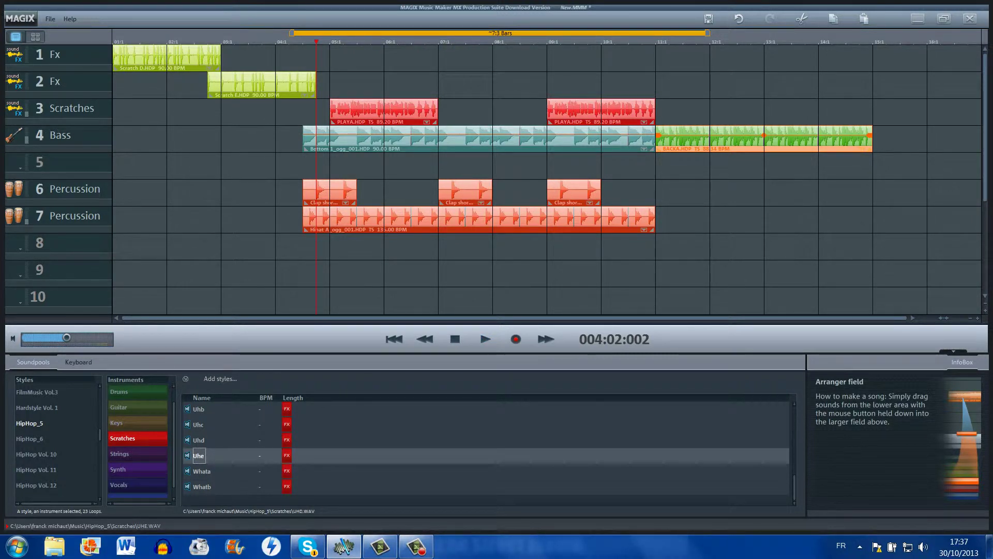
pyautogui.click(199, 440)
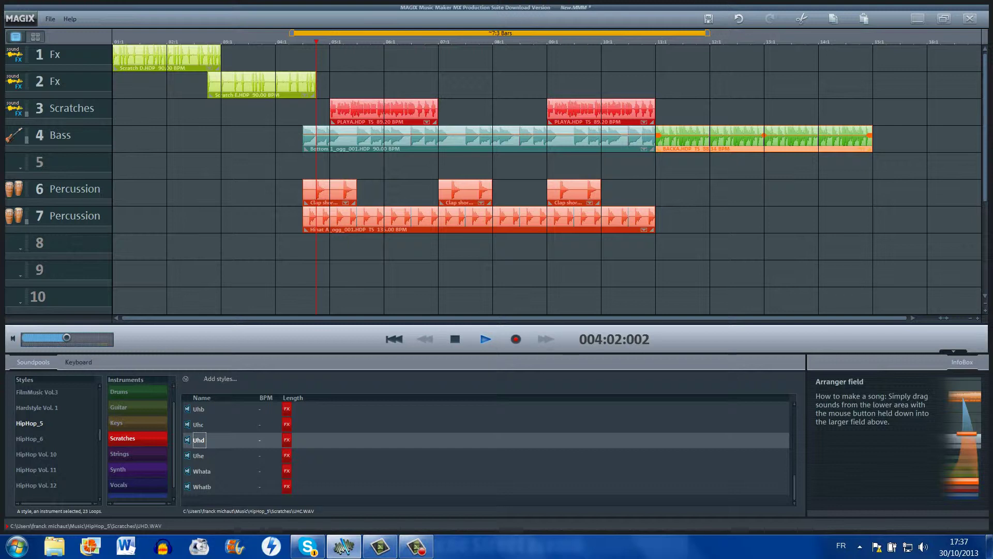
pyautogui.click(198, 424)
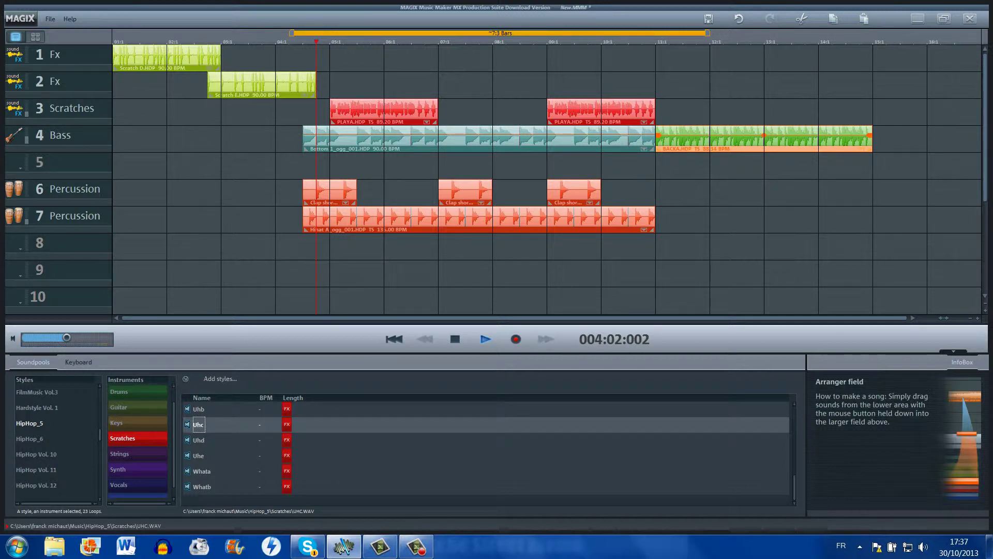
pyautogui.click(199, 408)
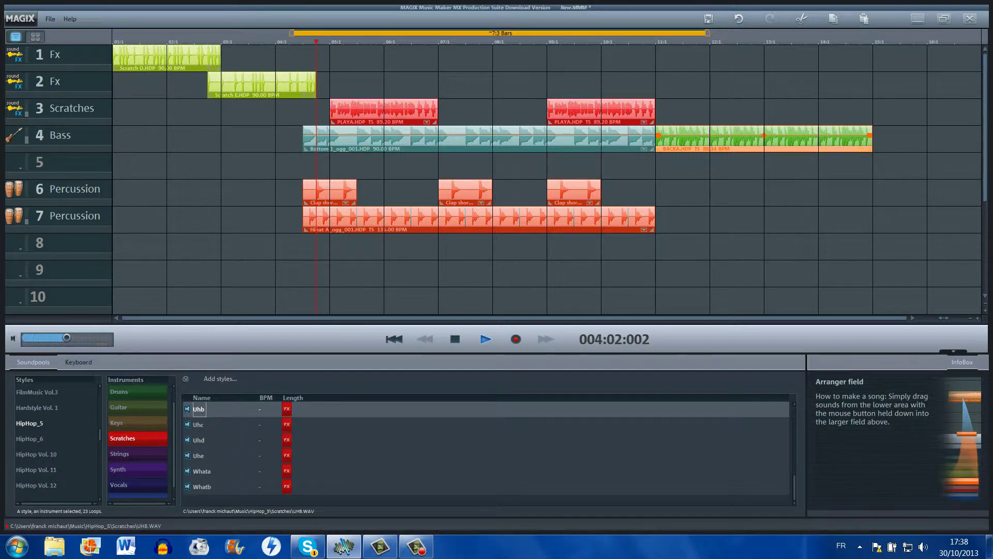
pyautogui.moveTo(199, 409); pyautogui.dragTo(737, 112)
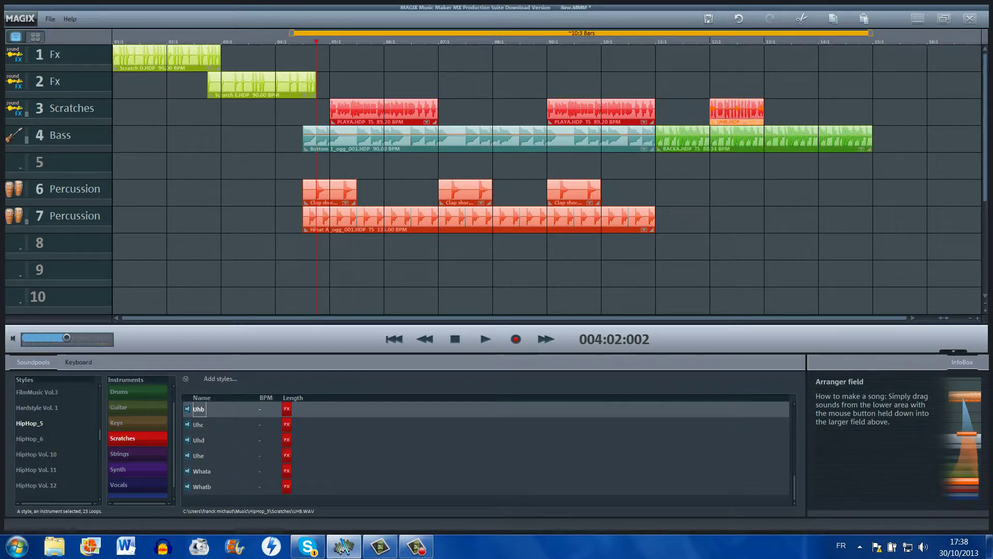
# Step: Copy the Uhb scratch and paste it at bar 14 on track 3
pyautogui.rightClick(738, 121)
pyautogui.click(776, 126)
pyautogui.rightClick(830, 119)
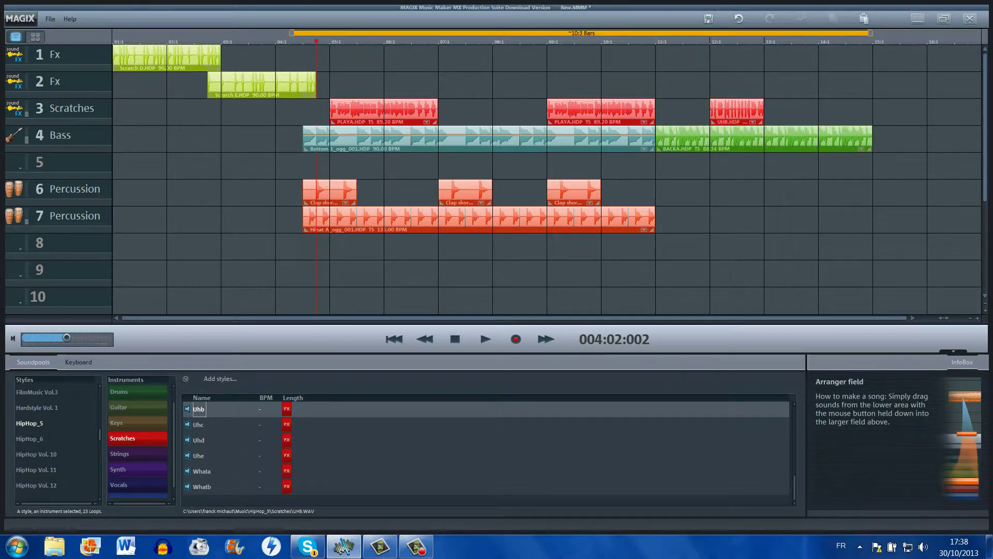
pyautogui.click(851, 121)
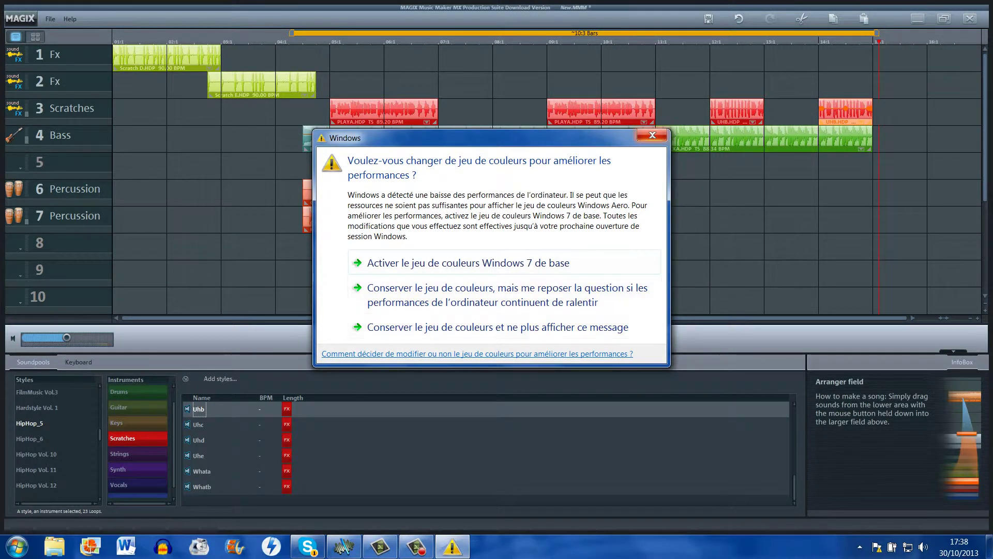
# Step: Dismiss the Windows colour-scheme prompt, set the playback marker to bar 11 and play back the arrangement
pyautogui.click(651, 135)
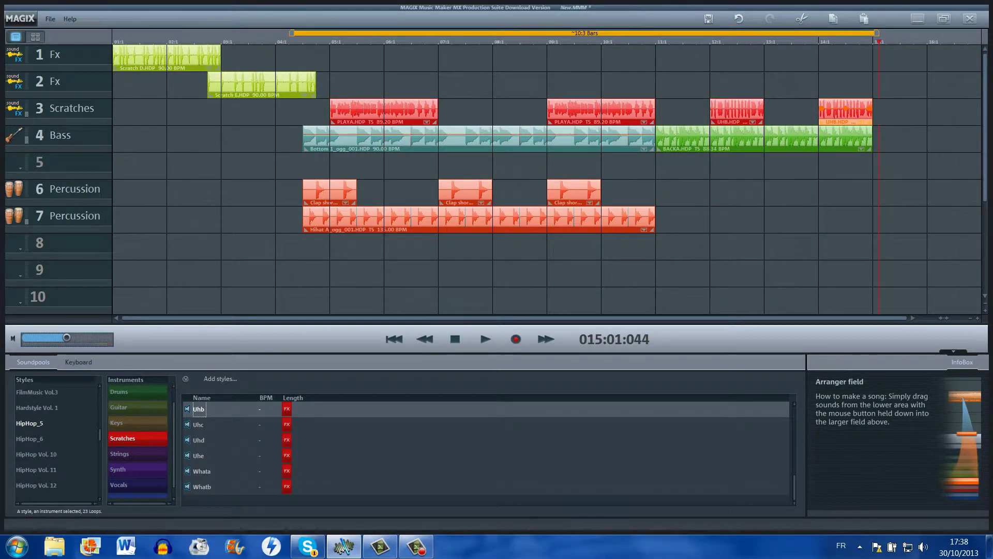
pyautogui.click(416, 546)
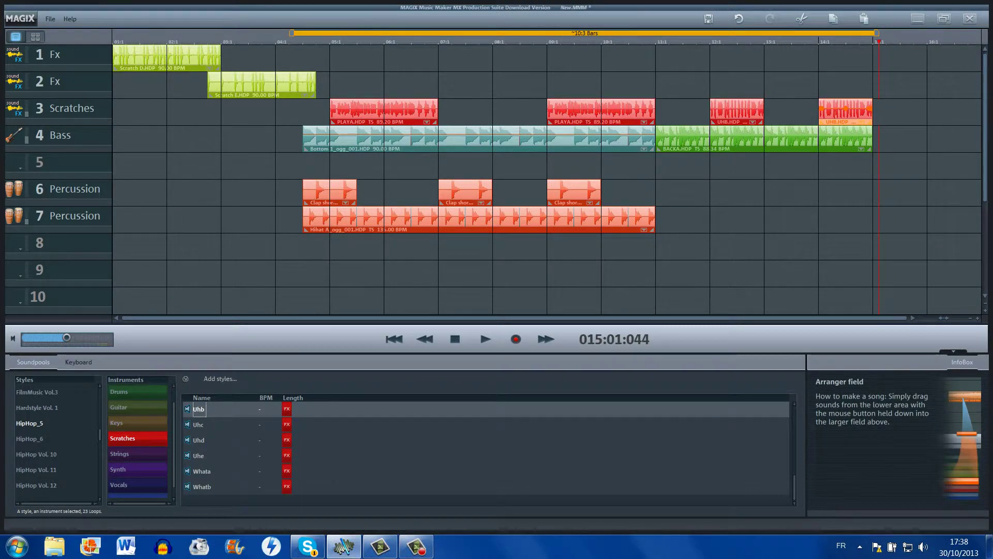
pyautogui.click(655, 41)
pyautogui.press('space')
pyautogui.press('space')
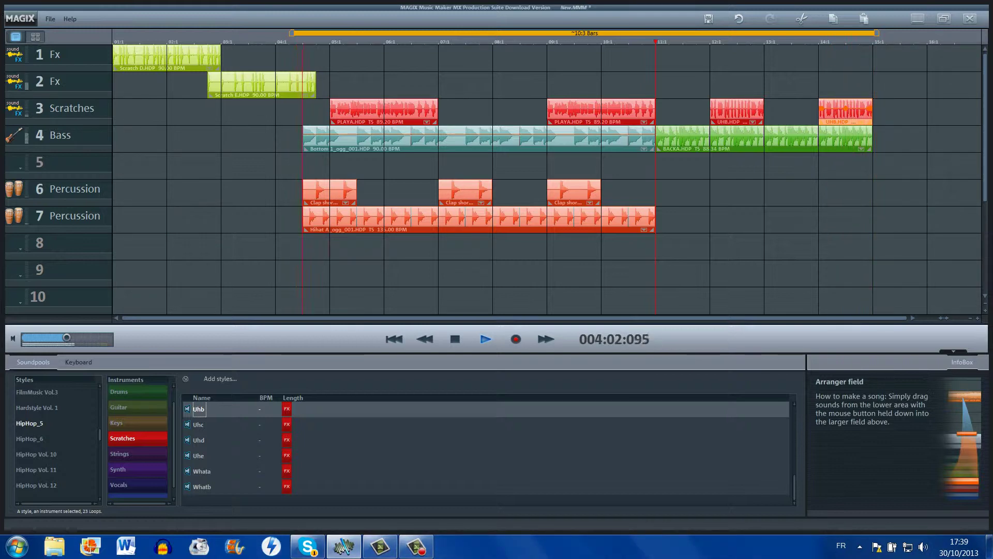
# Step: Extend the Backa drum loop to bar 17 on track 4 and add another copy of the Uhb scratch at bar 16 on track 3
pyautogui.moveTo(869, 148); pyautogui.dragTo(981, 148)
pyautogui.click(846, 111)
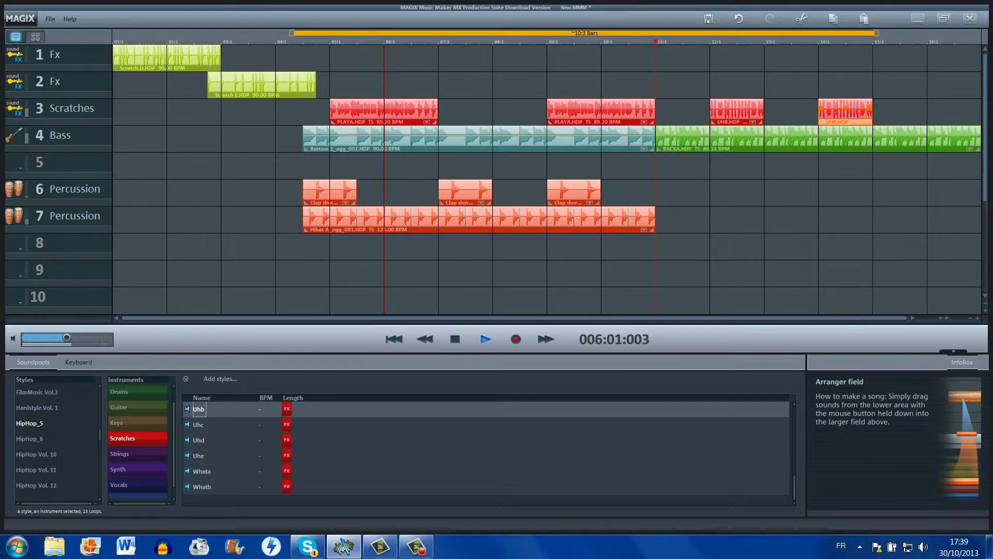
pyautogui.rightClick(864, 113)
pyautogui.click(885, 119)
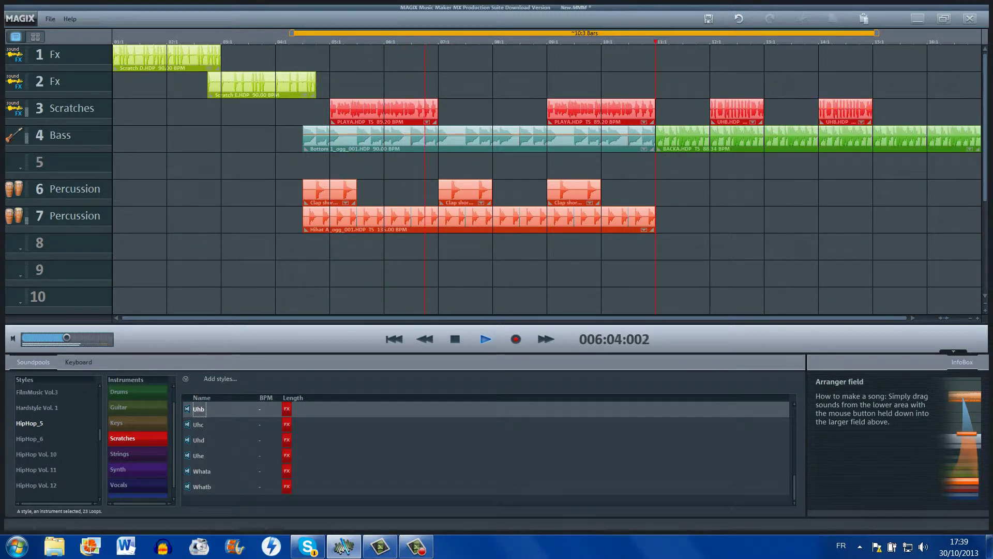
pyautogui.rightClick(957, 113)
pyautogui.click(957, 118)
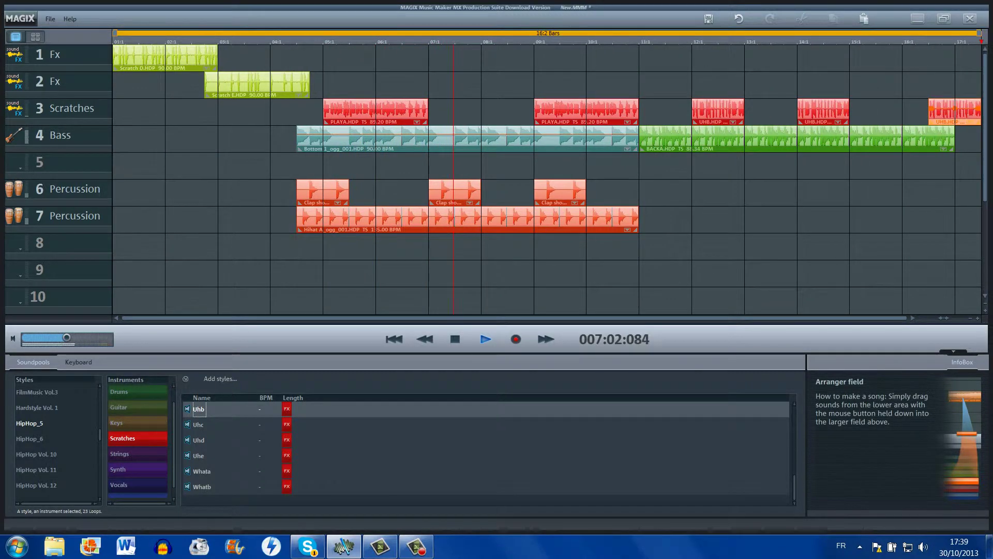
pyautogui.moveTo(955, 112); pyautogui.dragTo(928, 112)
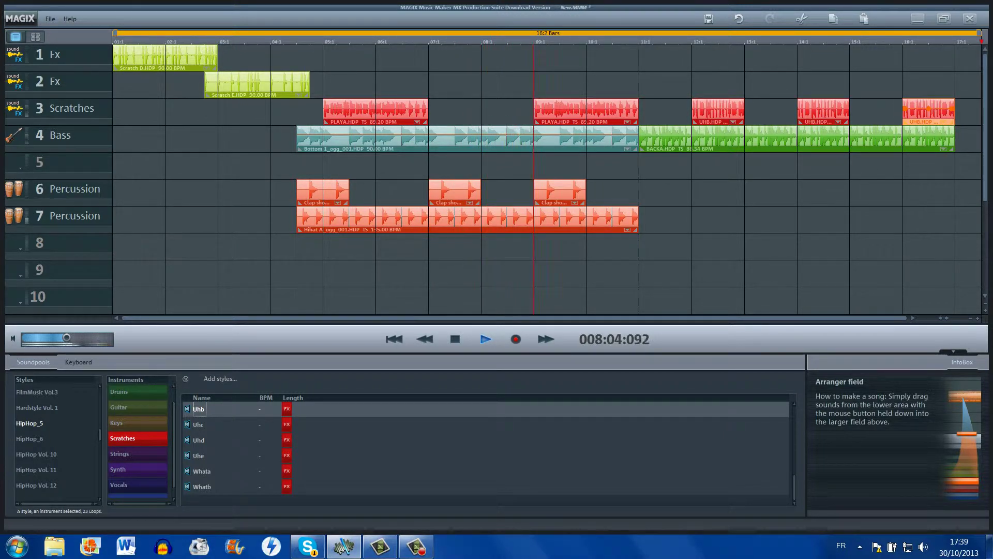
# Step: Paste a copy of the track 4 bass loop on track 5 at bar 11 and trim its end to bar 17, flush with the Backa loop
pyautogui.click(468, 139)
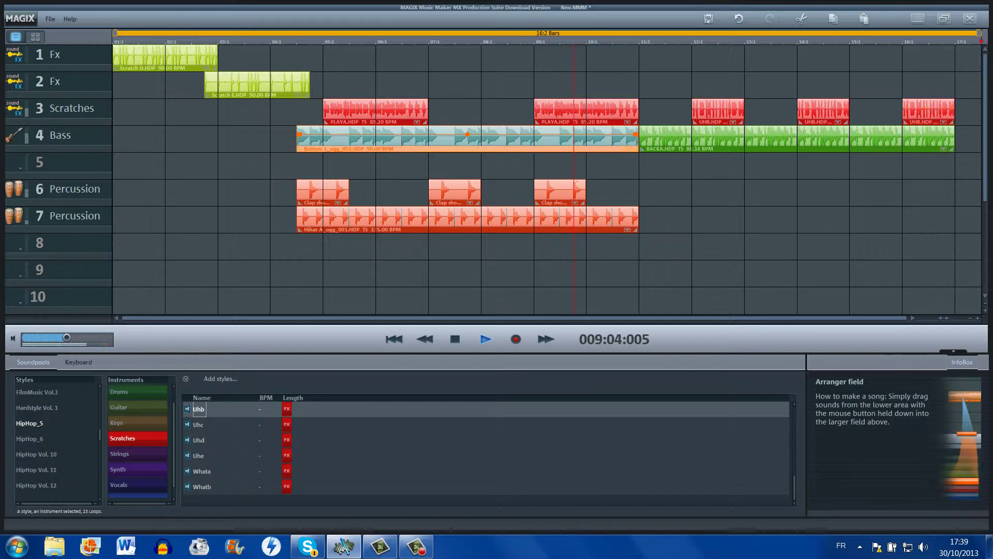
pyautogui.rightClick(609, 148)
pyautogui.click(626, 155)
pyautogui.click(626, 165)
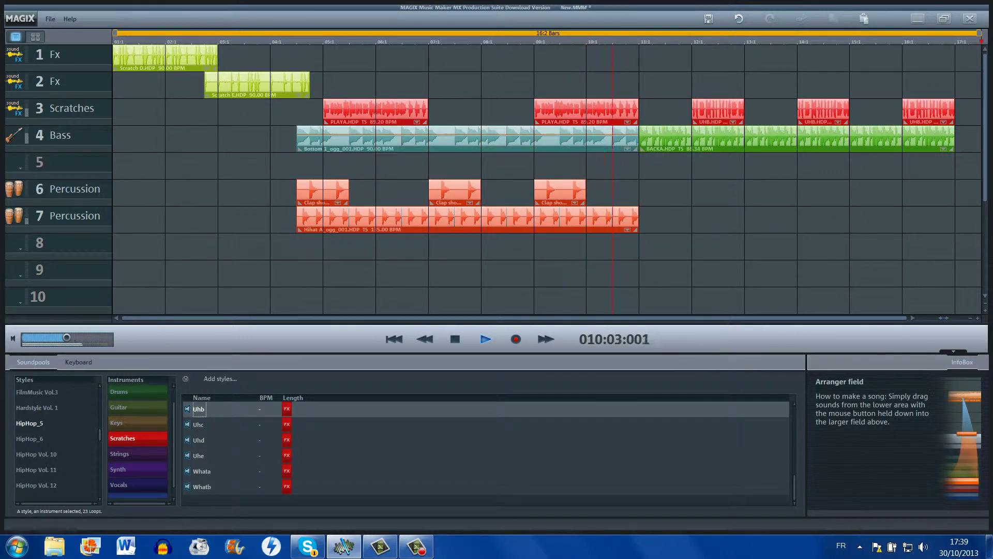
pyautogui.rightClick(664, 164)
pyautogui.click(677, 169)
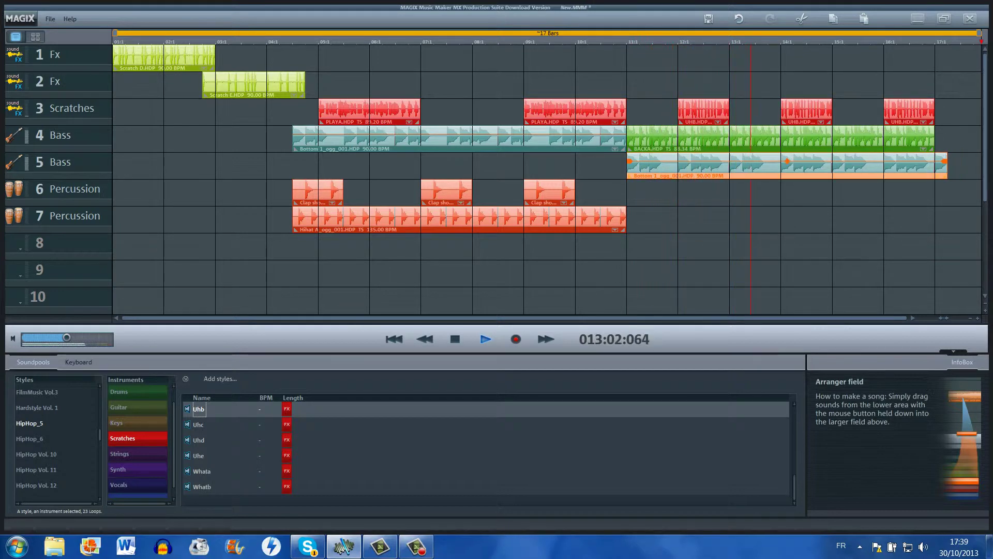
pyautogui.moveTo(946, 174); pyautogui.dragTo(933, 174)
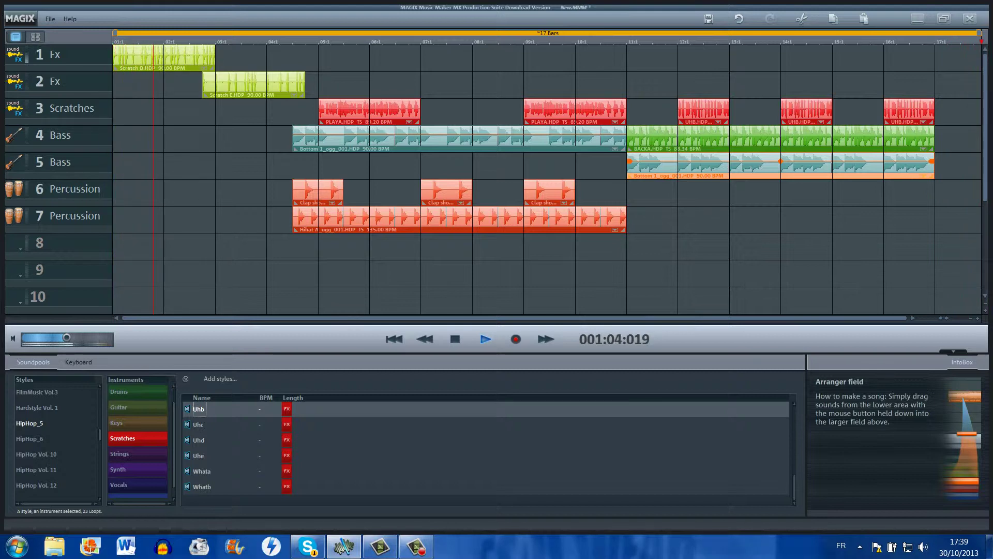
# Step: Stop the playback, list the HipHop_5 Keys loops and audition the Piano loop
pyautogui.press('space')
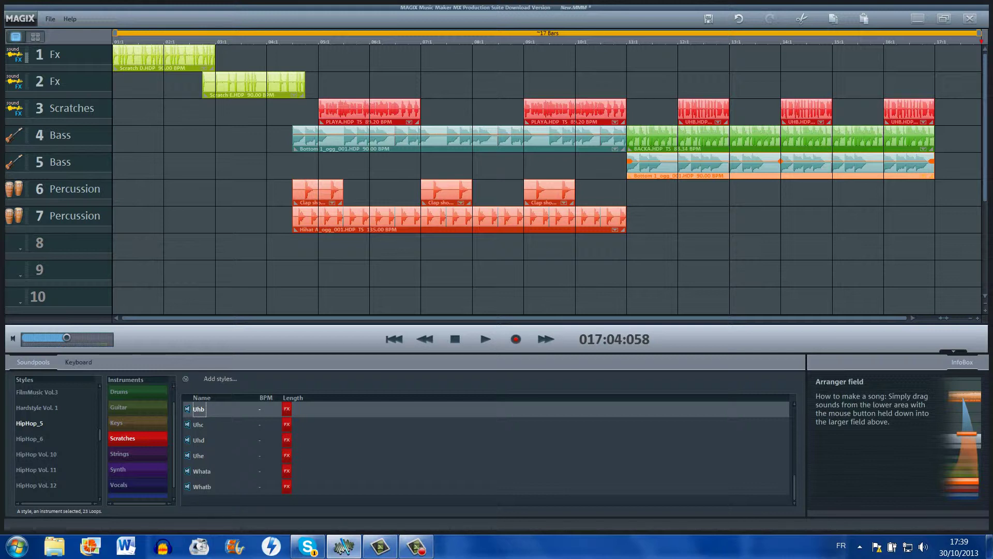
pyautogui.press('space')
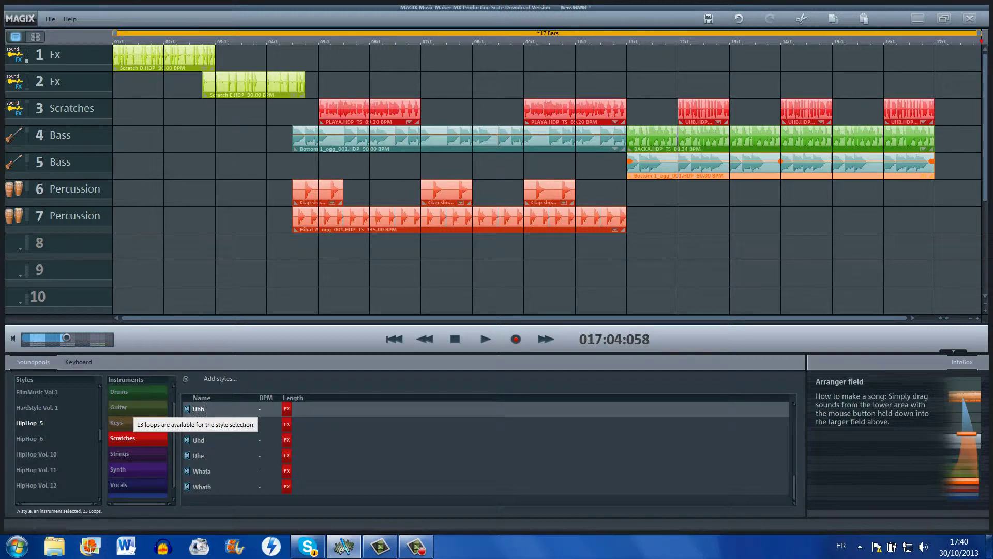
pyautogui.click(124, 423)
pyautogui.scroll(-1, 287, 451)
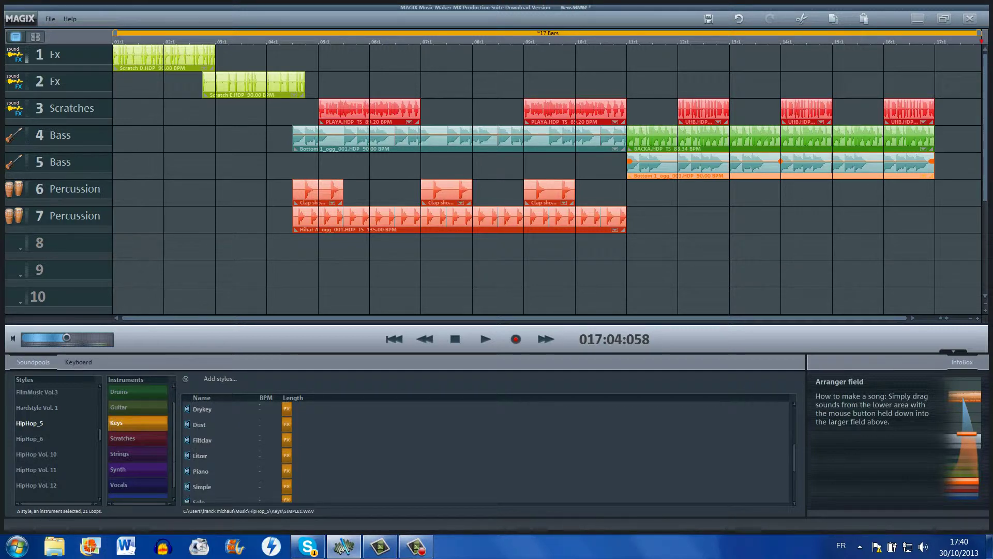
pyautogui.click(201, 471)
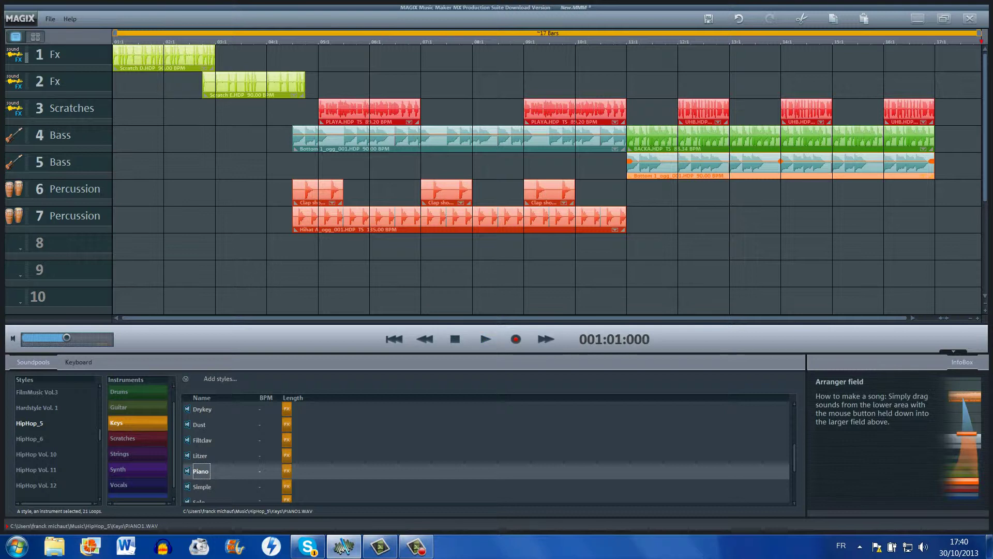
# Step: Switch to Windows Explorer and open the "bruitage sonore" folder on the My Passport (G:) drive
pyautogui.click(17, 546)
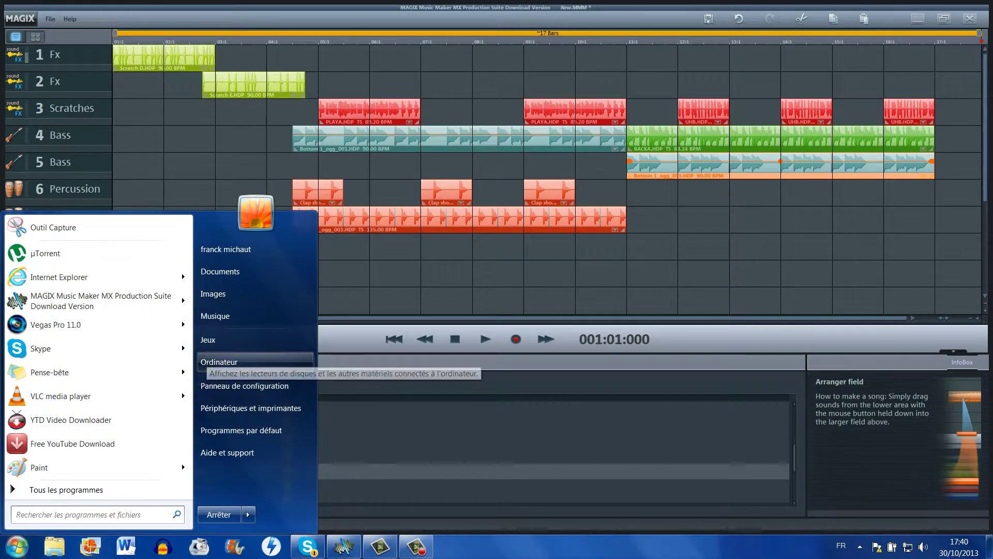
pyautogui.click(217, 361)
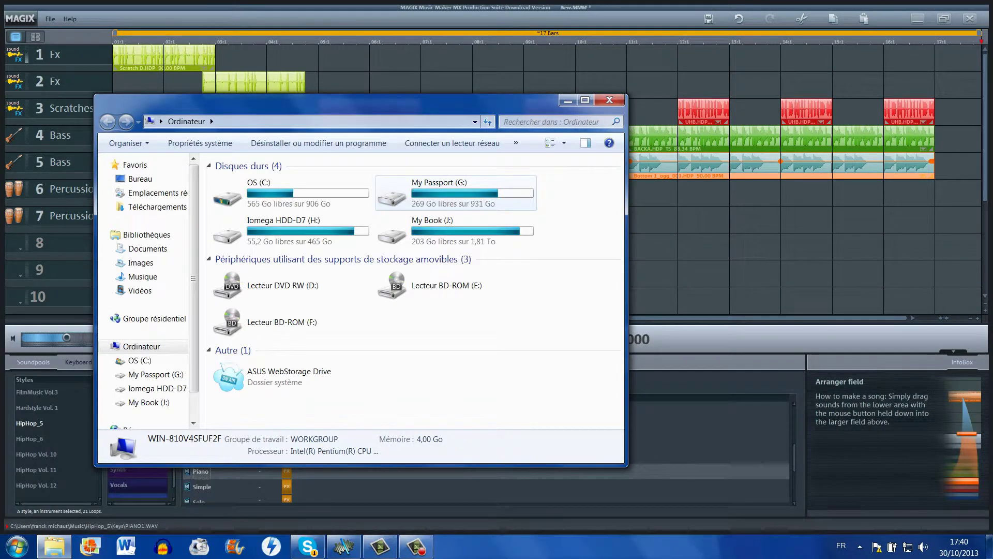
pyautogui.doubleClick(424, 189)
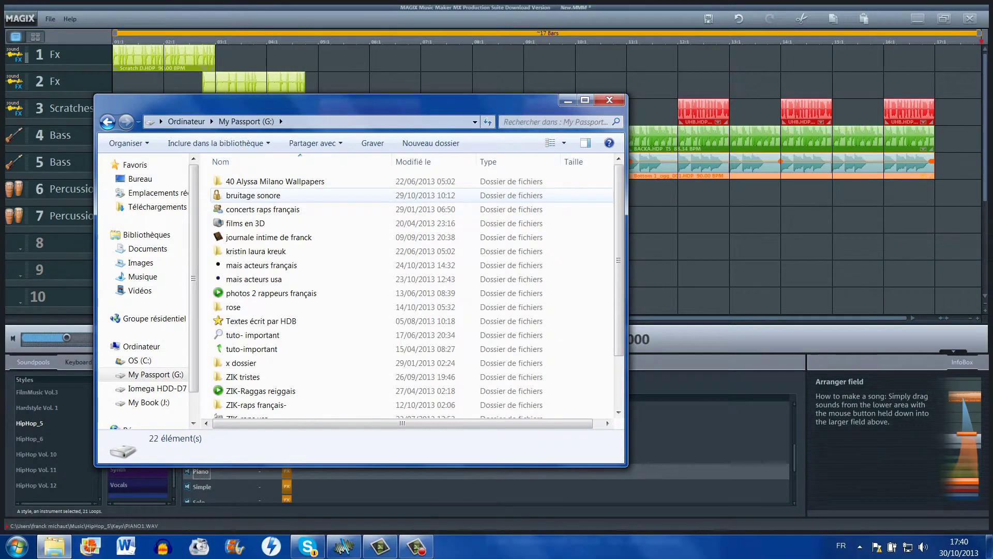
pyautogui.doubleClick(253, 195)
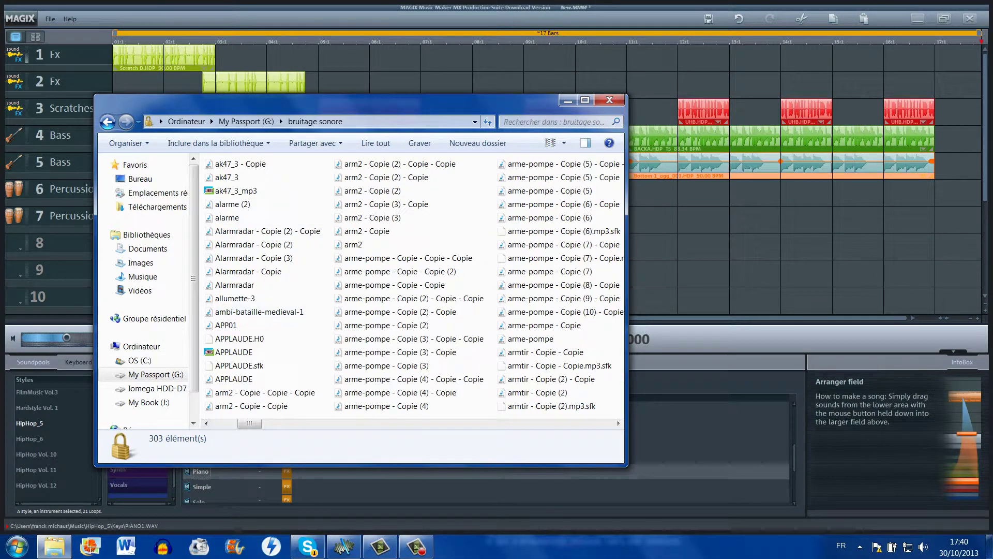
# Step: Search the folder for "cor" and add the corbeau sound to track 9 of the arrangement near bar 12
pyautogui.click(555, 122)
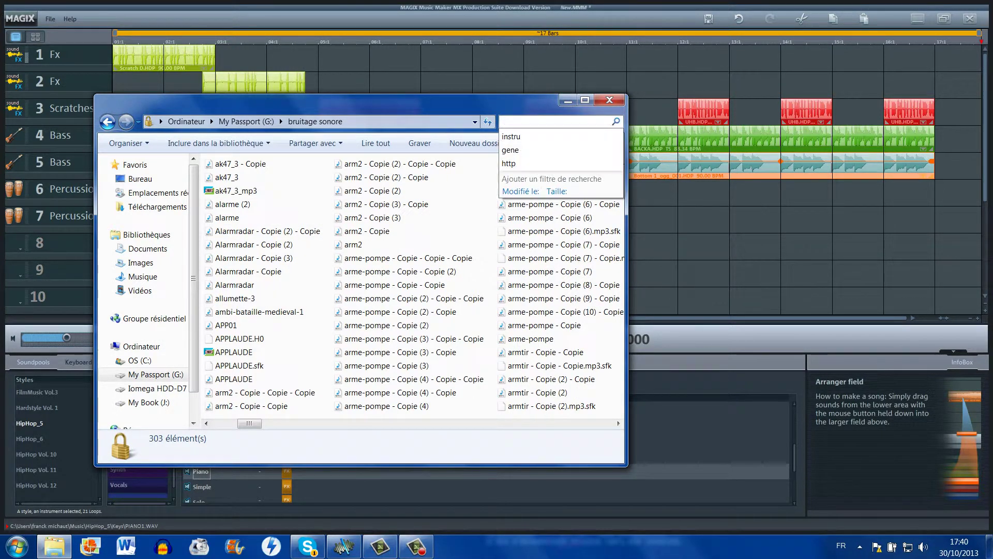
pyautogui.write('cor')
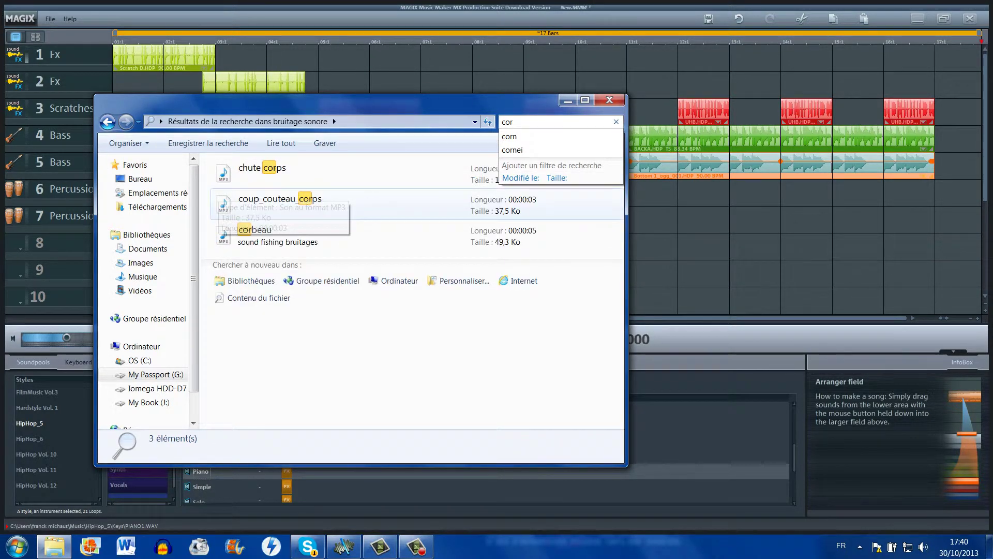
pyautogui.moveTo(255, 236); pyautogui.dragTo(683, 274)
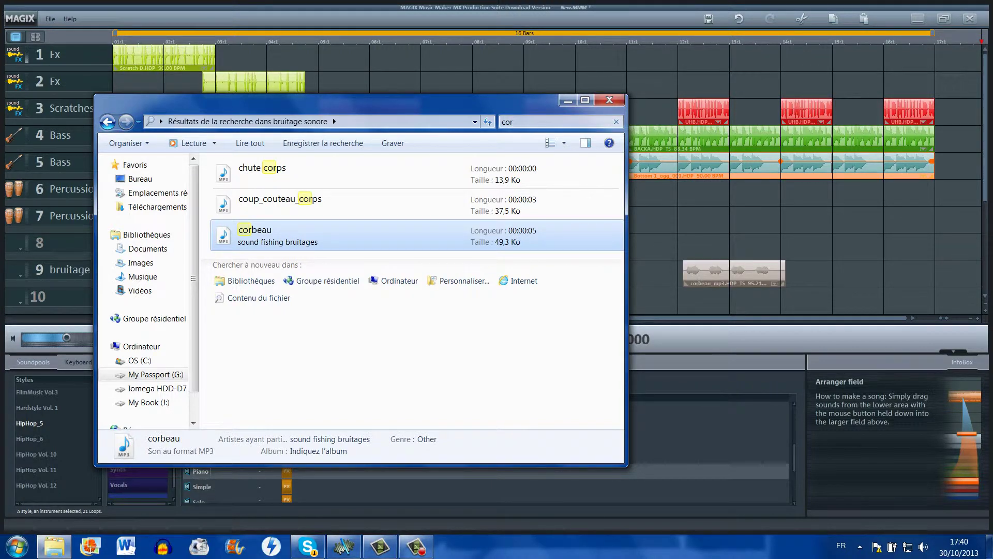
# Step: Move the corbeau clip to the start of track 2, ahead of the Scratch E loop, and play back the arrangement
pyautogui.click(568, 100)
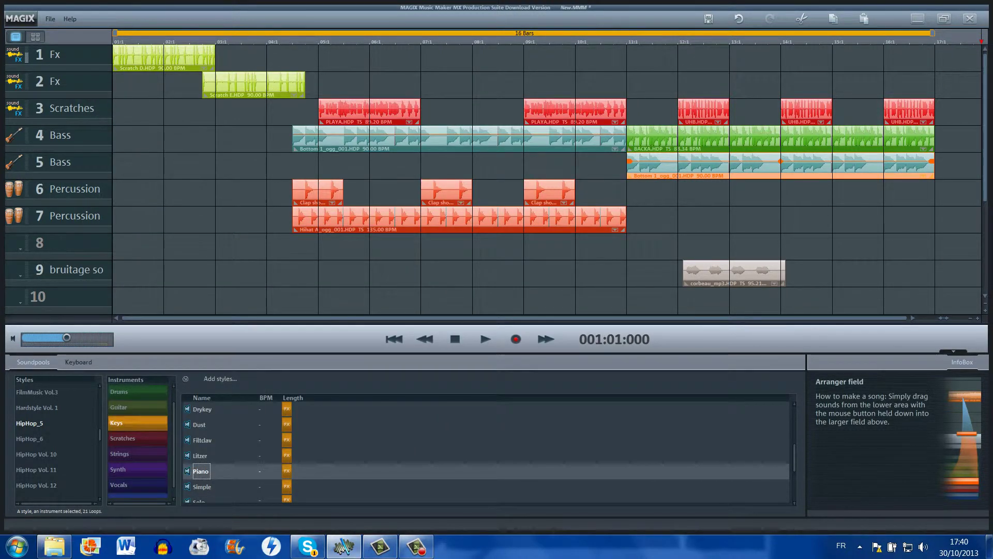
pyautogui.moveTo(735, 272); pyautogui.dragTo(164, 82)
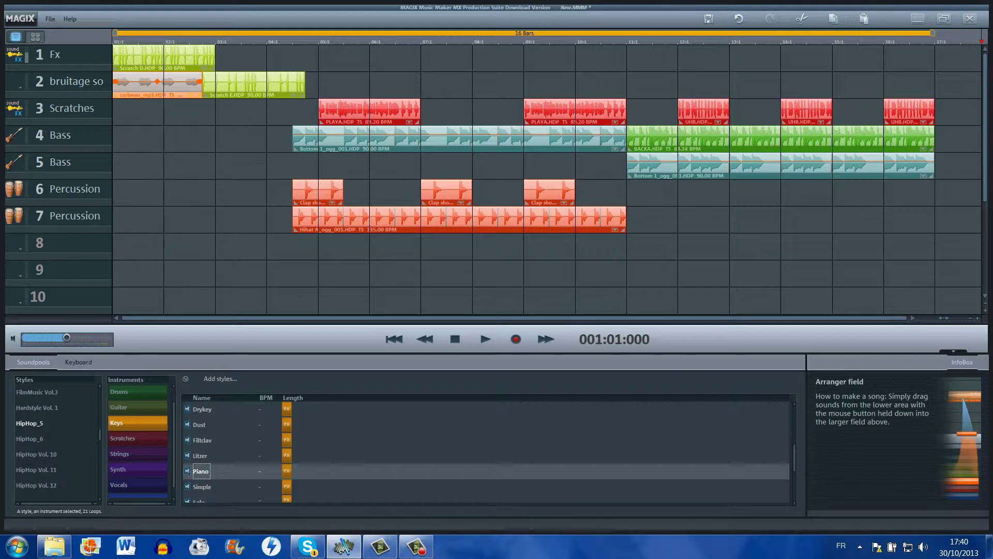
pyautogui.press('space')
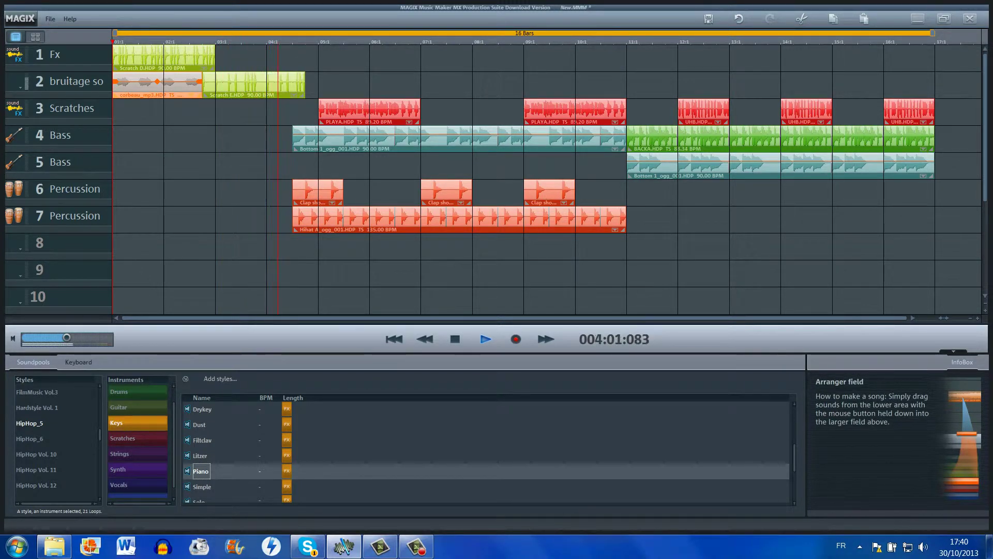
# Step: Return to the sound effects folder in Windows Explorer and clear its search for "cor"
pyautogui.moveTo(54, 546)
pyautogui.moveTo(82, 481)
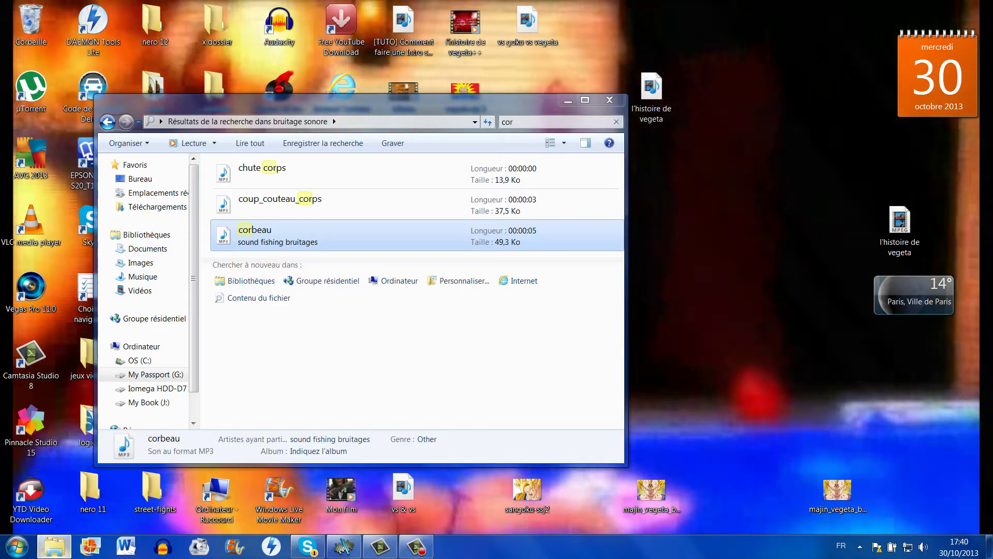
pyautogui.click(82, 481)
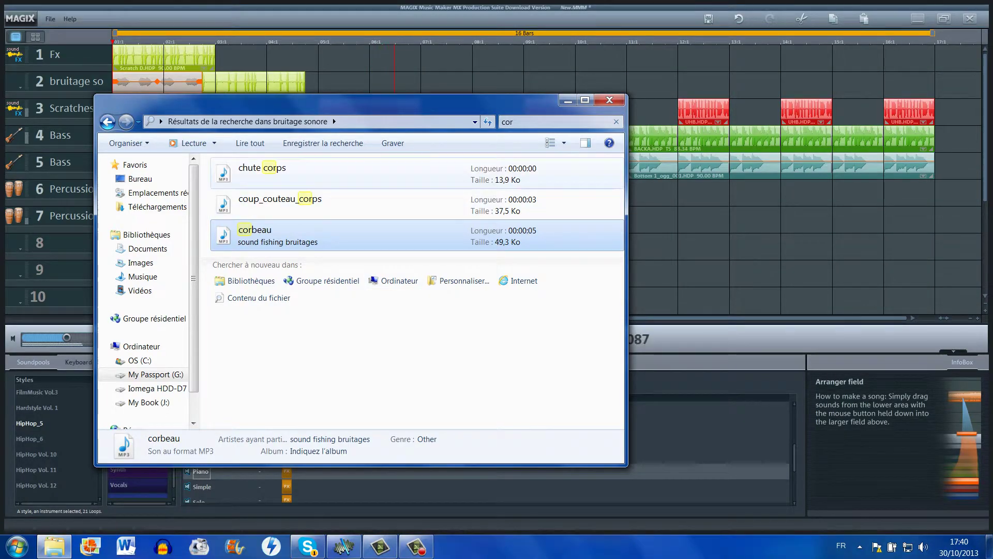
pyautogui.click(518, 122)
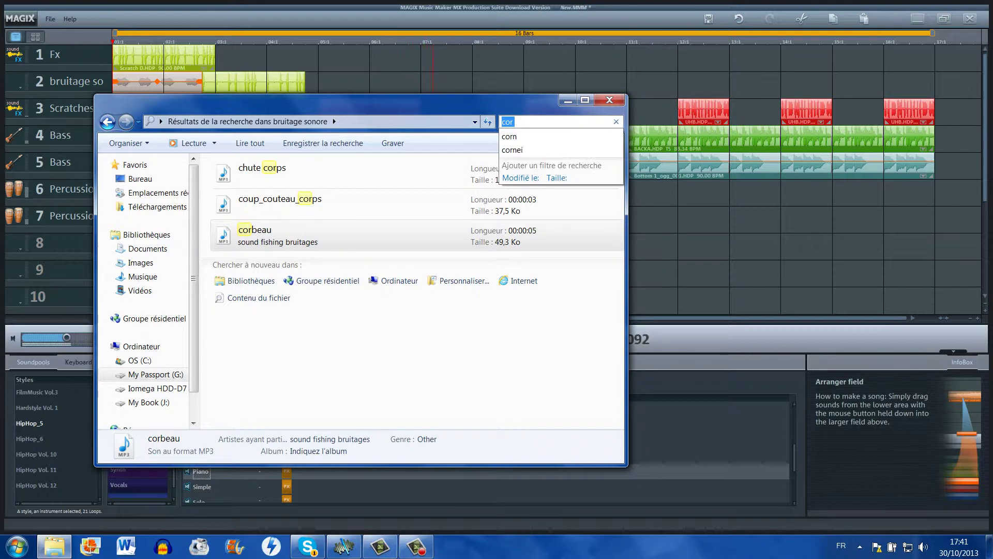
pyautogui.press('BackSpace')
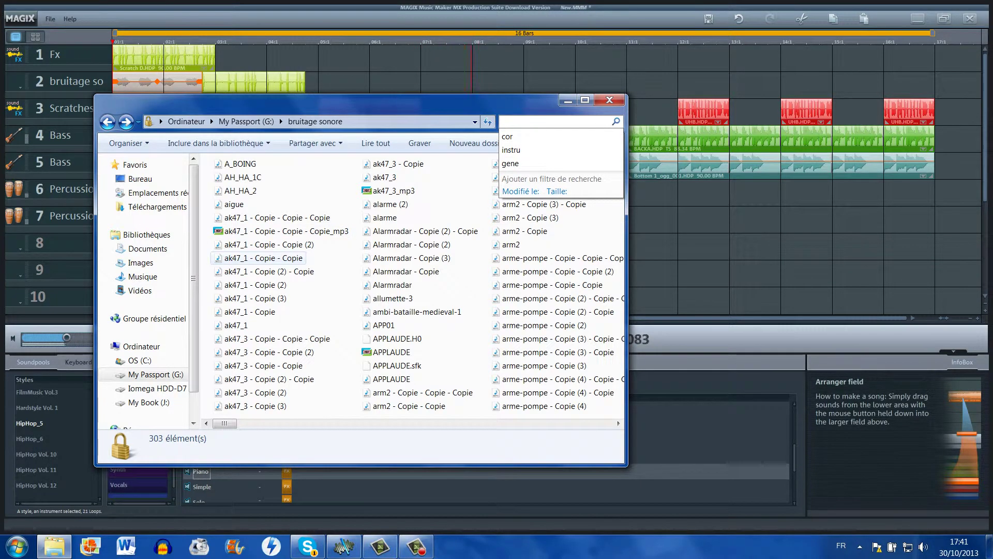
# Step: Look through the sound effects in the "bruitage sonore" folder down to the end of the list
pyautogui.click(263, 365)
pyautogui.scroll(-2, 263, 366)
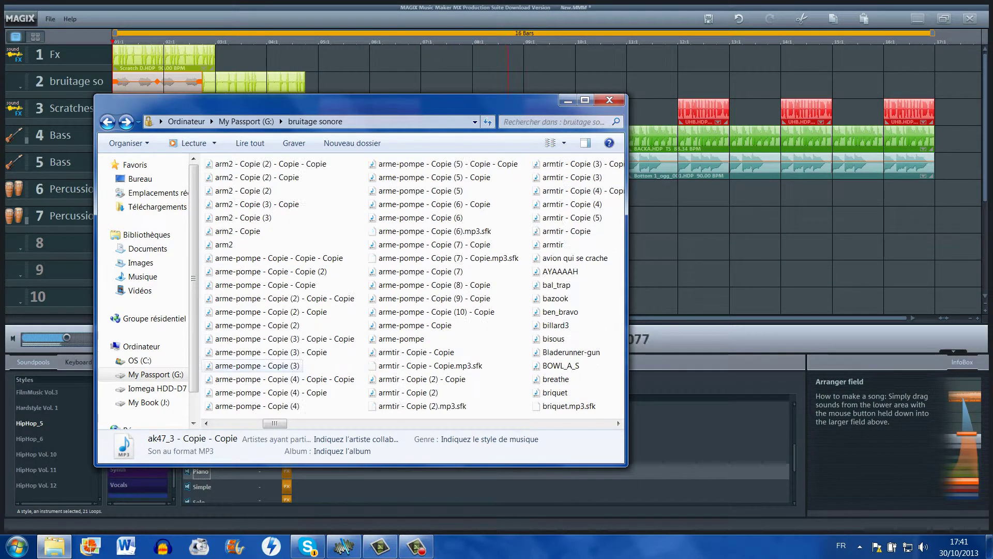
pyautogui.scroll(-1, 414, 310)
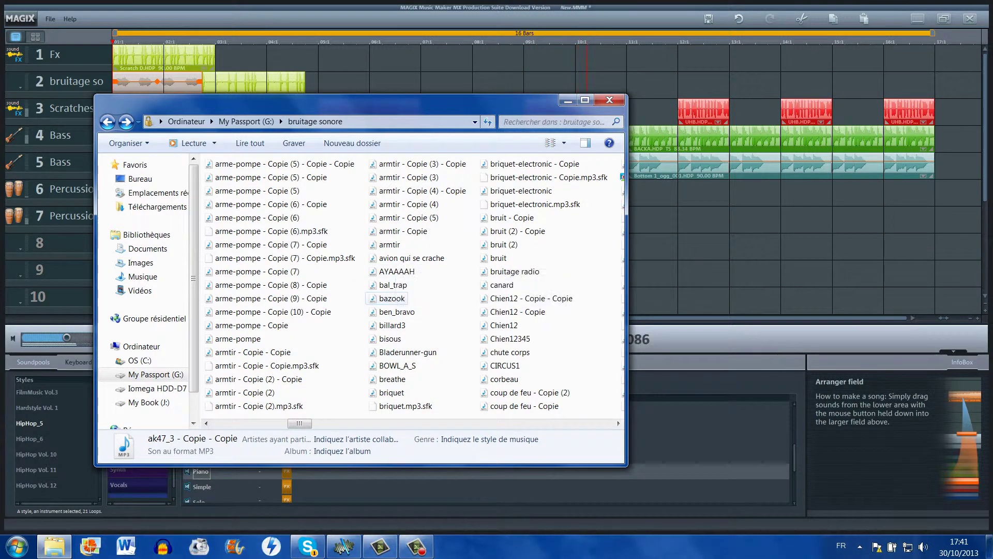
pyautogui.scroll(-2, 409, 285)
pyautogui.scroll(-1, 393, 305)
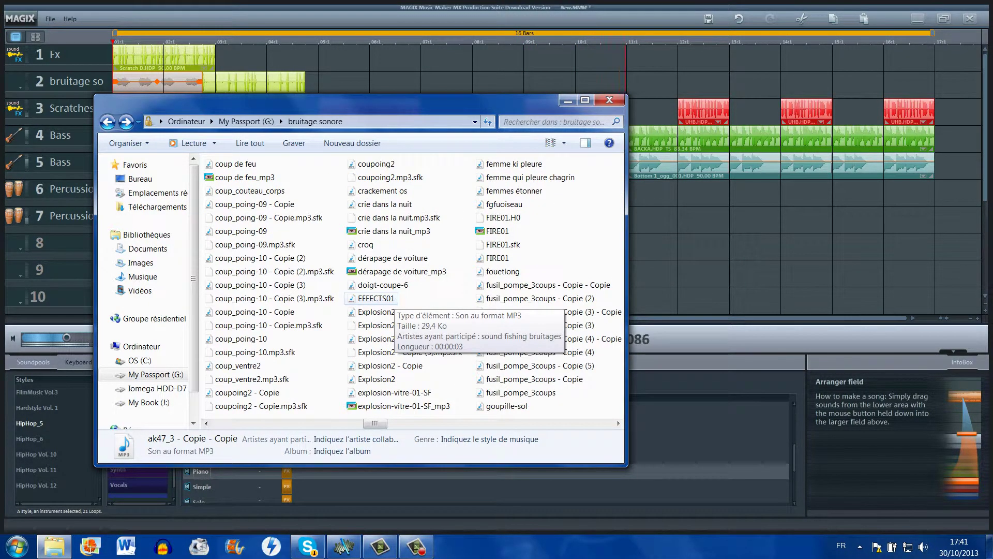
pyautogui.scroll(-1, 385, 302)
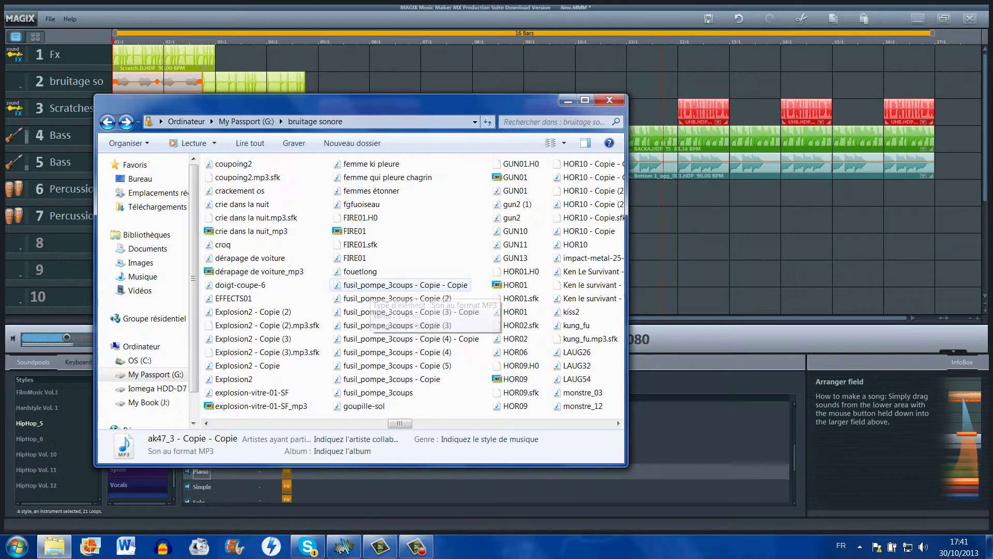
pyautogui.scroll(-1, 362, 291)
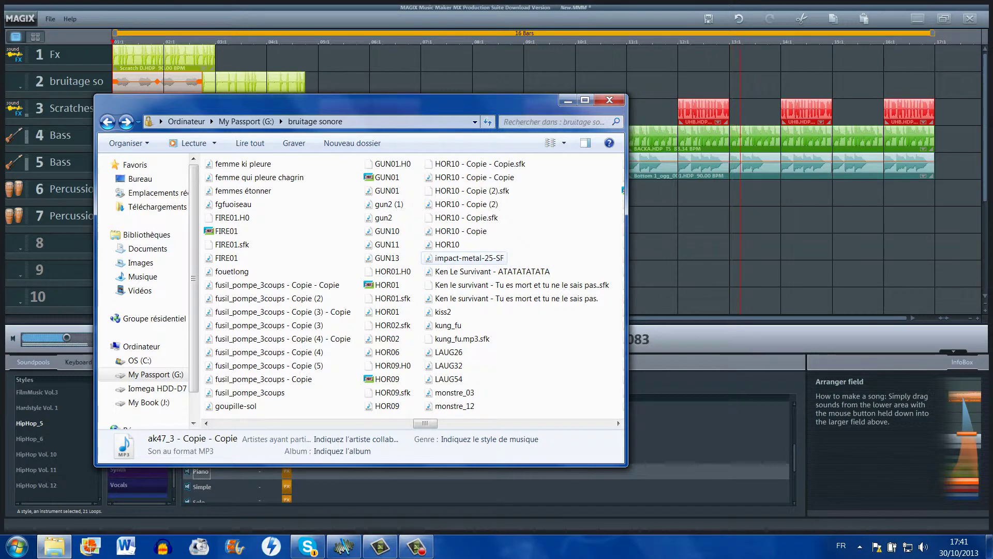
pyautogui.scroll(-1, 468, 259)
pyautogui.scroll(-4, 468, 259)
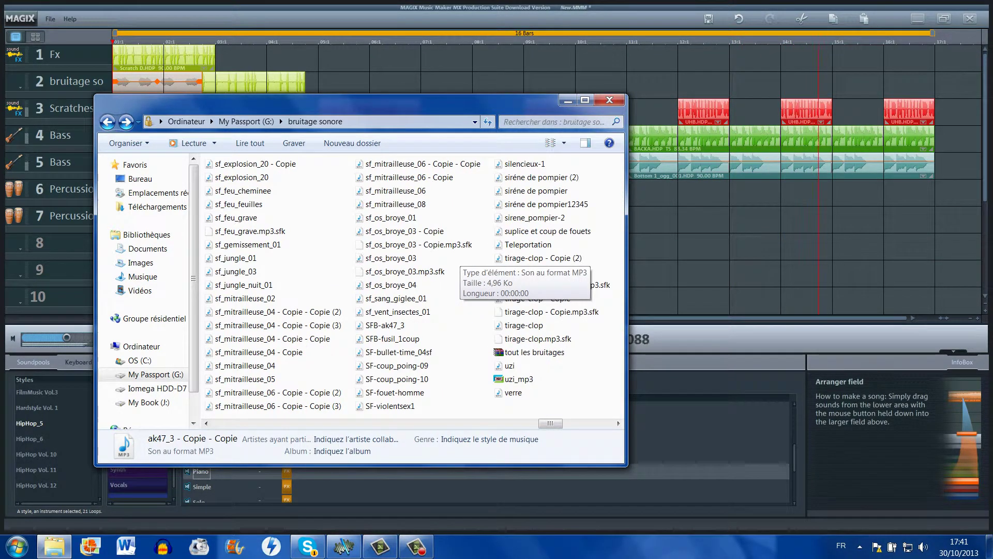
pyautogui.scroll(-1, 456, 259)
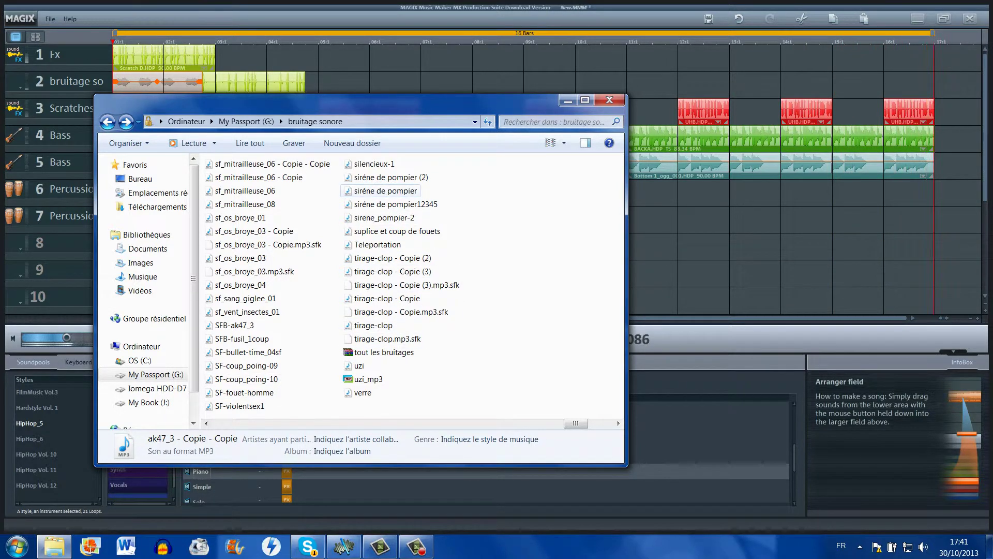
# Step: Stop the playback and reposition the sound effects folder window so the opening bars of the arrangement stay uncovered
pyautogui.moveTo(388, 103); pyautogui.dragTo(199, 358)
pyautogui.click(422, 355)
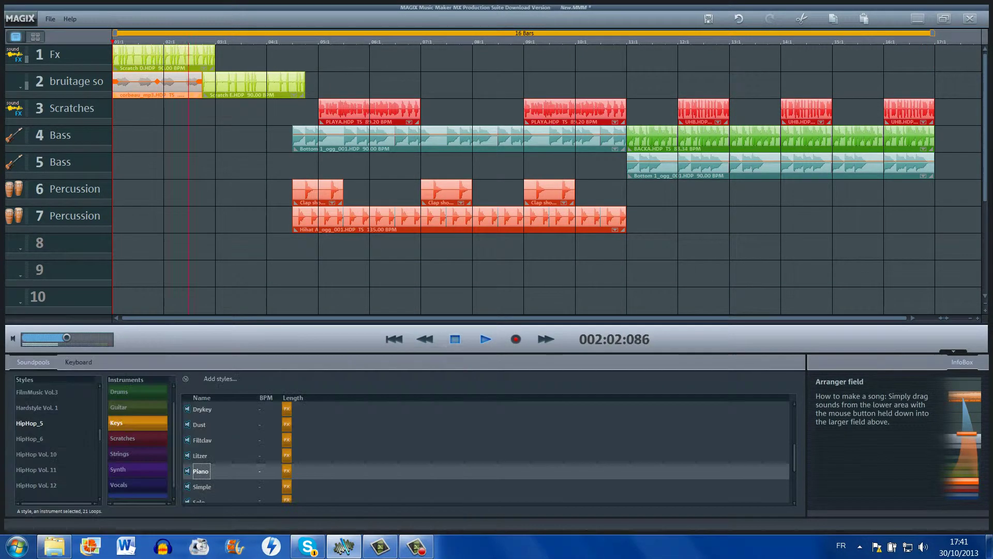
pyautogui.press('space')
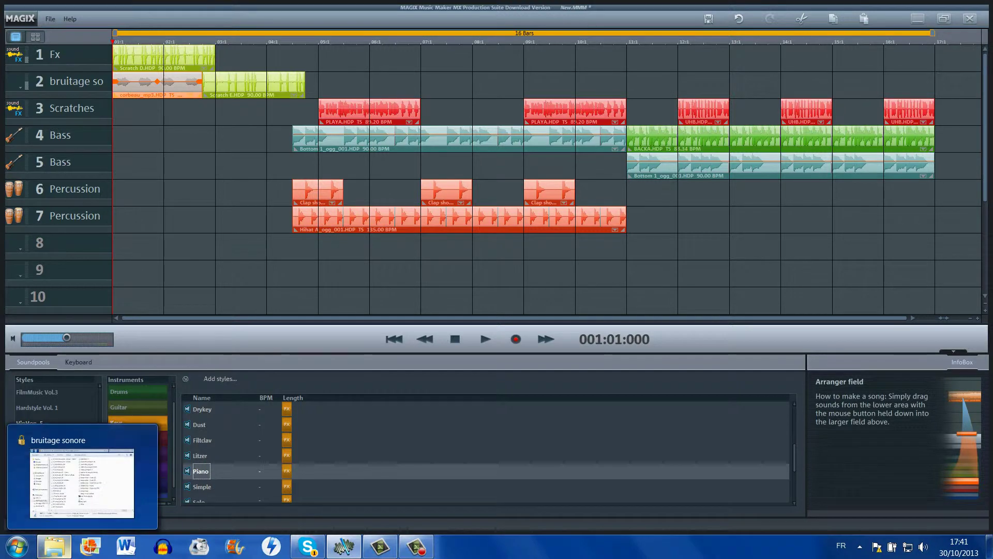
pyautogui.click(54, 547)
pyautogui.moveTo(207, 361); pyautogui.dragTo(565, 133)
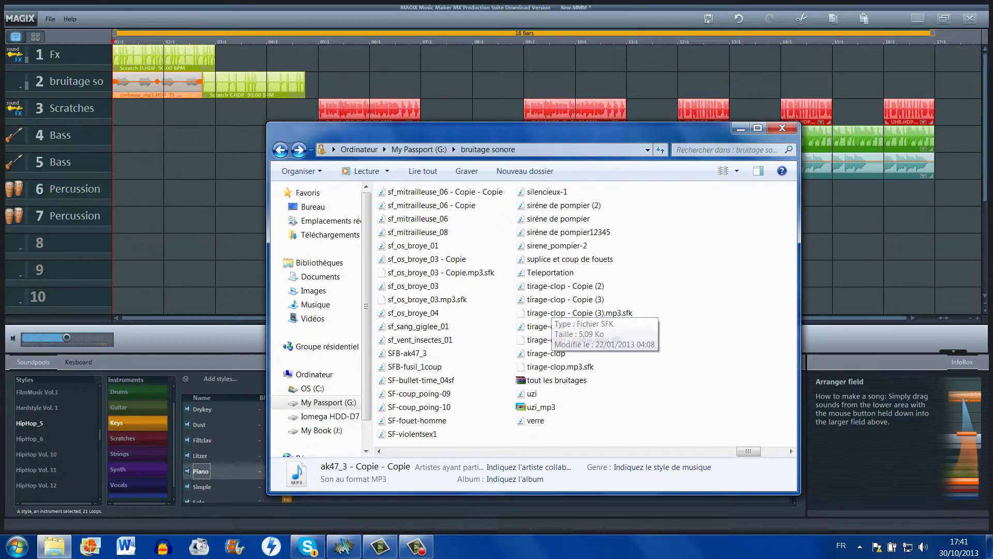
# Step: Find the "dérapage de voiture" sound in the folder and add it to track 7 near bar 2
pyautogui.scroll(5, 549, 323)
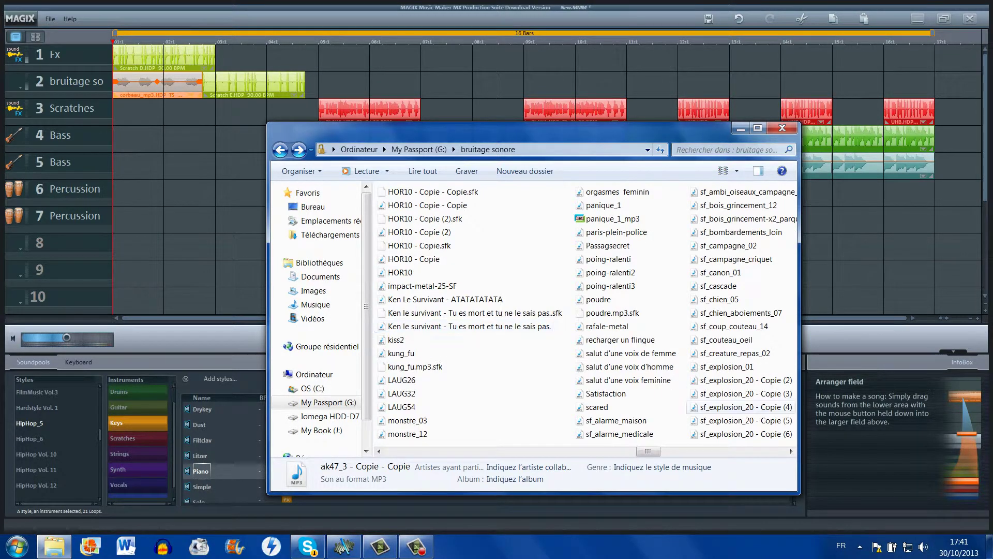
pyautogui.click(654, 407)
pyautogui.scroll(3, 548, 420)
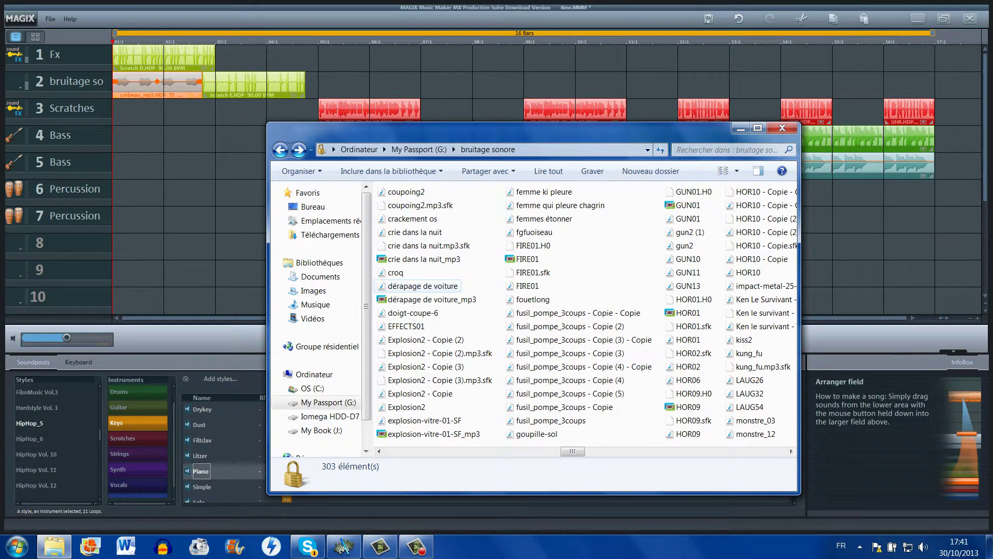
pyautogui.moveTo(422, 286); pyautogui.dragTo(171, 219)
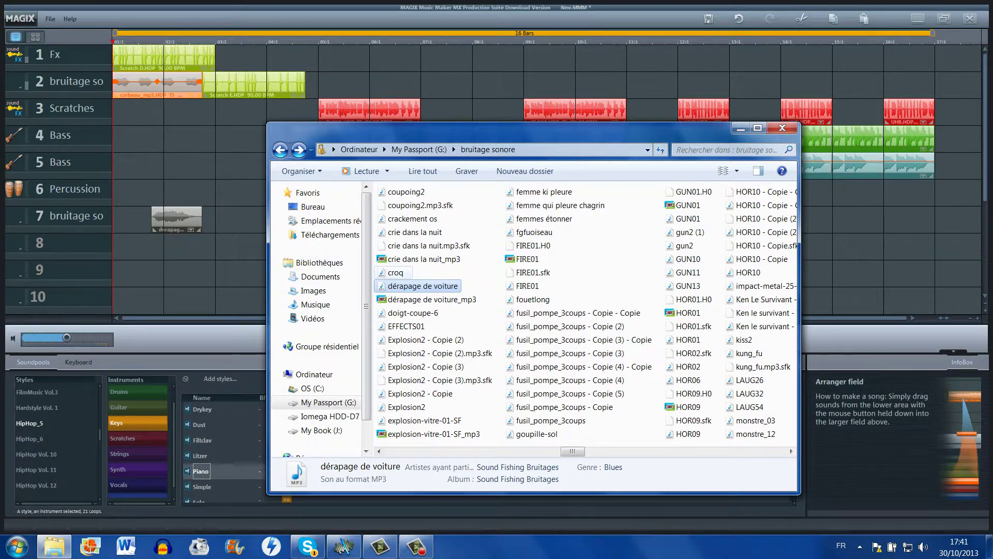
# Step: Find the sound "sf_mitrailleuse_04 - Copie - Copie (2)" and add it to track 9 near bar 1
pyautogui.scroll(2, 401, 273)
pyautogui.scroll(-10, 401, 272)
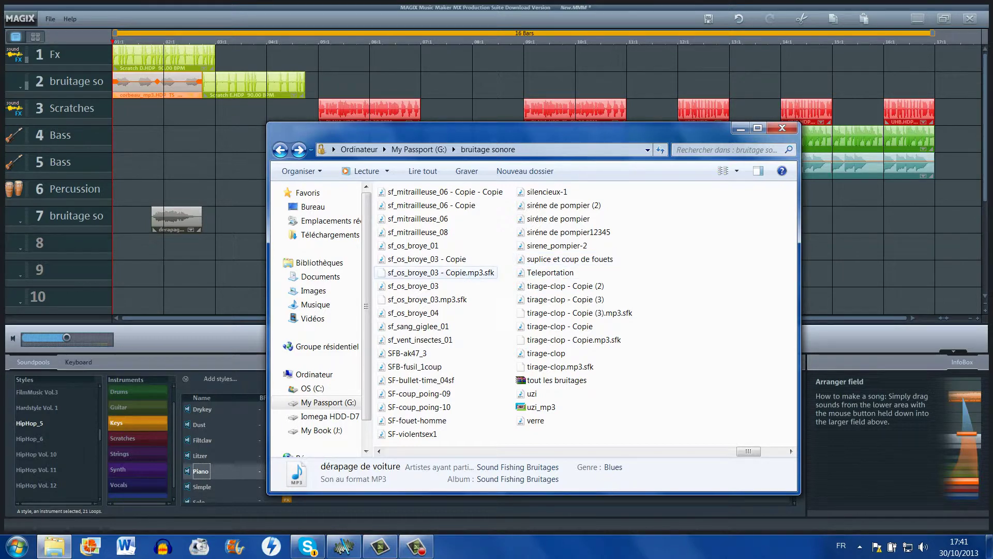
pyautogui.scroll(2, 401, 273)
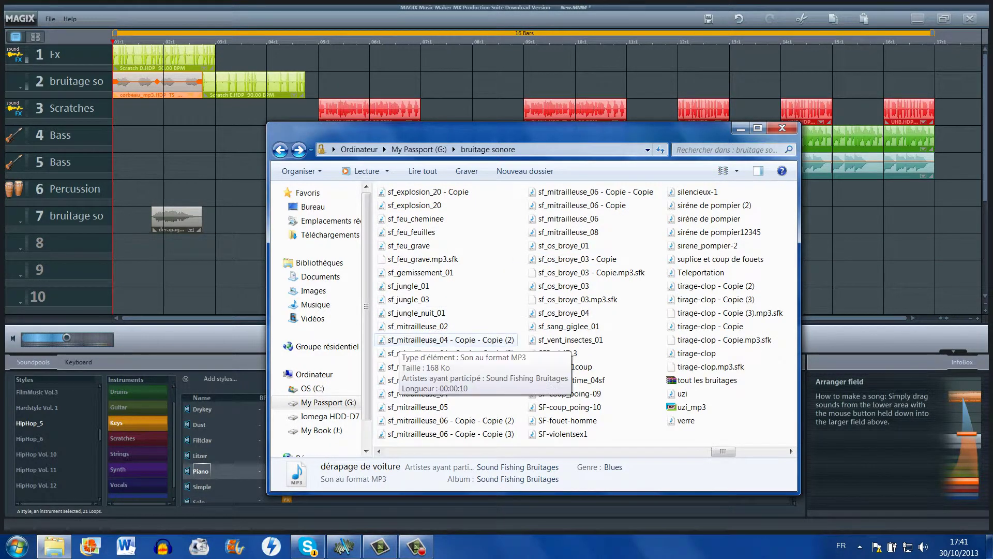
pyautogui.moveTo(414, 340); pyautogui.dragTo(124, 272)
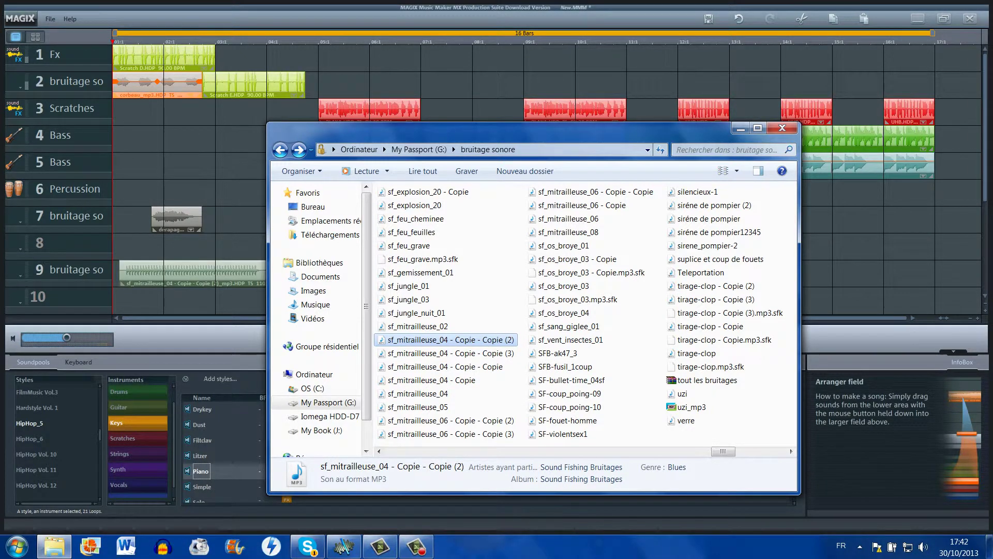
# Step: Minimize the folder and move the dérapage clip to bar 13 on track 1, with the mitrailleuse clip directly after it at bar 14
pyautogui.click(741, 127)
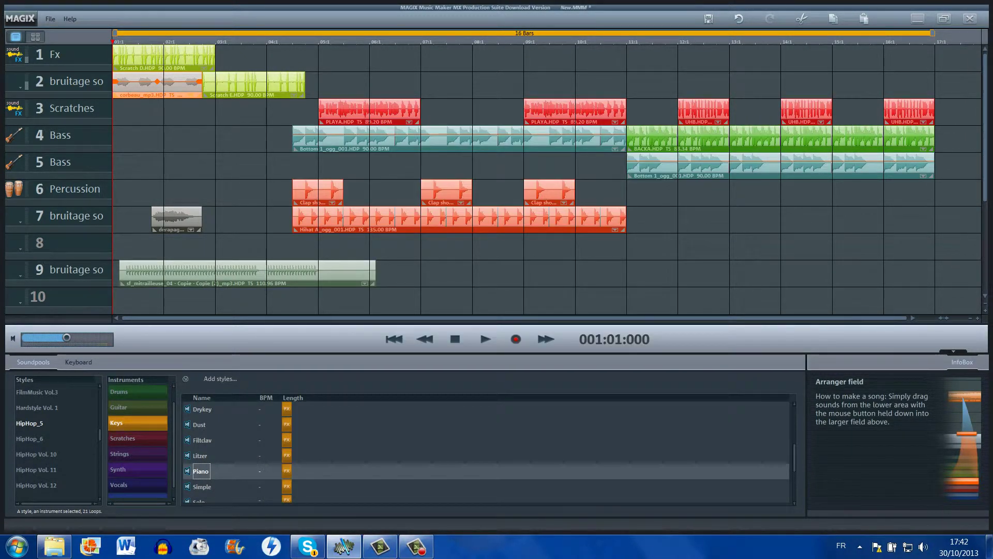
pyautogui.moveTo(176, 217); pyautogui.dragTo(755, 57)
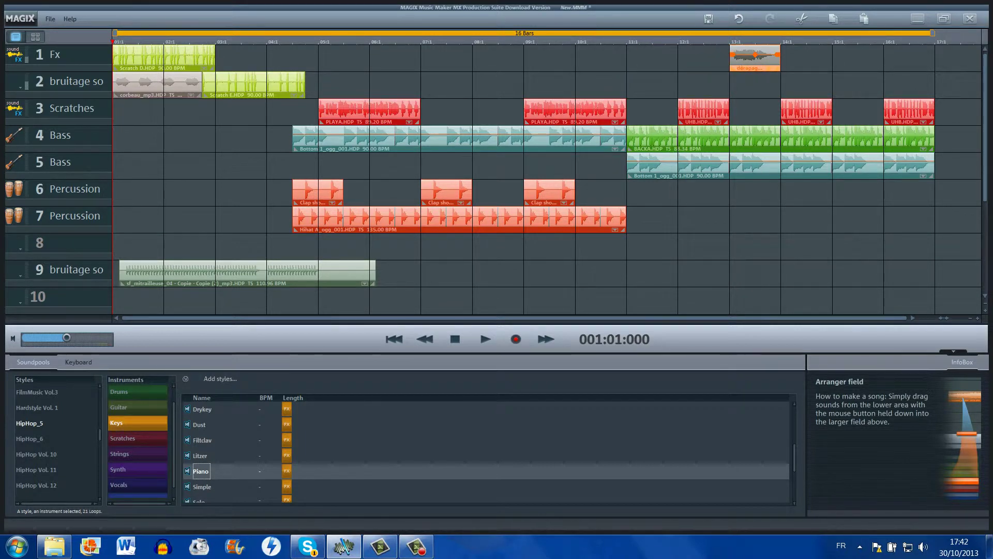
pyautogui.moveTo(212, 270); pyautogui.dragTo(874, 56)
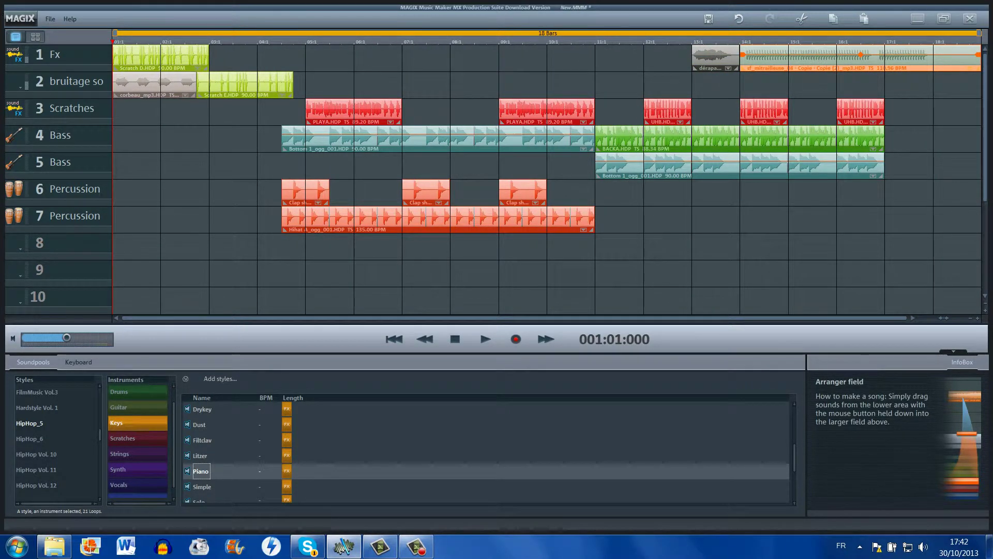
# Step: Extend the BACKA drum loop on track 4 through bar 18 and paste a copy of the last UHB scratch at bar 18 on track 3
pyautogui.moveTo(881, 137); pyautogui.dragTo(980, 137)
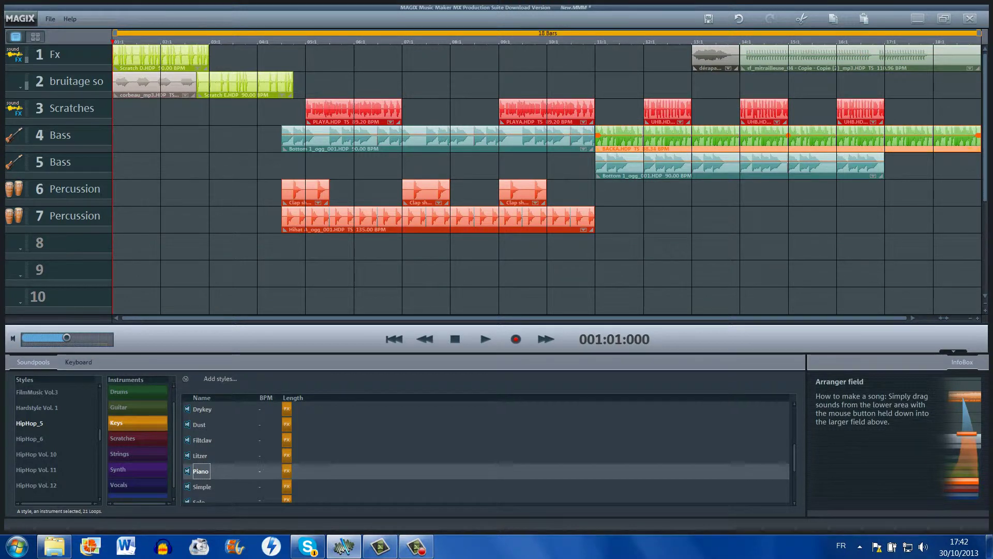
pyautogui.rightClick(872, 112)
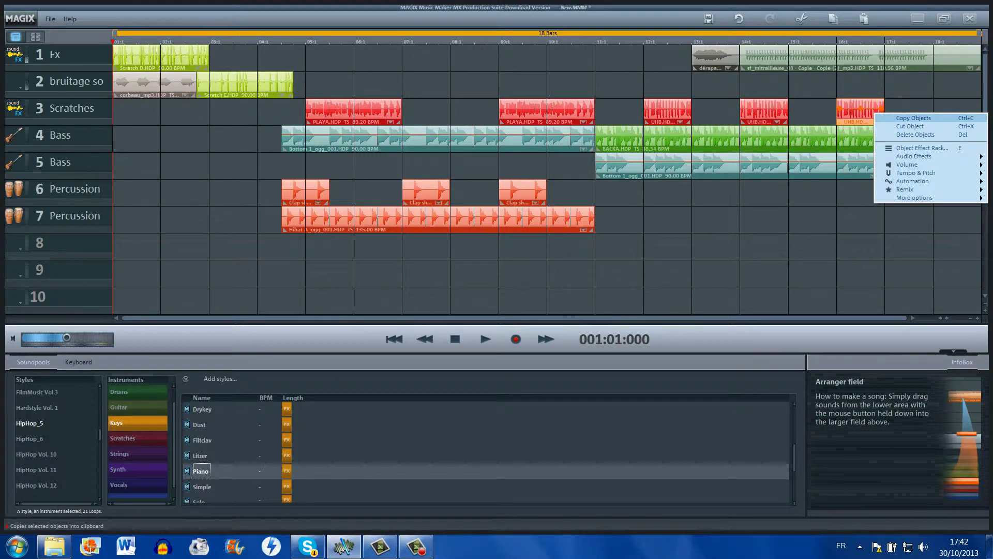
pyautogui.click(895, 118)
pyautogui.rightClick(897, 111)
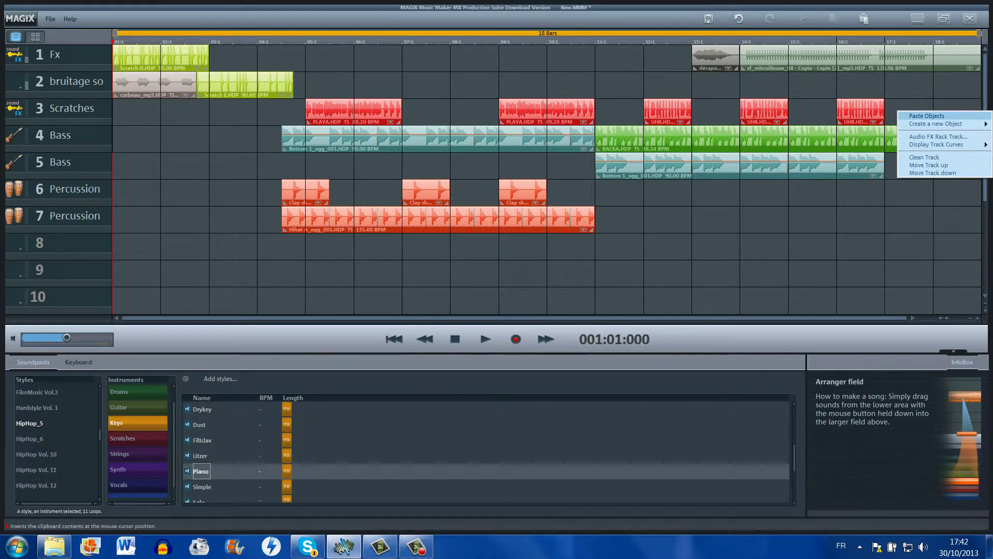
pyautogui.click(926, 116)
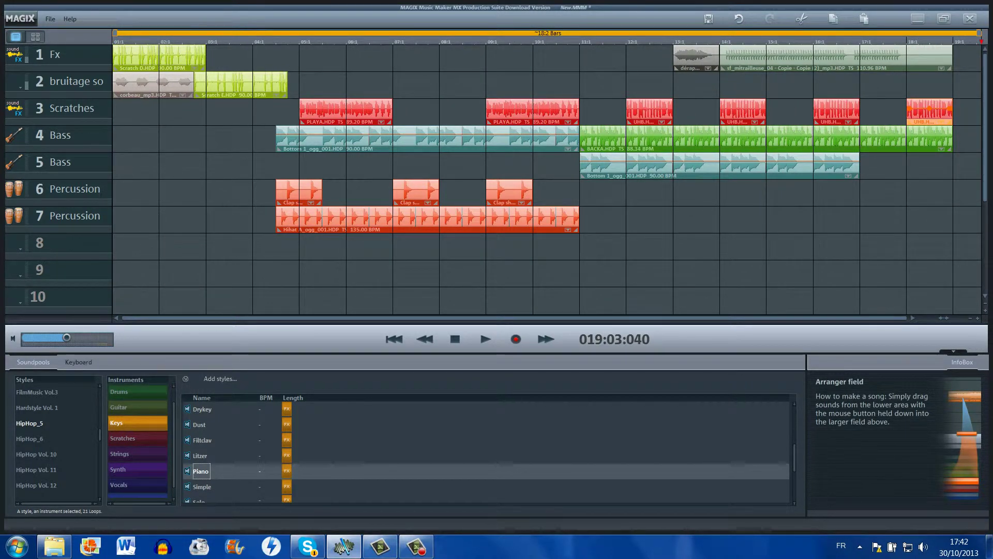
# Step: Play the arrangement from bar 12, delete the mitrailleuse clip from track 1 and stop the playback
pyautogui.press('space')
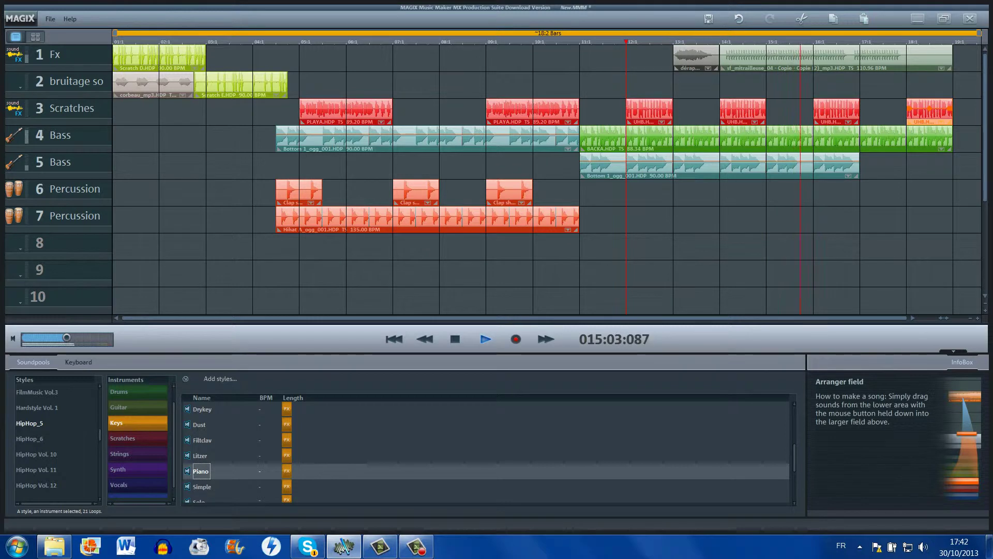
pyautogui.click(795, 52)
pyautogui.rightClick(795, 52)
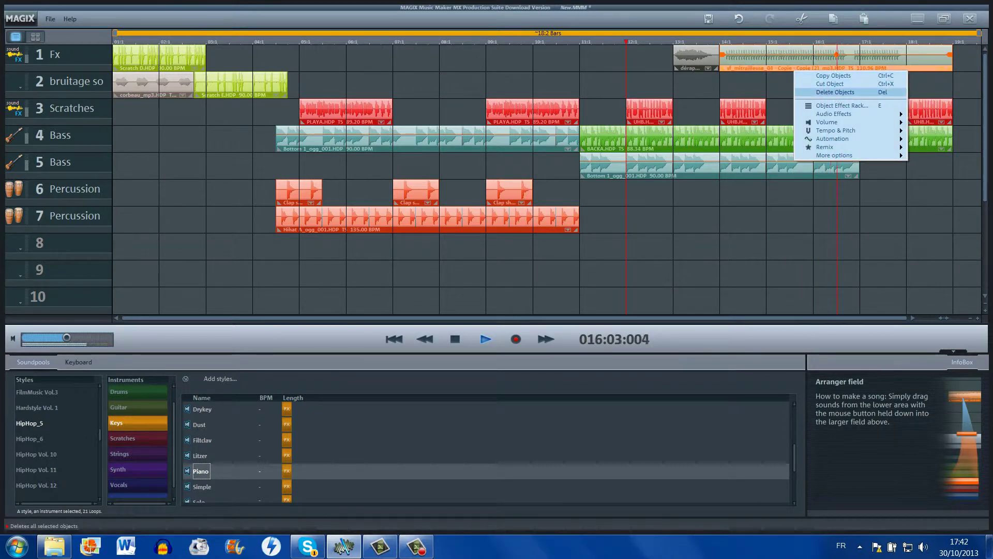
pyautogui.click(835, 92)
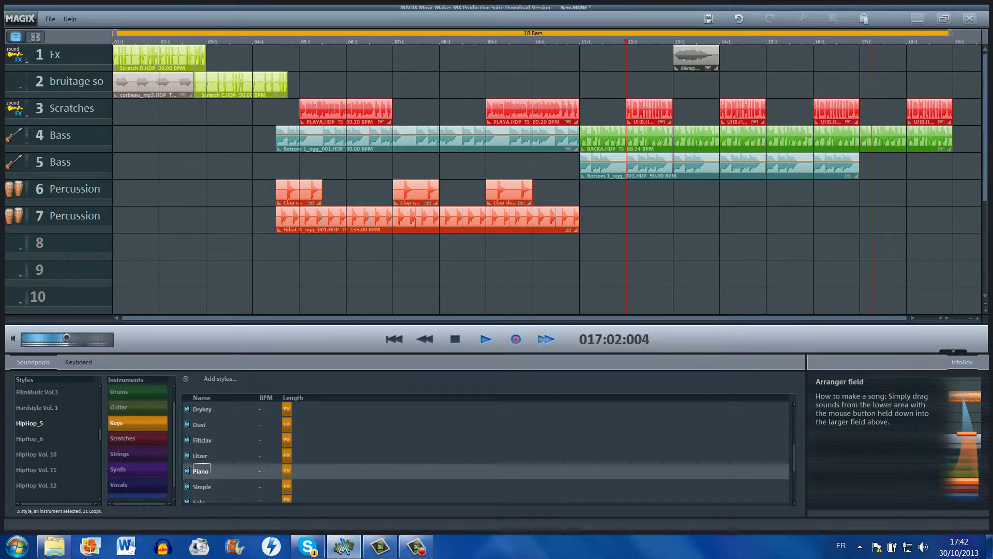
pyautogui.press('space')
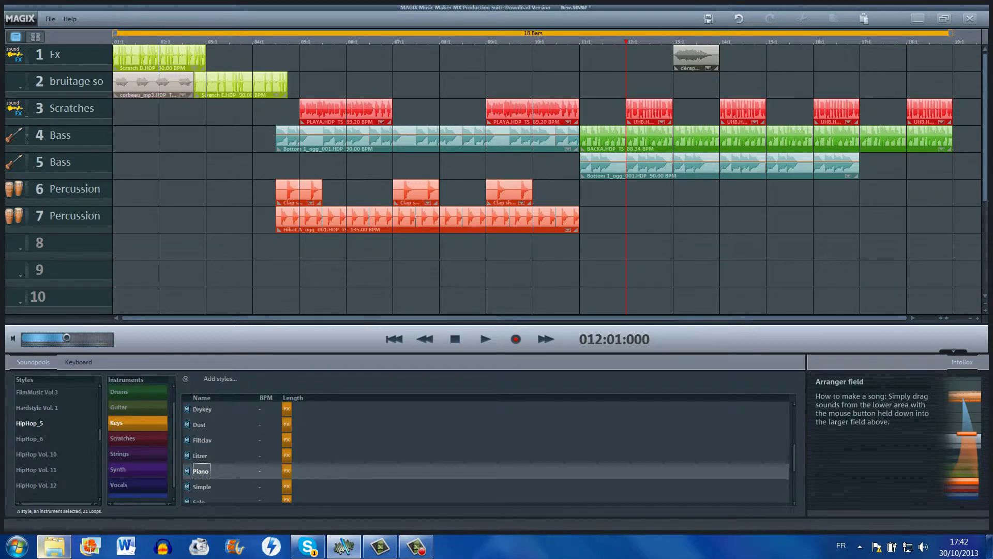
# Step: Preview "sf_mitrailleuse_06 - Copie - Copie (3)" from the sound effects folder and add it to track 1 at bar 14
pyautogui.moveTo(53, 545)
pyautogui.click(82, 483)
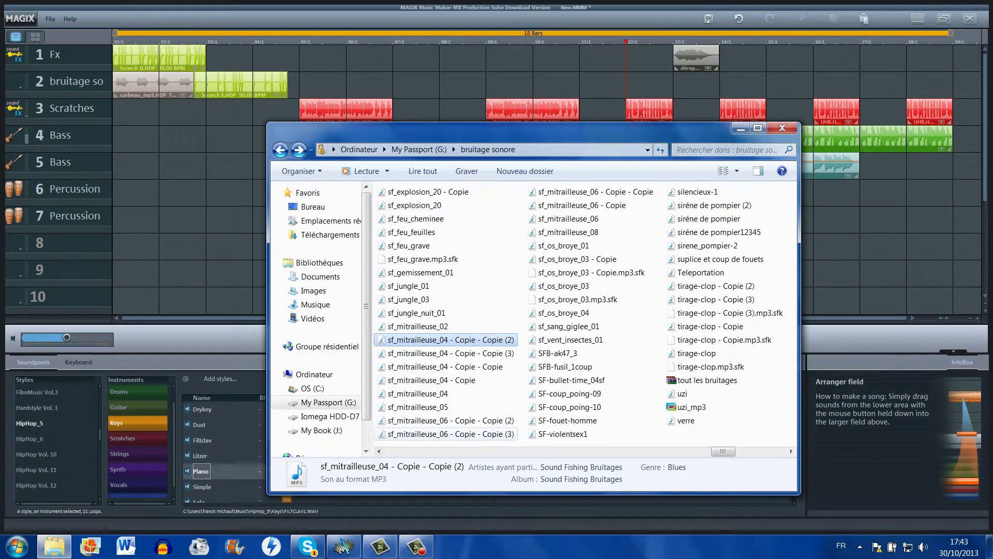
pyautogui.click(416, 433)
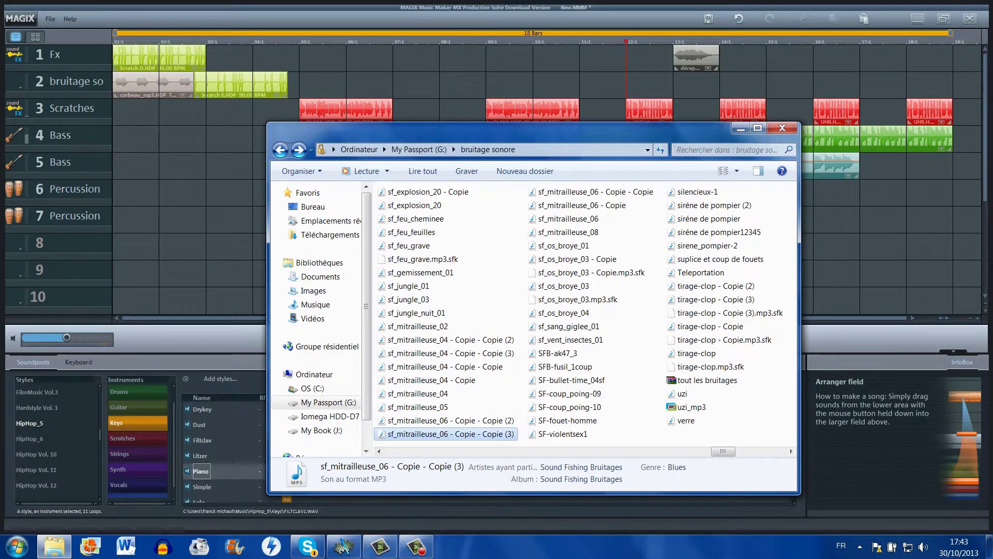
pyautogui.rightClick(417, 434)
pyautogui.click(449, 193)
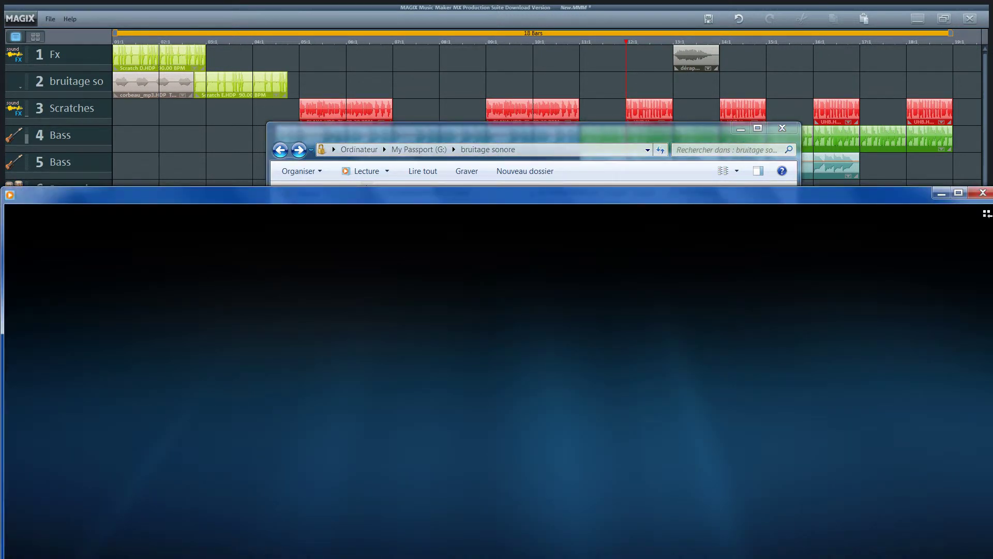
pyautogui.click(982, 193)
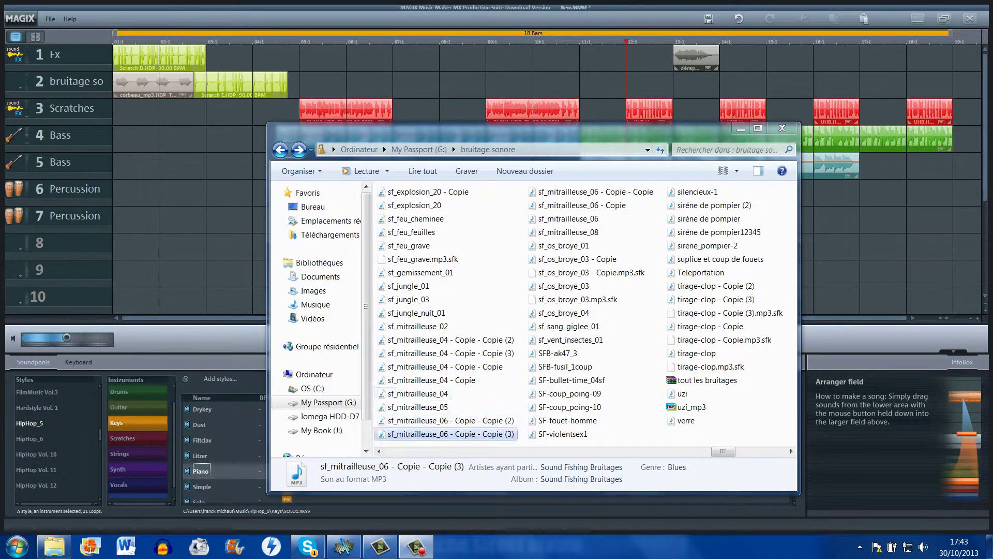
pyautogui.moveTo(451, 433); pyautogui.dragTo(765, 58)
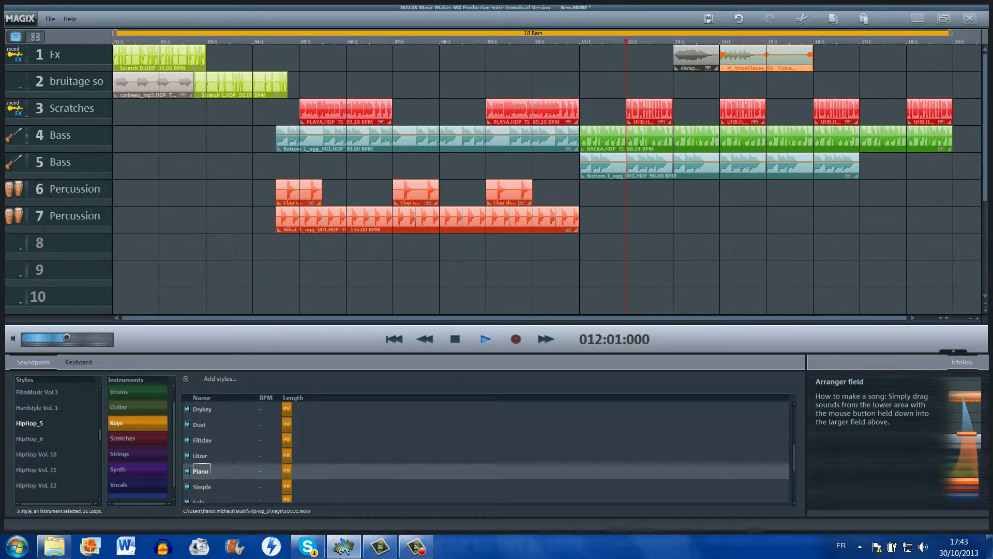
# Step: Play from bar 12, move the new mitrailleuse clip to bar 19 on track 4, shorten it to one bar and stop the playback
pyautogui.click(486, 339)
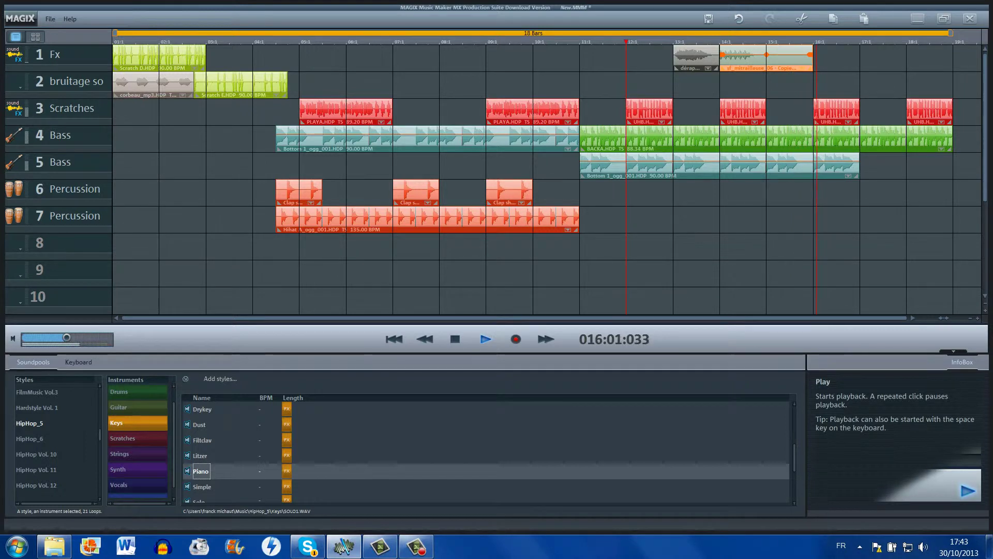
pyautogui.moveTo(750, 60); pyautogui.dragTo(971, 85)
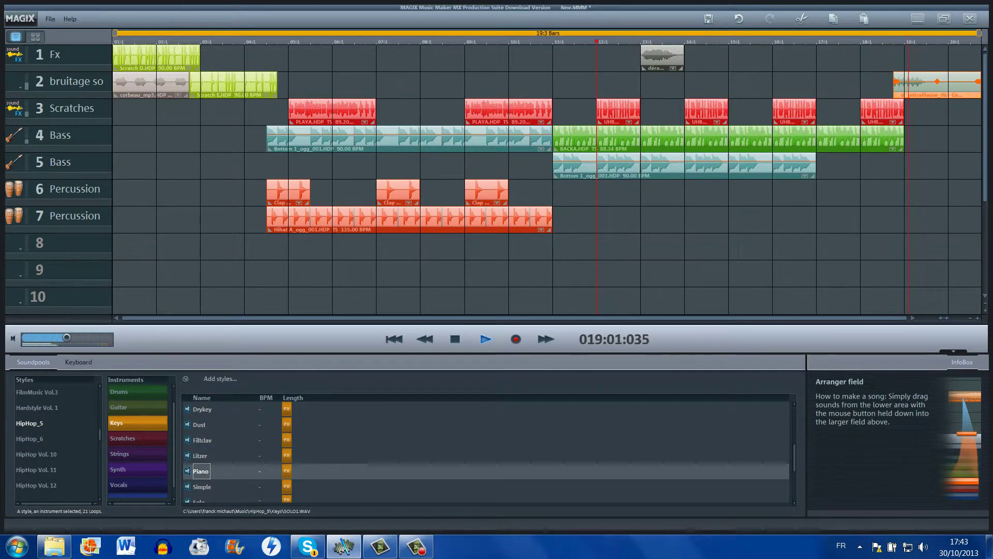
pyautogui.moveTo(987, 85); pyautogui.dragTo(987, 139)
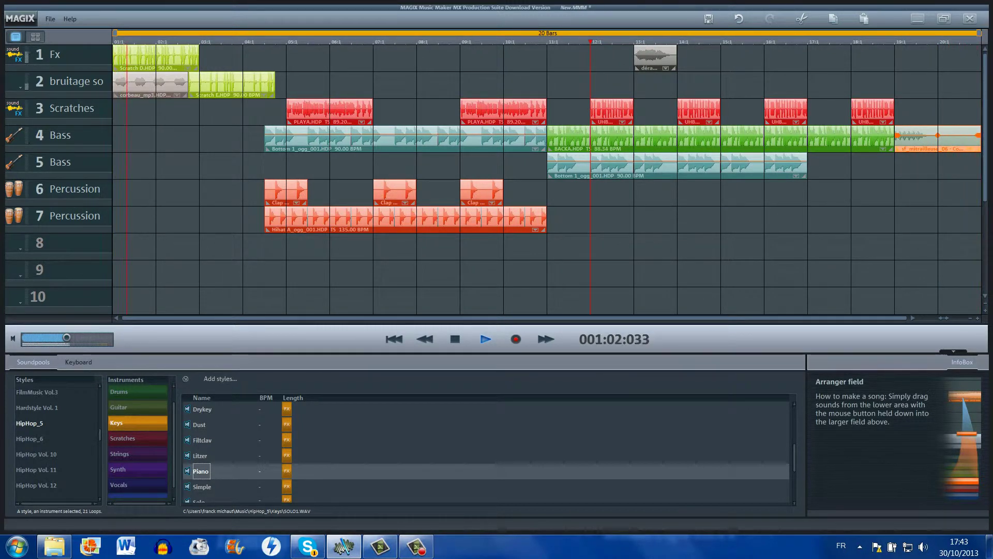
pyautogui.moveTo(980, 148); pyautogui.dragTo(941, 148)
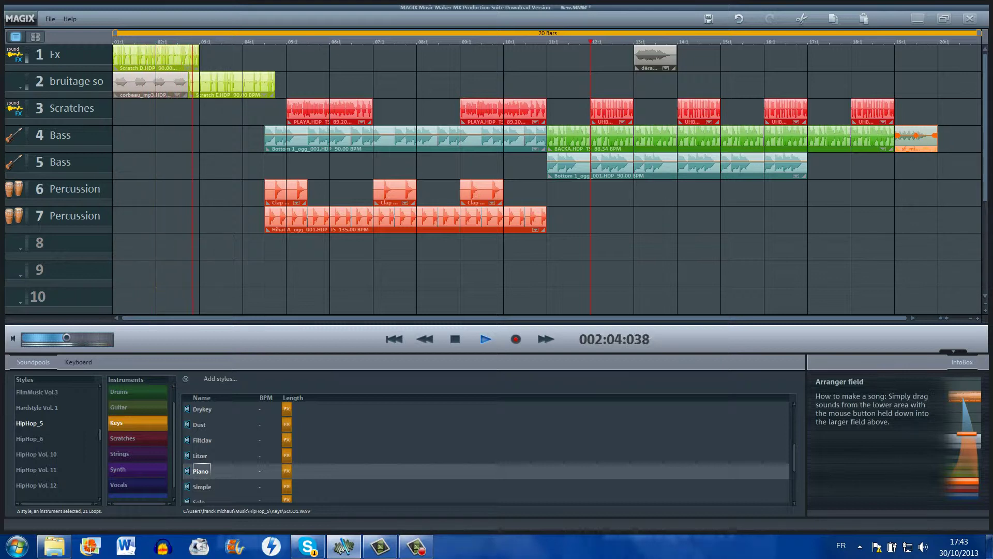
pyautogui.press('space')
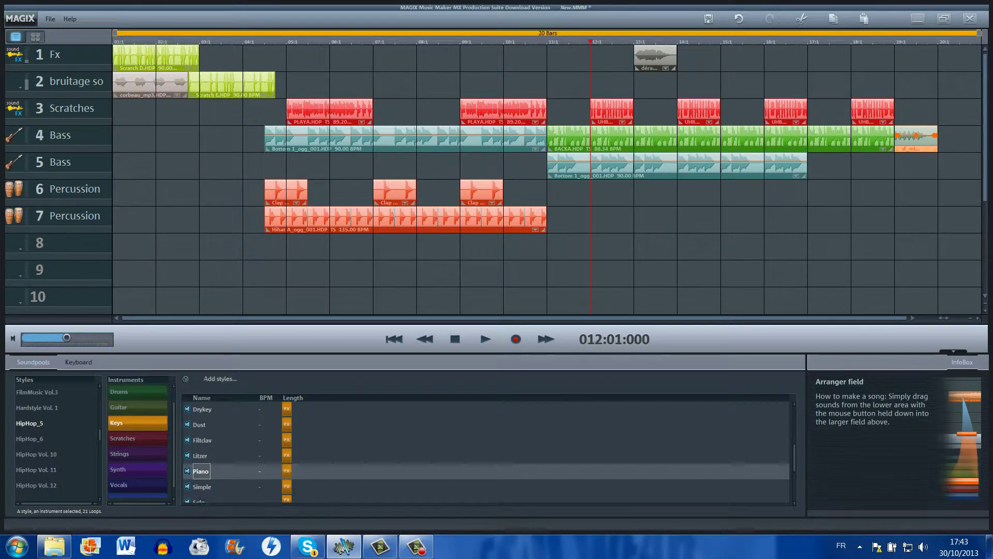
# Step: Preview the Bassd loop from the HipHop_5 scratches and place it on track 4 at bar 20
pyautogui.scroll(1, 138, 440)
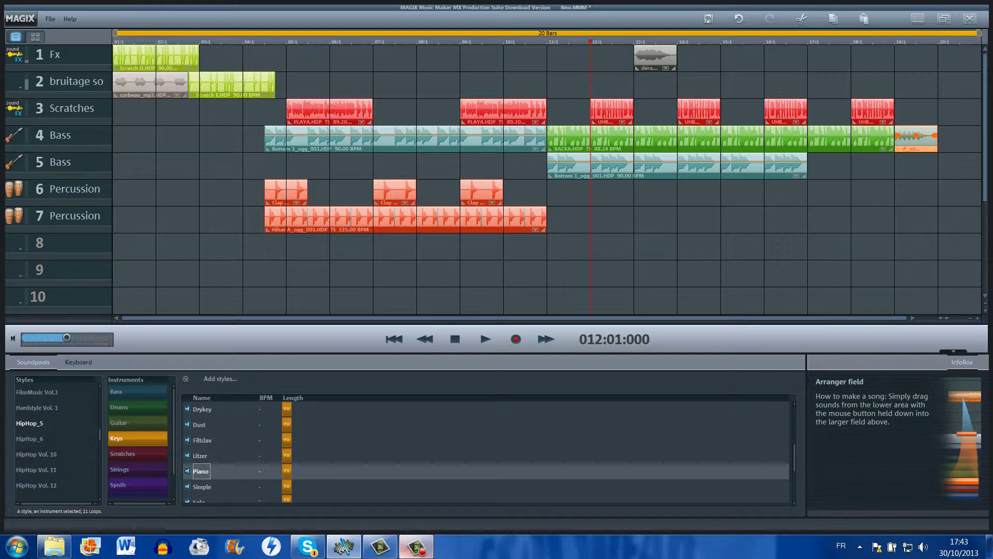
pyautogui.click(416, 547)
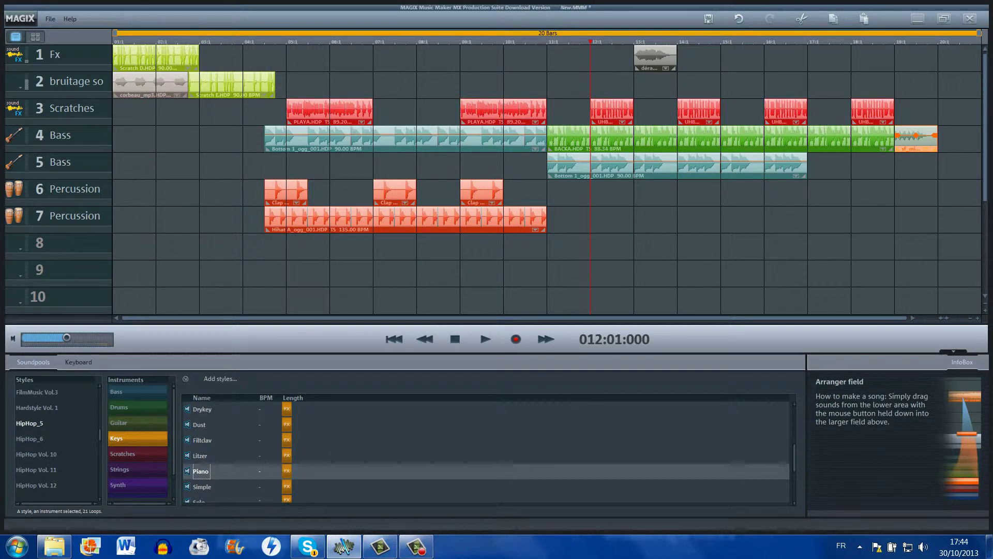
pyautogui.click(137, 453)
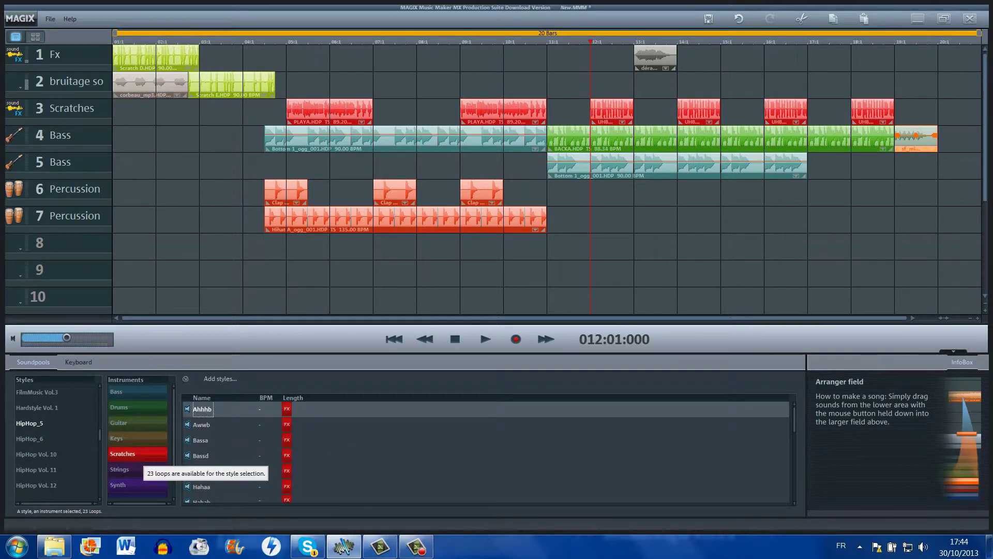
pyautogui.click(200, 455)
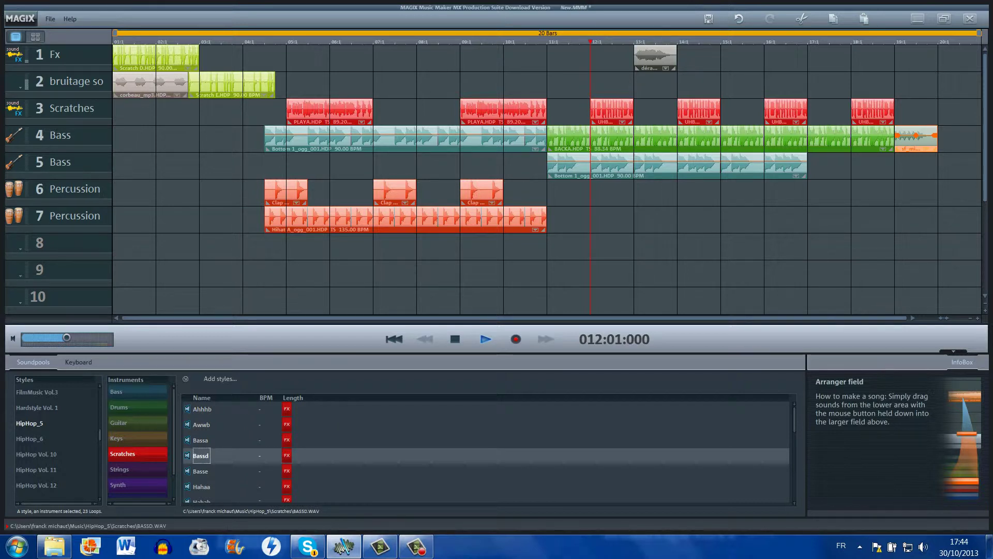
pyautogui.moveTo(201, 455); pyautogui.dragTo(960, 138)
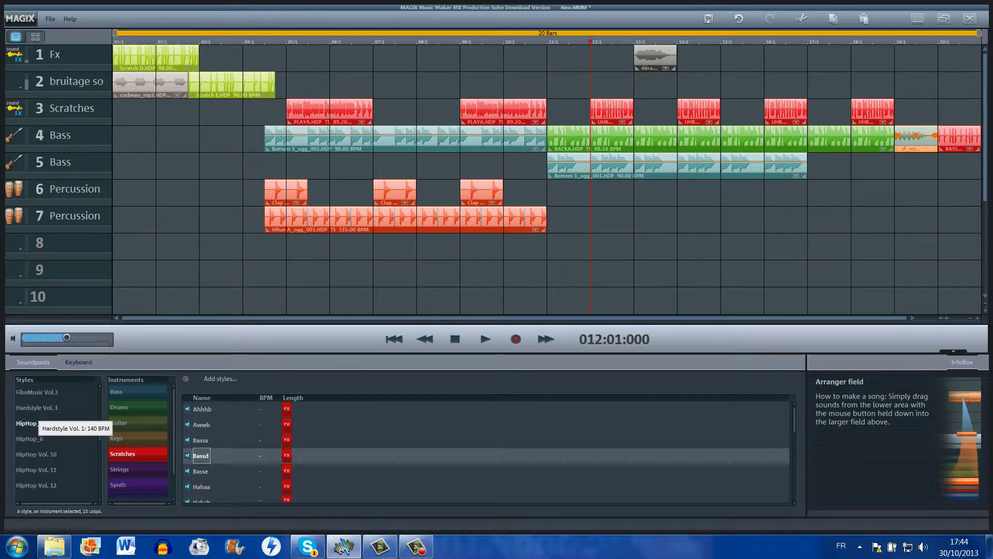
# Step: Preview several HipHop_5 drum loops and place Rimshotc on track 5 starting at bar 19
pyautogui.click(34, 438)
pyautogui.click(32, 424)
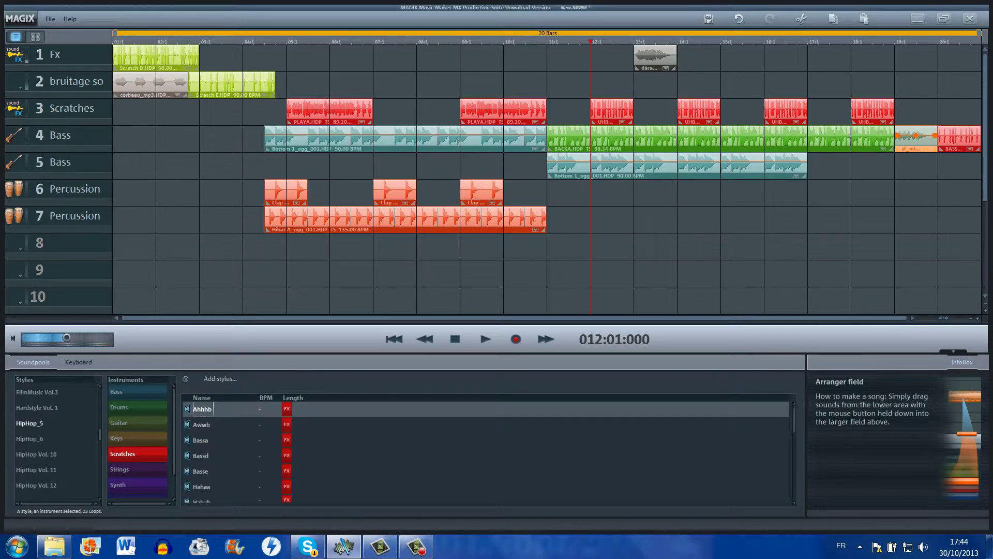
pyautogui.click(119, 407)
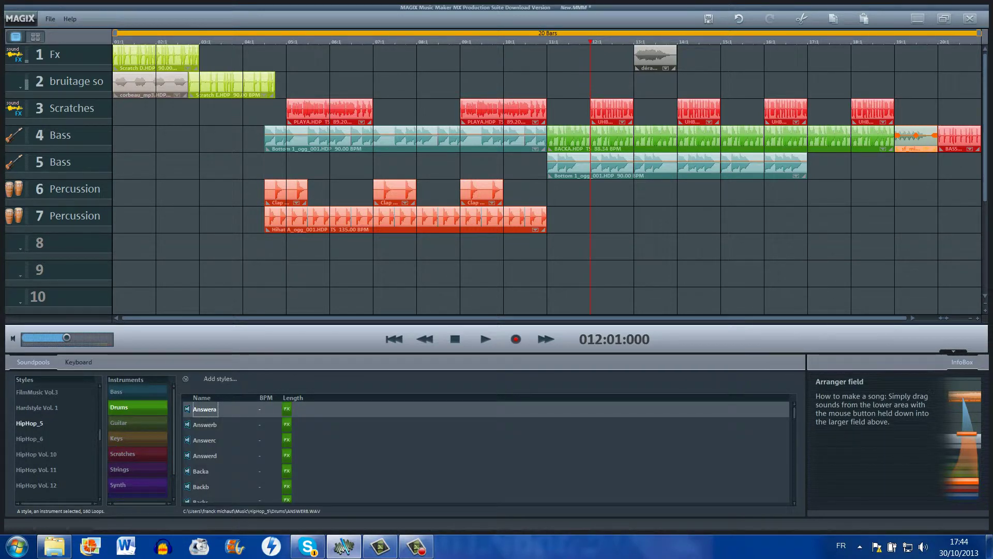
pyautogui.click(204, 440)
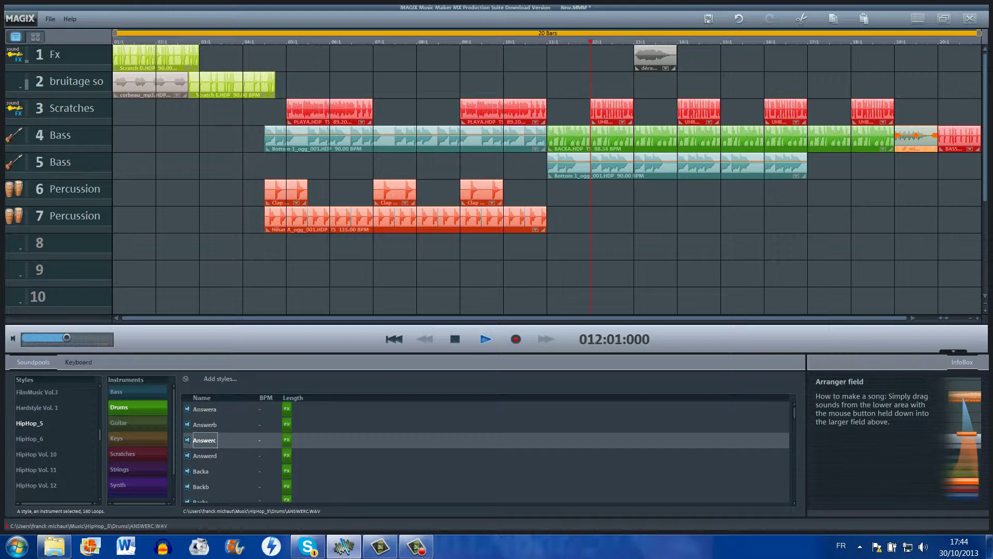
pyautogui.click(205, 425)
pyautogui.click(204, 408)
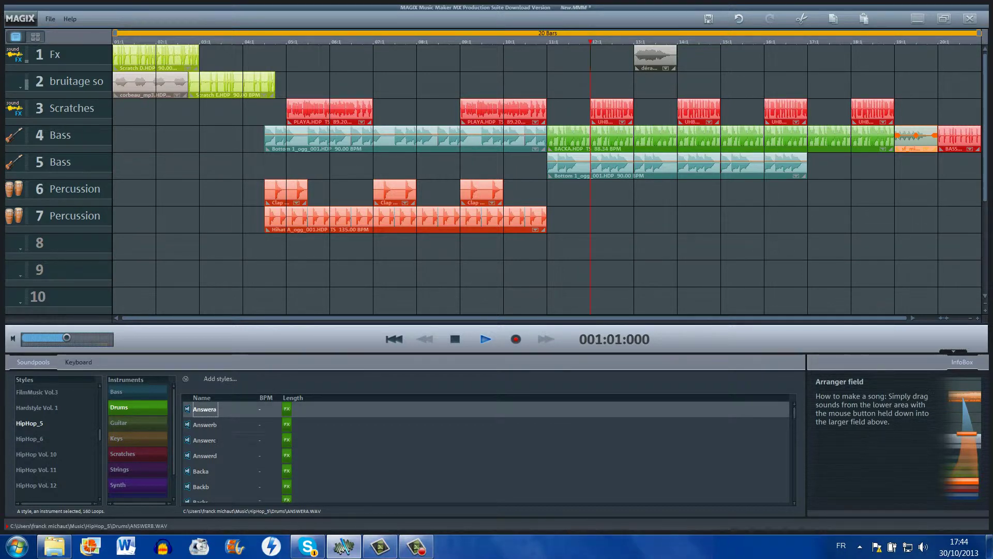
pyautogui.scroll(-5, 204, 409)
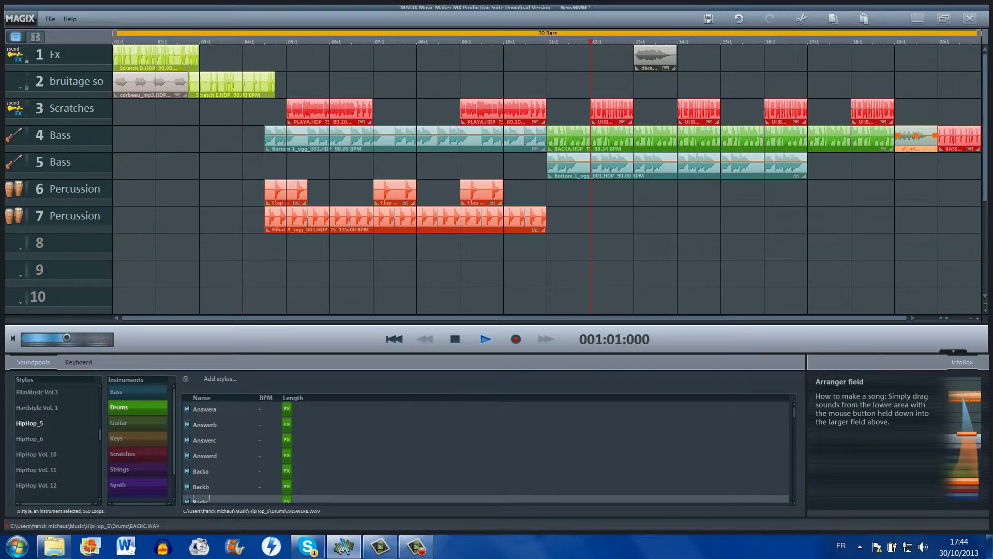
pyautogui.scroll(-15, 486, 451)
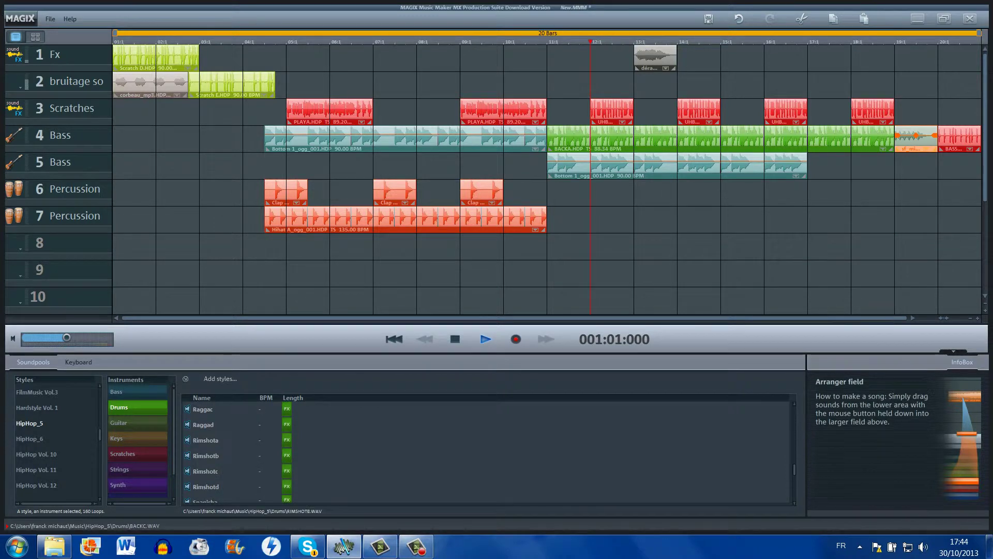
pyautogui.click(205, 471)
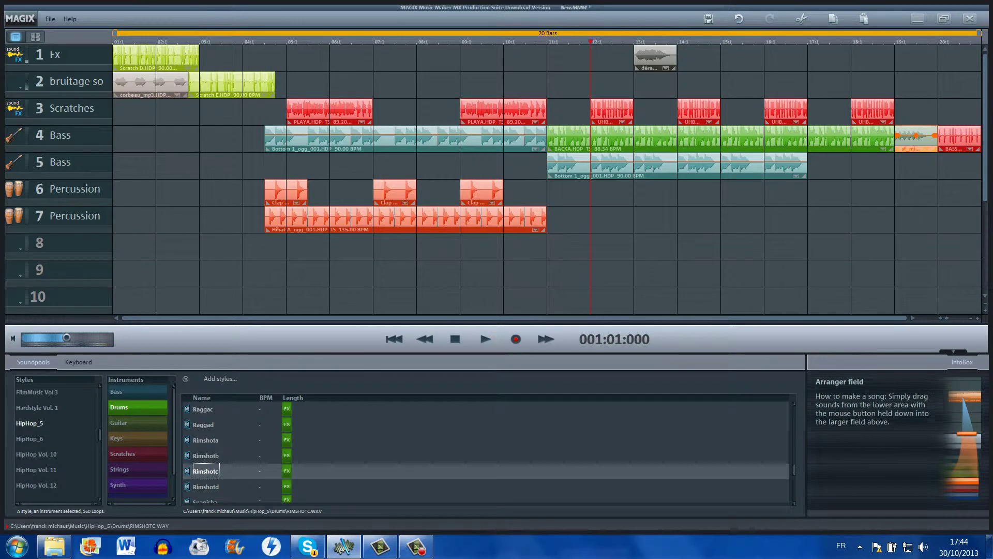
pyautogui.moveTo(206, 470)
pyautogui.mouseDown()
pyautogui.moveTo(673, 300)
pyautogui.moveTo(721, 220)
pyautogui.moveTo(939, 138)
pyautogui.moveTo(928, 166)
pyautogui.moveTo(980, 166)
pyautogui.moveTo(861, 166)
pyautogui.moveTo(959, 175)
pyautogui.mouseUp()
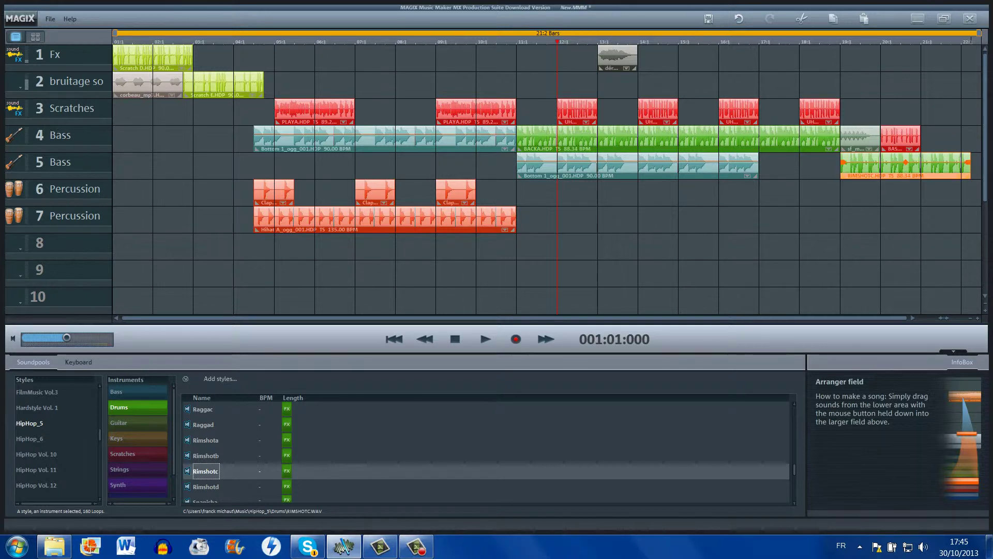
pyautogui.click(958, 191)
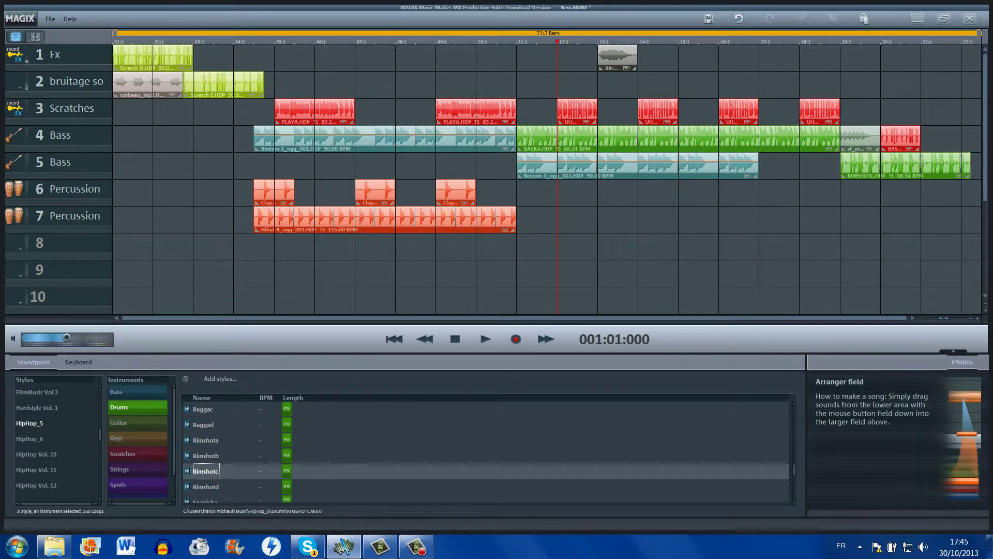
pyautogui.click(978, 318)
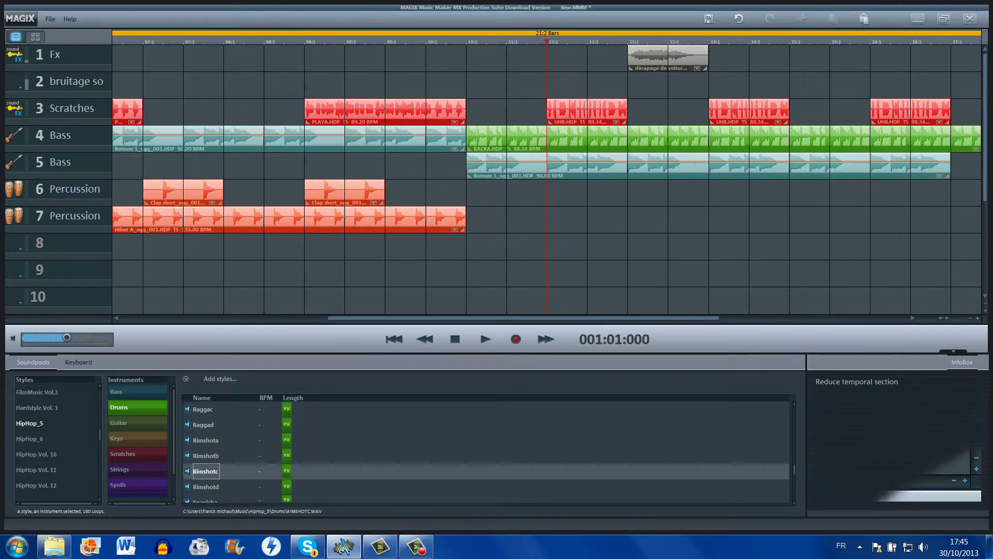
pyautogui.click(970, 318)
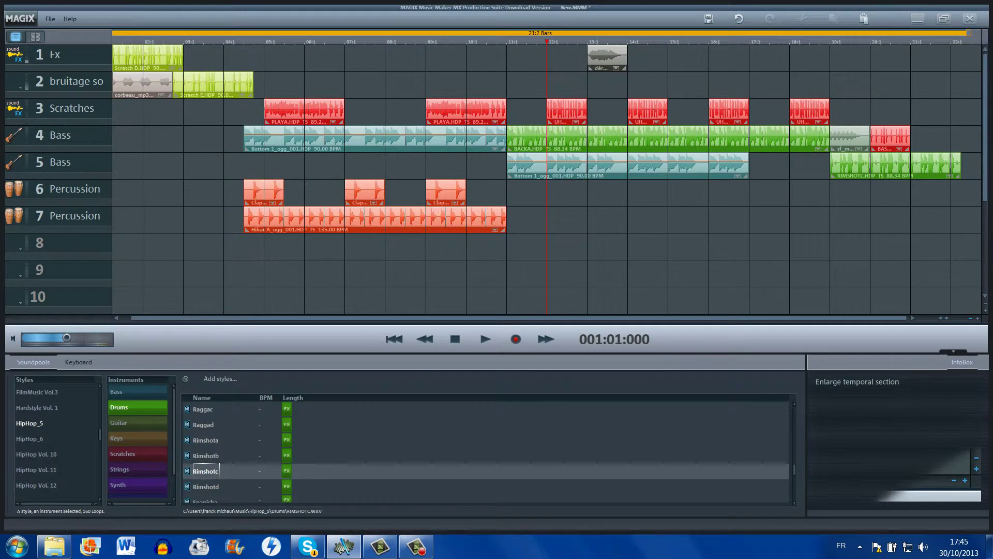
pyautogui.click(971, 318)
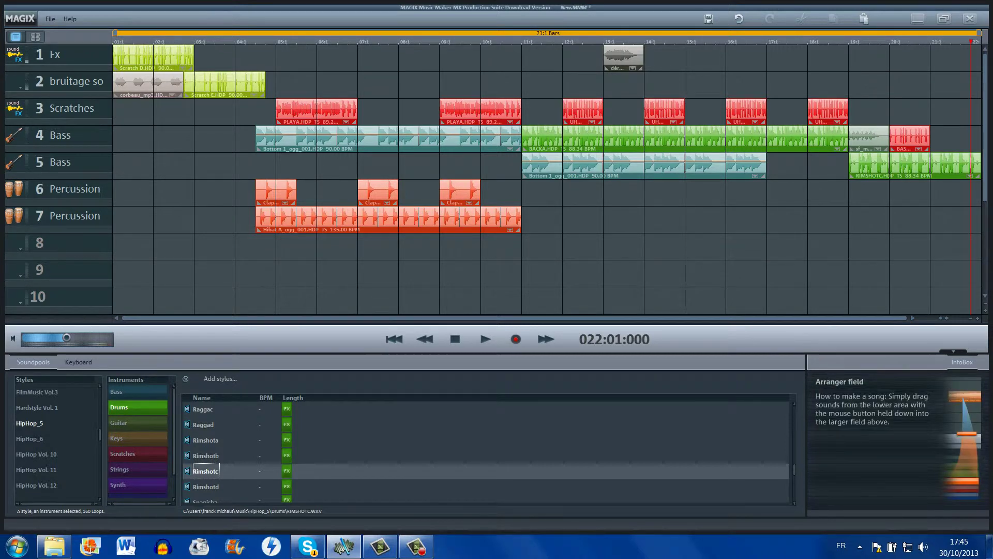
# Step: Play the arrangement from bar 18:3, move the Bassd clip to track 5 at bar 17 and stop the playback
pyautogui.click(828, 33)
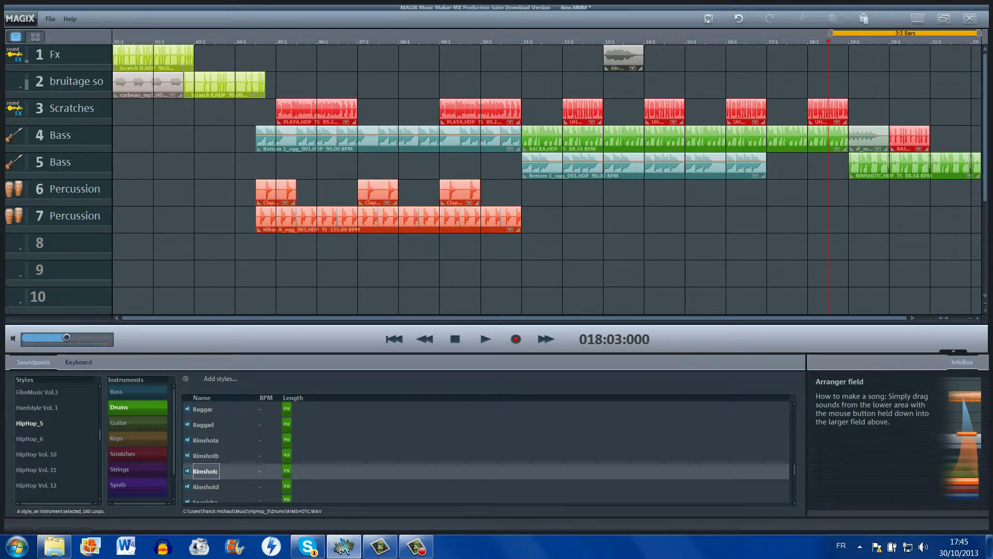
pyautogui.press('space')
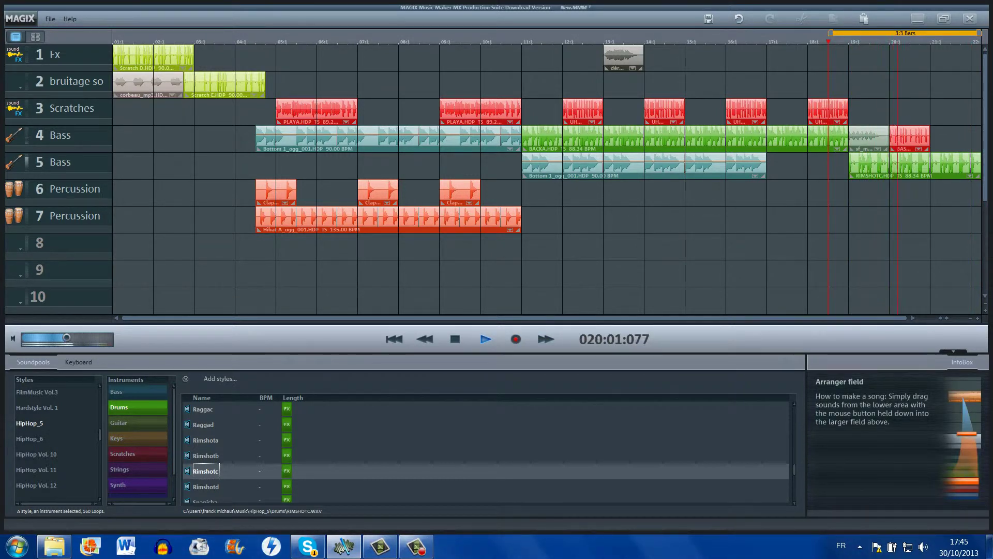
pyautogui.moveTo(909, 138); pyautogui.dragTo(787, 164)
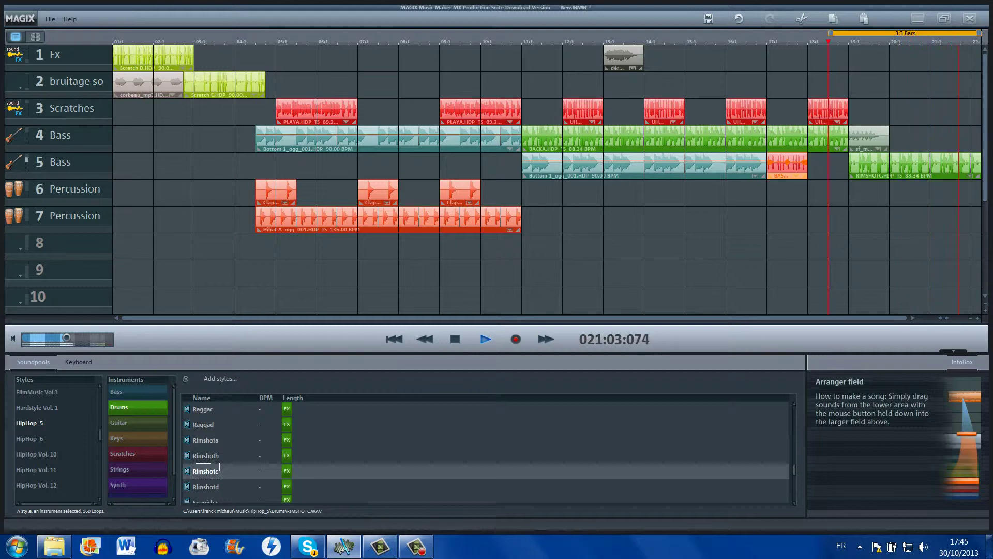
pyautogui.moveTo(967, 220); pyautogui.dragTo(956, 171)
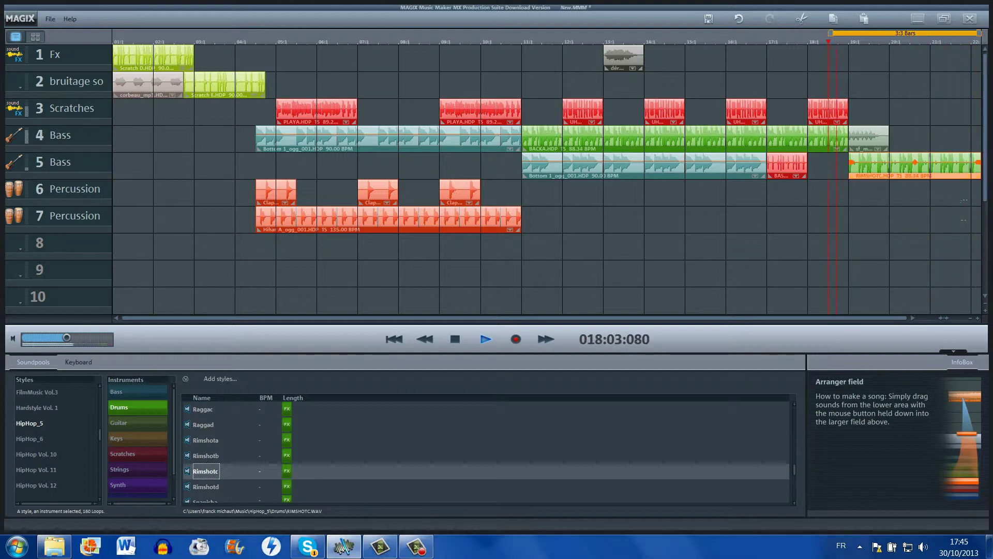
pyautogui.click(907, 203)
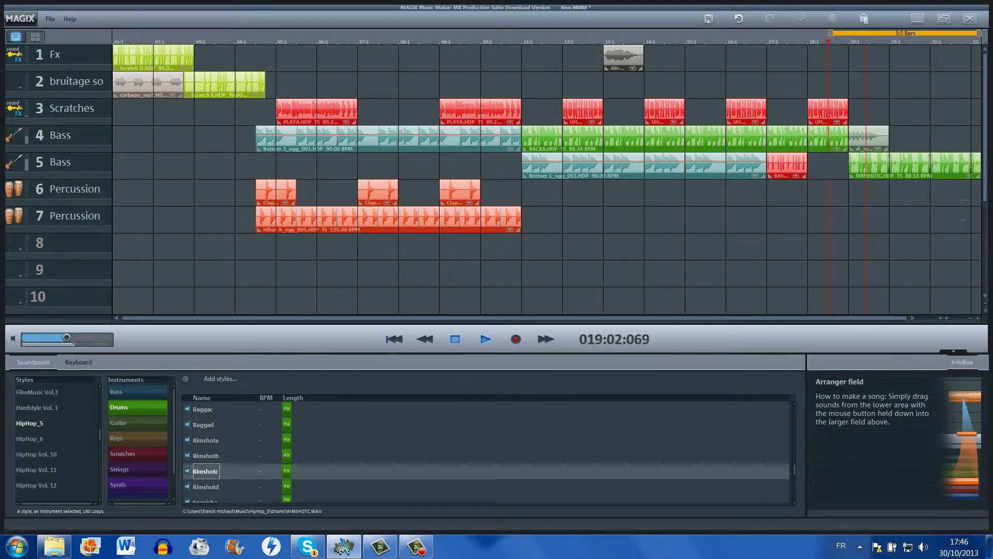
pyautogui.press('space')
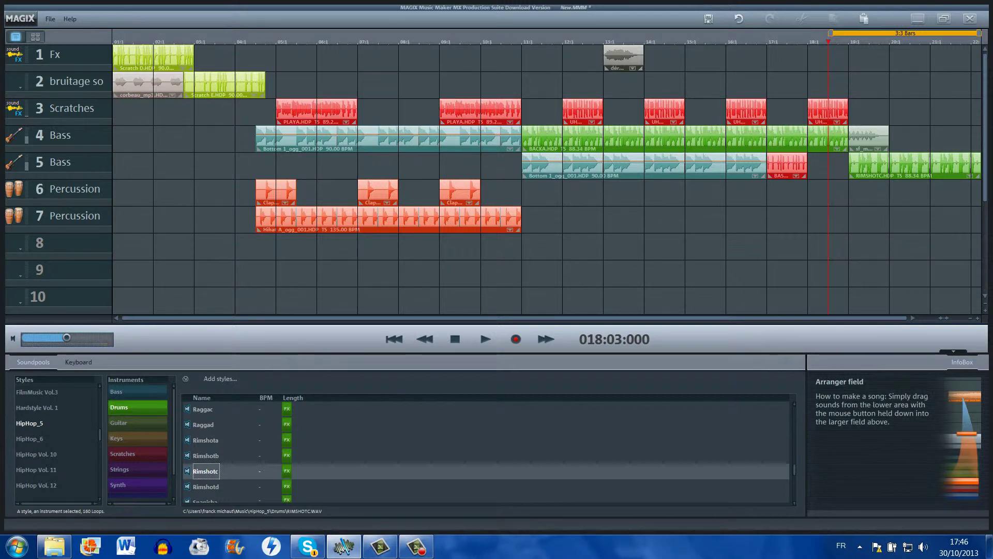
# Step: Browse the HipHop_6 drum loops and preview the Octave, Marimba and Bellz mallet loops of HipHop Vol.7
pyautogui.scroll(3, 207, 439)
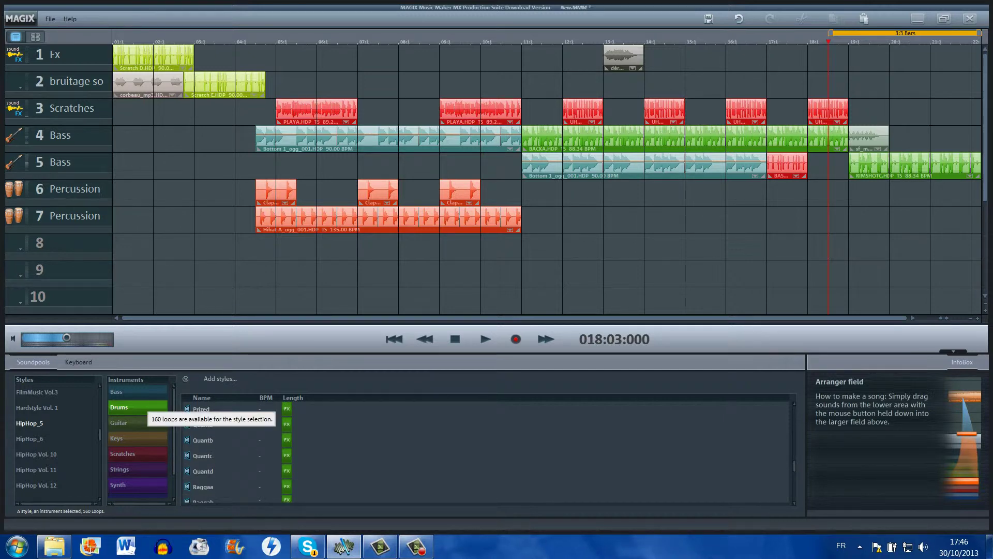
pyautogui.scroll(-2, 130, 437)
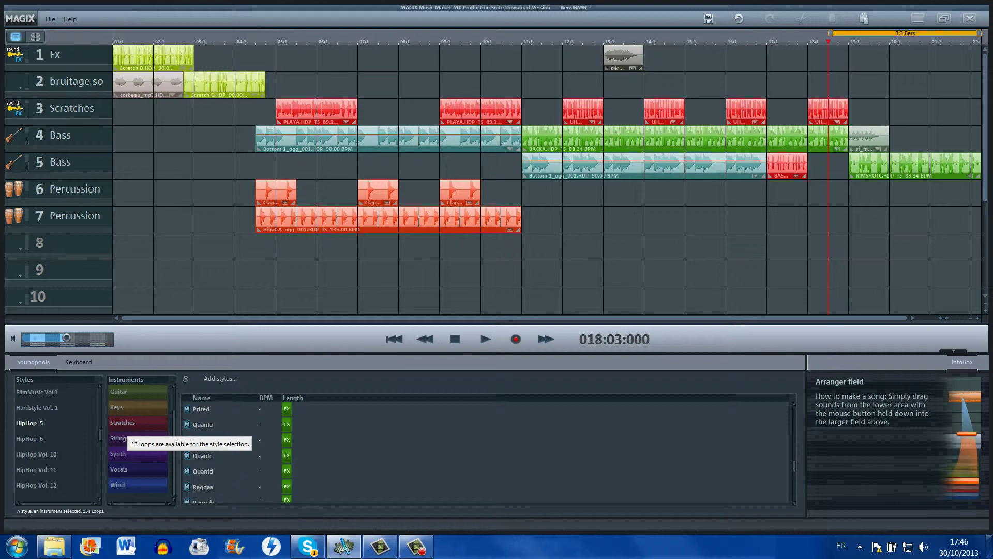
pyautogui.click(62, 438)
pyautogui.click(130, 407)
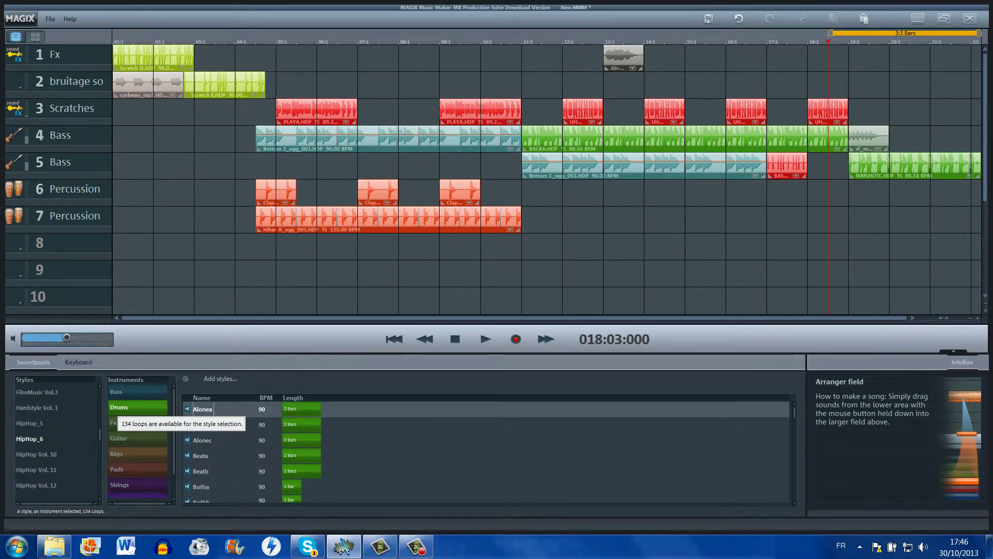
pyautogui.scroll(-7, 57, 445)
pyautogui.click(41, 454)
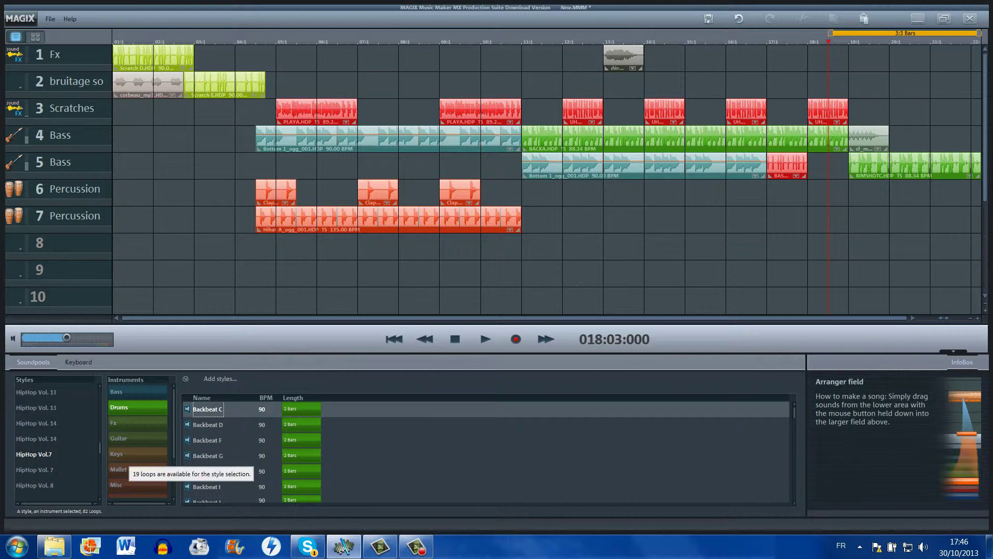
pyautogui.click(127, 469)
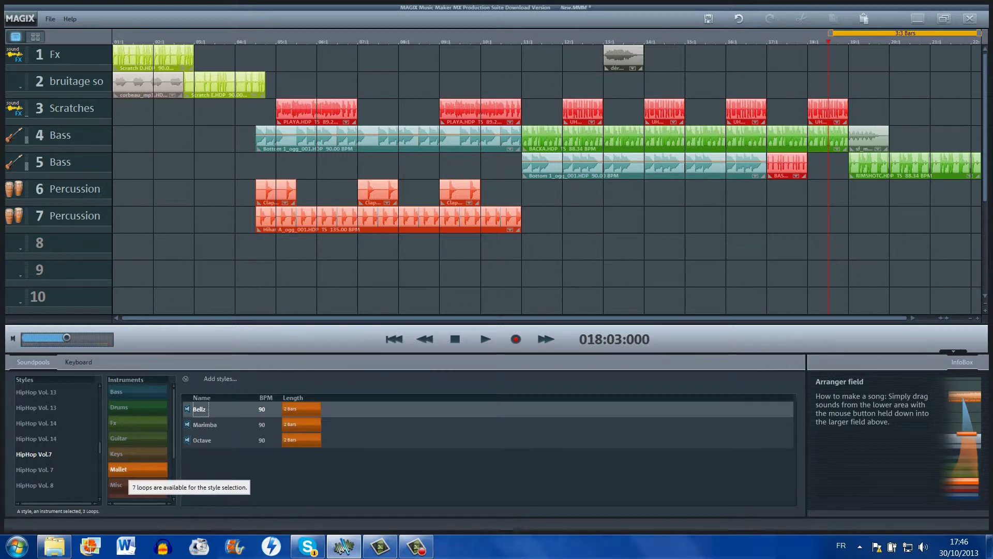
pyautogui.click(202, 440)
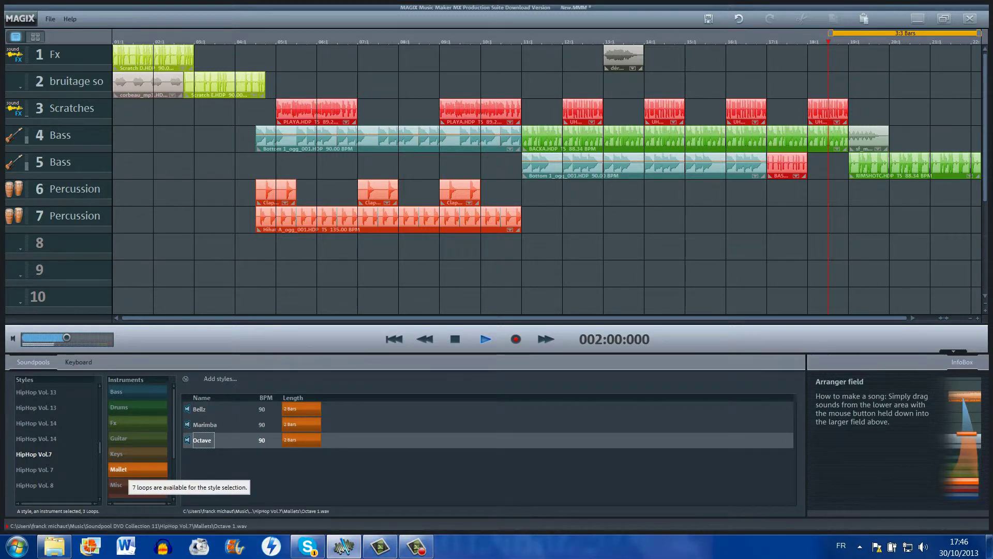
pyautogui.press('Up')
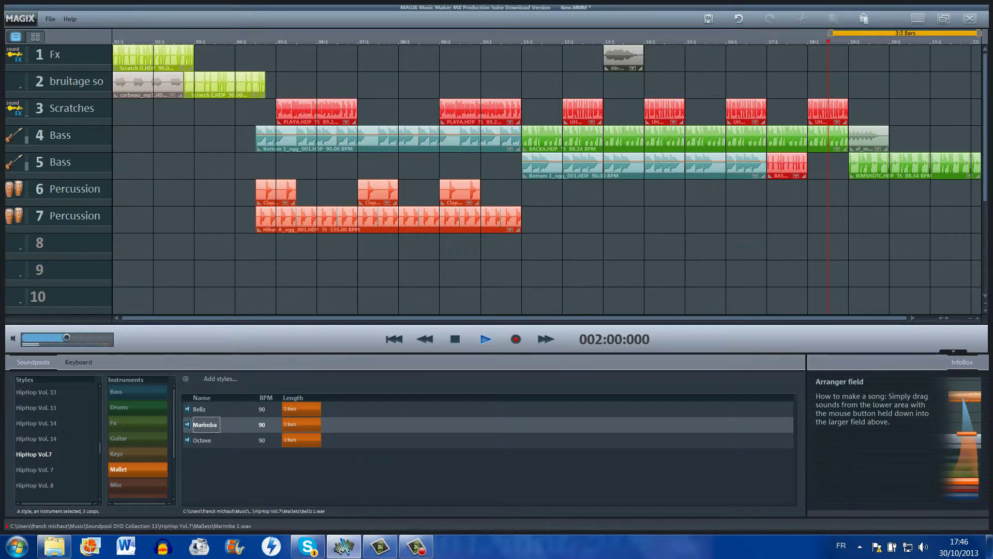
pyautogui.press('Up')
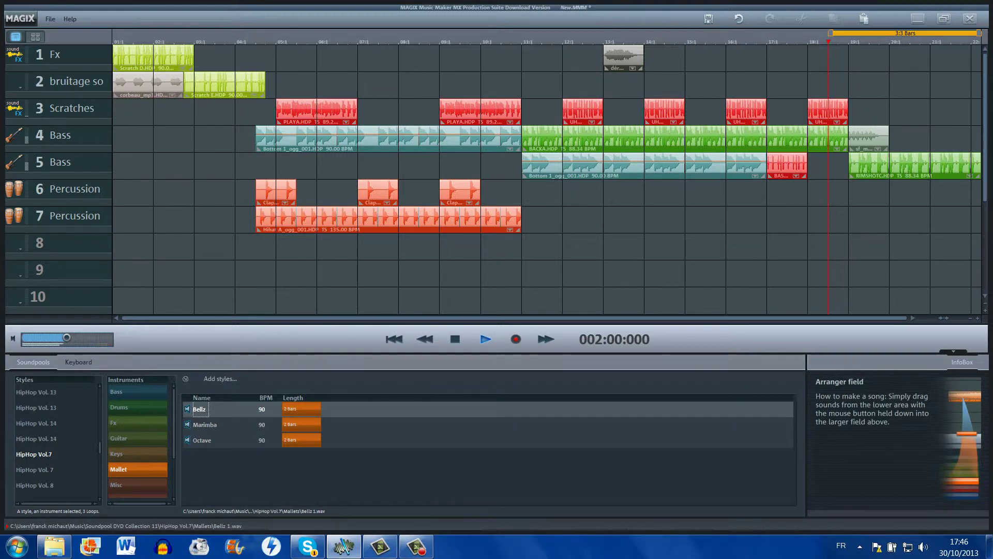
pyautogui.press('space')
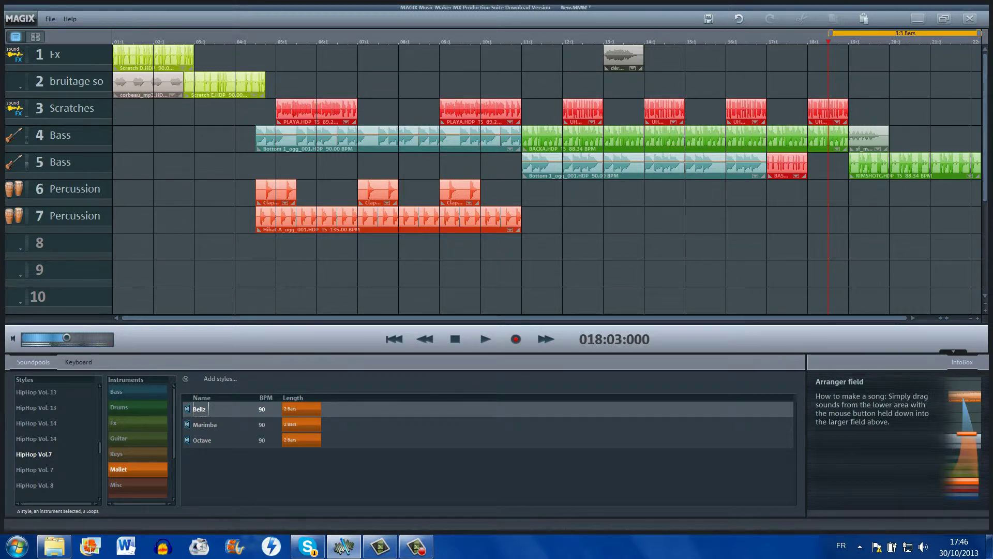
# Step: Preview the Stab Delay effect from the HipHop Vol.7 Fx loops and place it on track 3 at bar 1
pyautogui.click(137, 423)
pyautogui.scroll(-2, 487, 447)
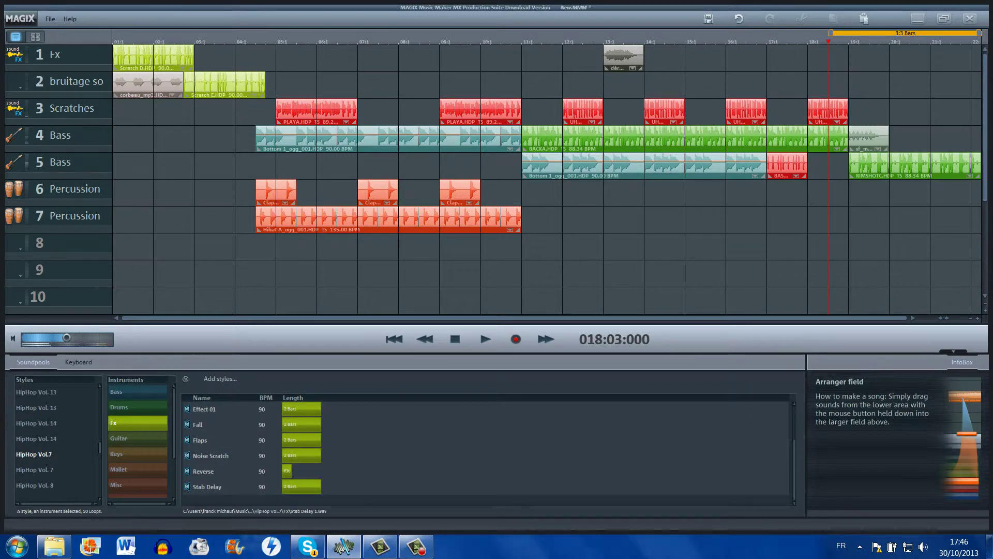
pyautogui.click(207, 486)
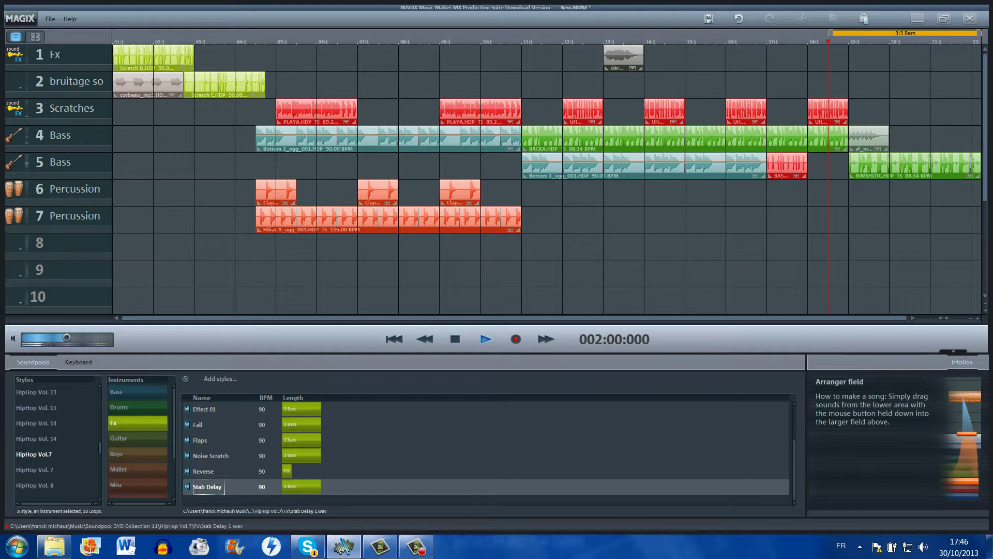
pyautogui.moveTo(207, 487); pyautogui.dragTo(135, 111)
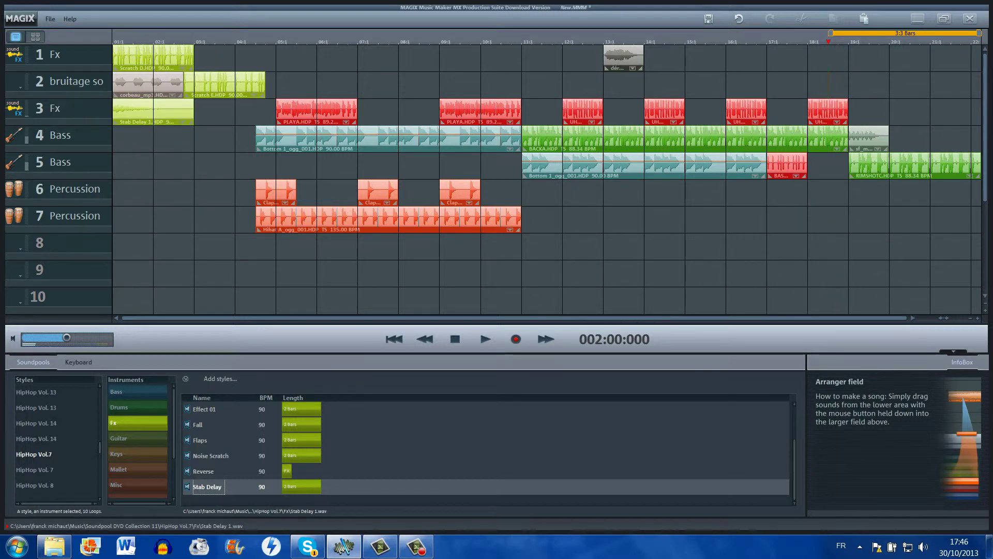
# Step: Play the whole arrangement from the beginning to check the mix and stop the playback
pyautogui.click(394, 339)
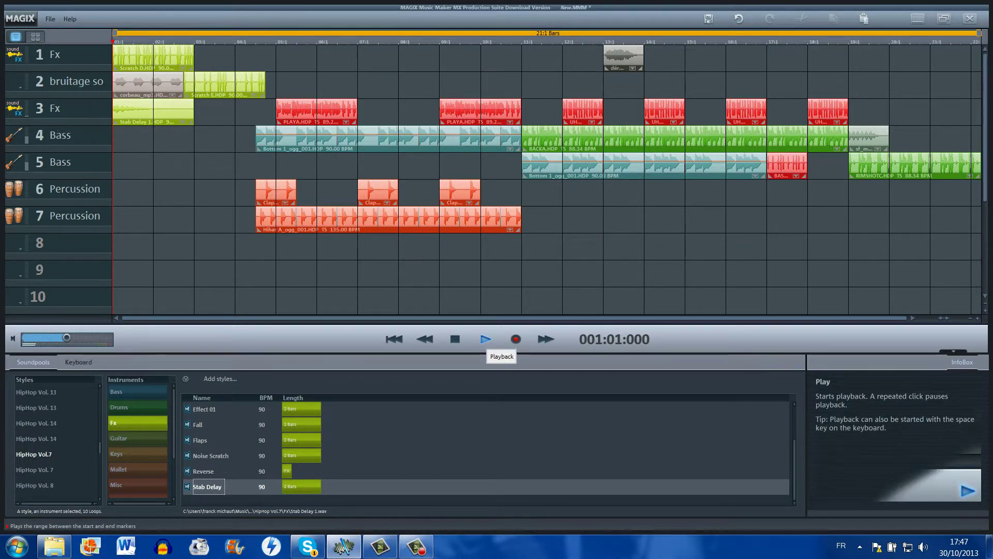
pyautogui.click(485, 339)
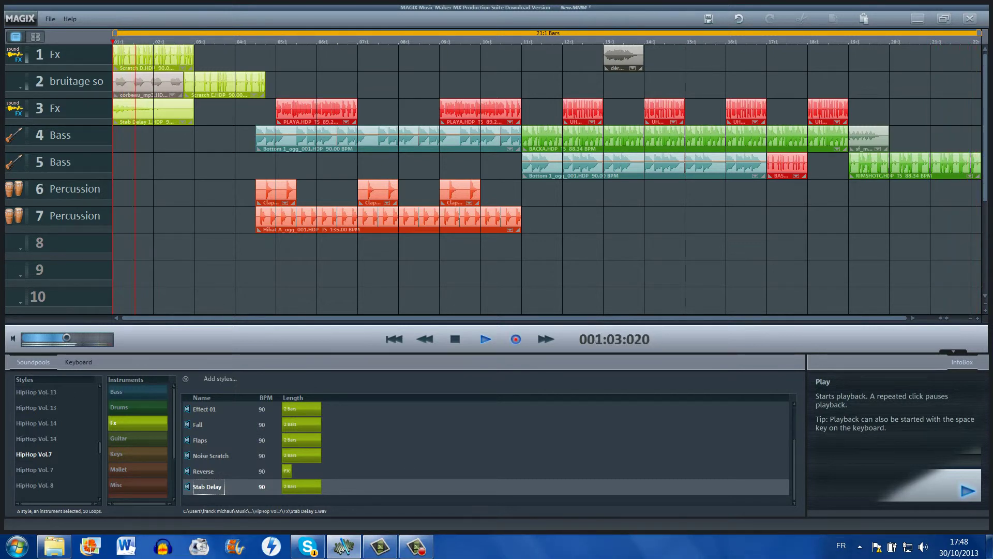
pyautogui.press('space')
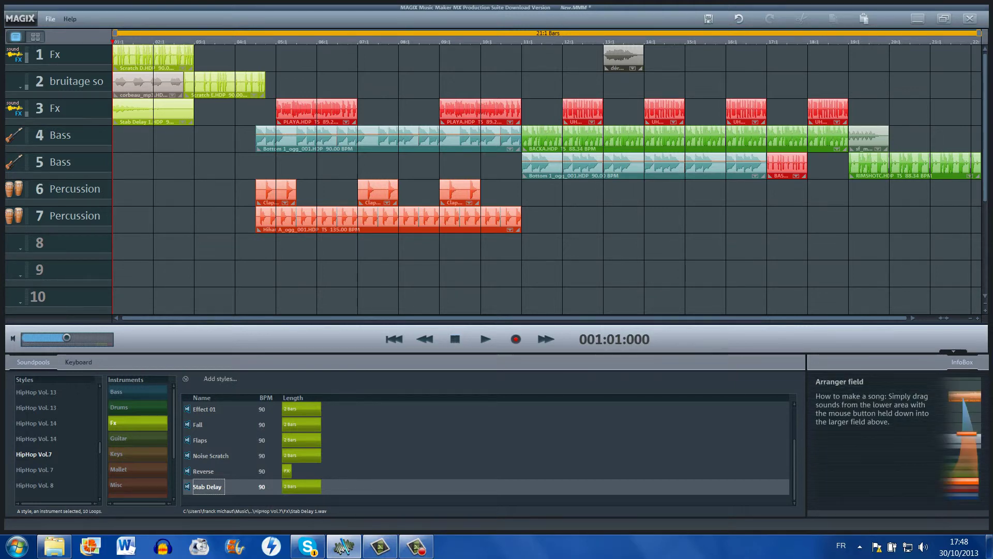
# Step: Export the arrangement to the desktop as an MP3 file named tuto+ and close the player that opens it
pyautogui.click(50, 19)
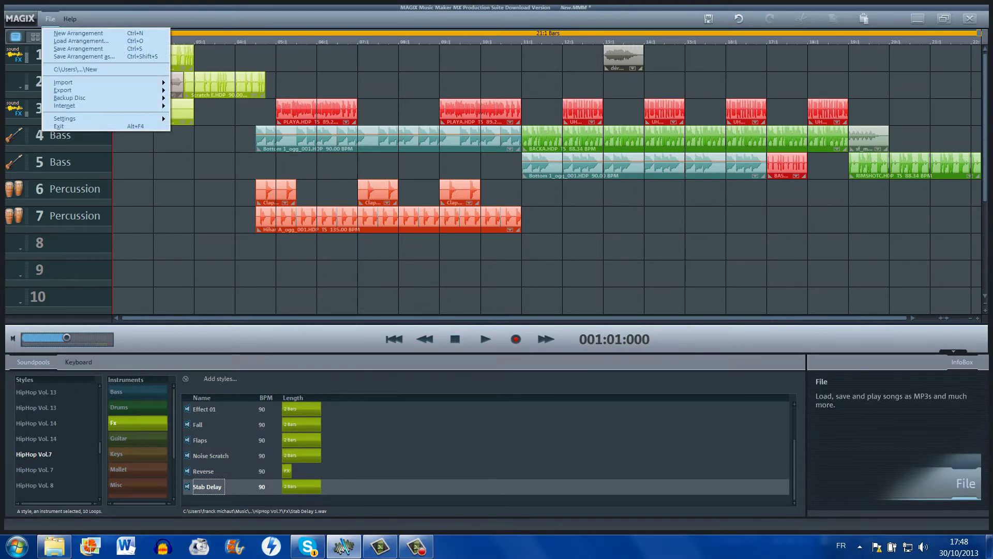
pyautogui.moveTo(62, 90)
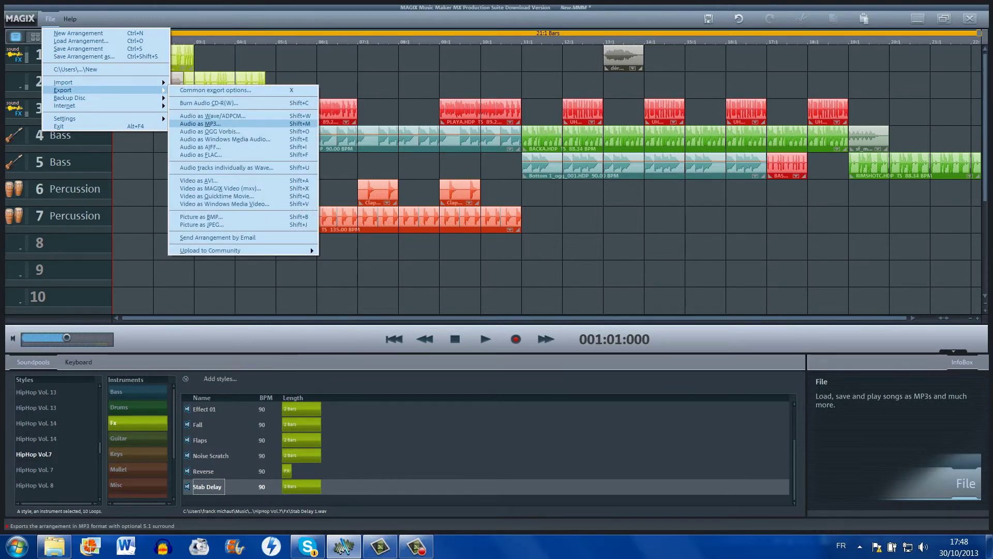
pyautogui.click(200, 124)
pyautogui.click(574, 182)
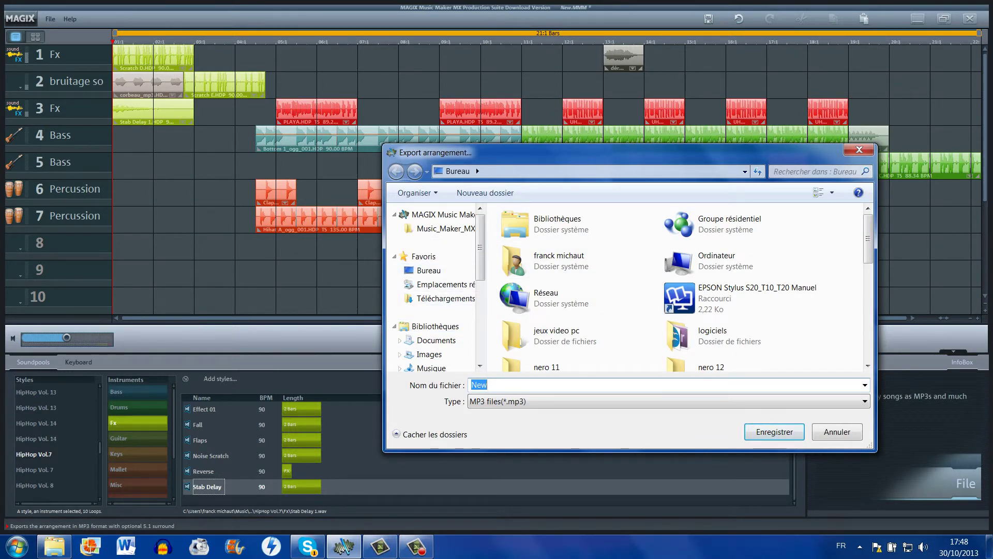
pyautogui.write('tuto')
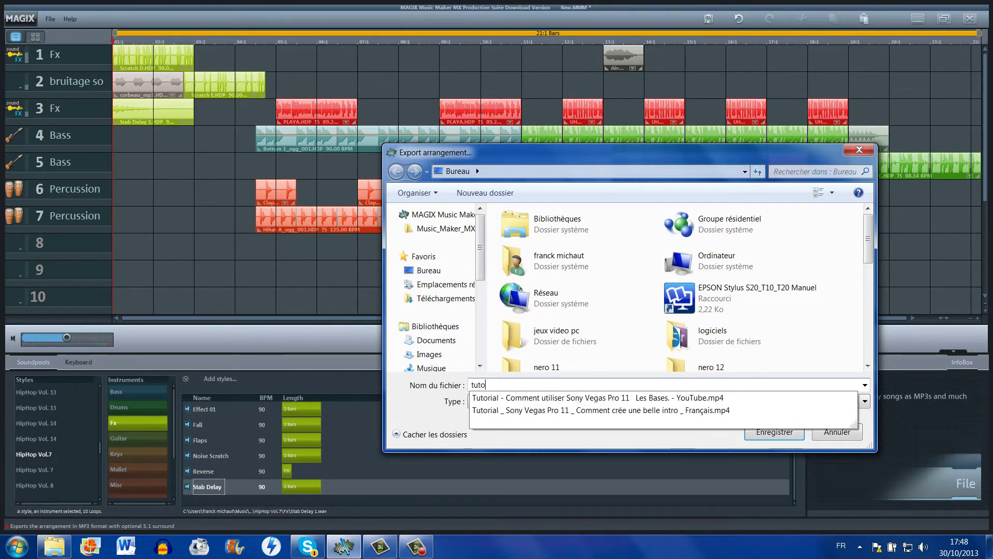
pyautogui.click(428, 270)
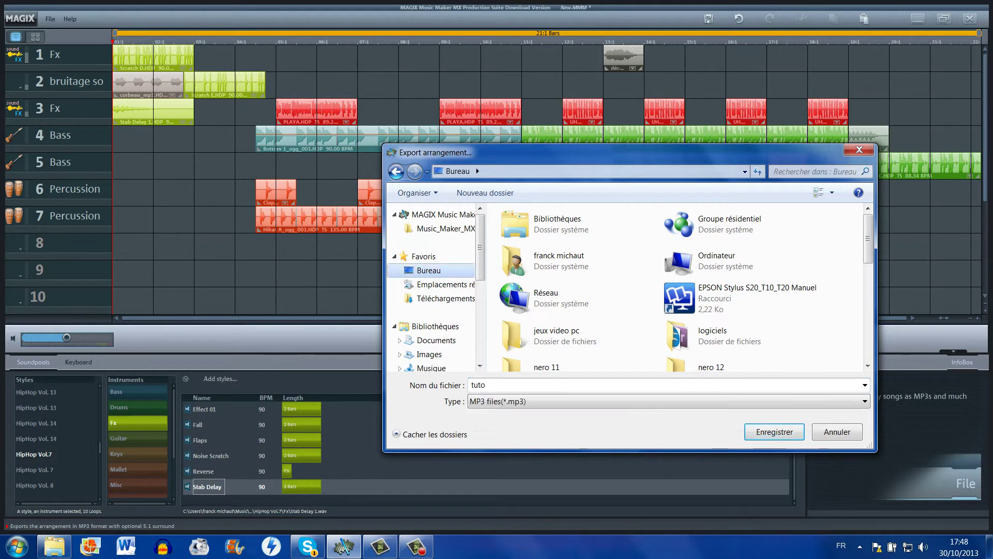
pyautogui.click(486, 384)
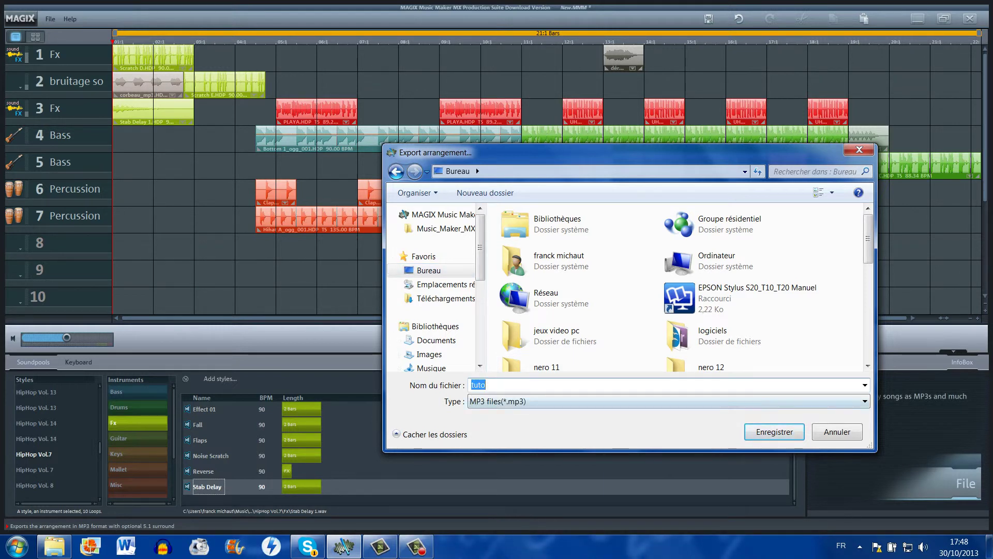
pyautogui.click(485, 385)
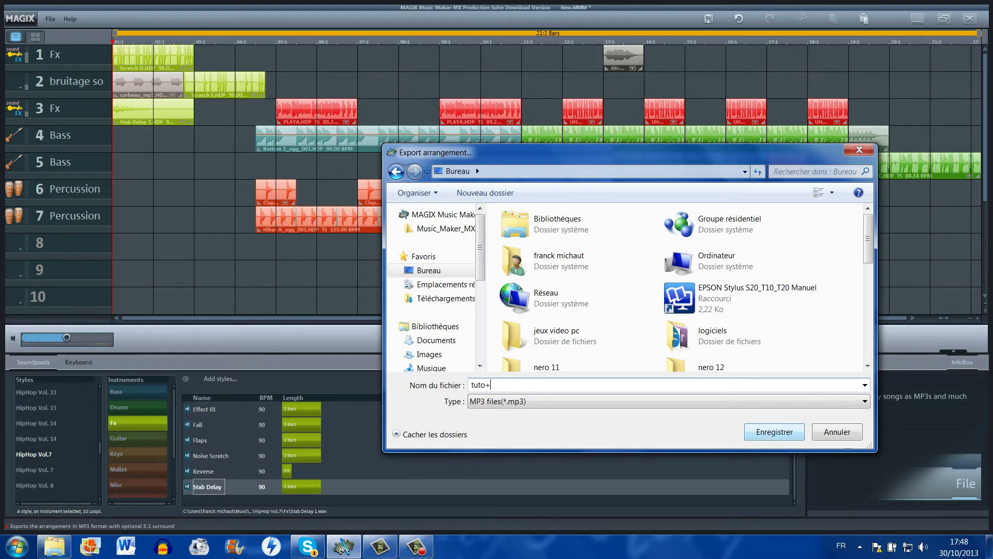
pyautogui.press('Return')
pyautogui.press('Return')
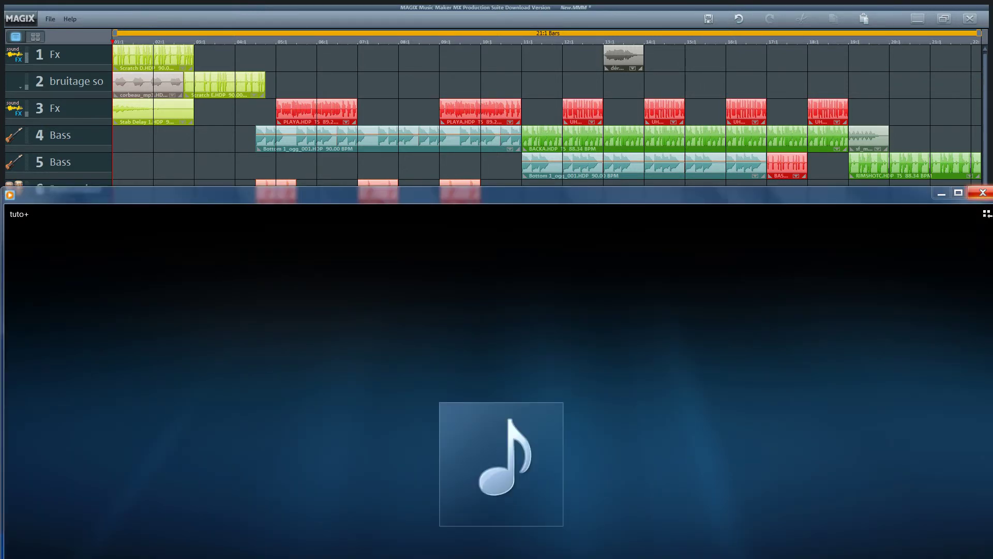
pyautogui.click(983, 193)
pyautogui.click(631, 299)
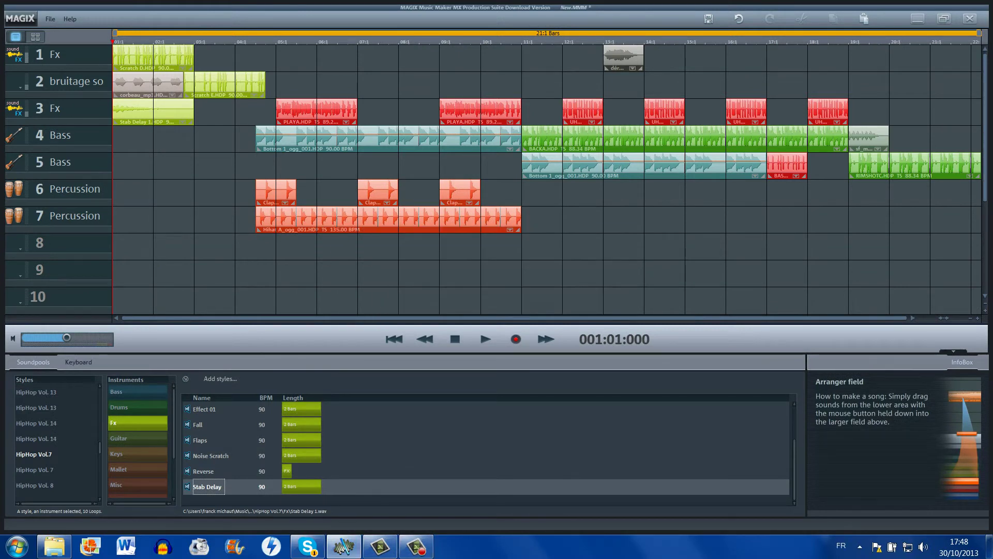
# Step: Exit Music Maker without saving the arrangement and close the "bruitage sonore" folder window
pyautogui.click(970, 19)
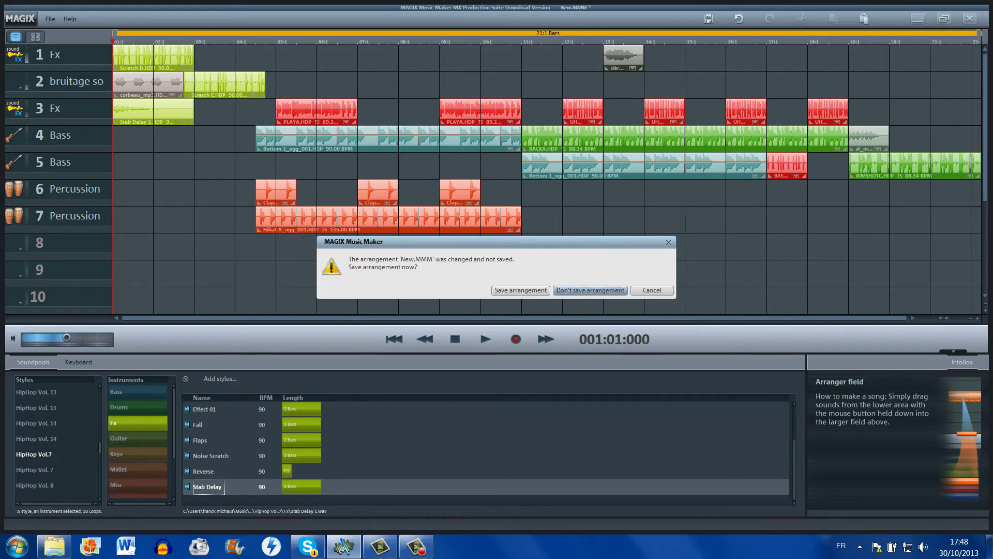
pyautogui.click(590, 290)
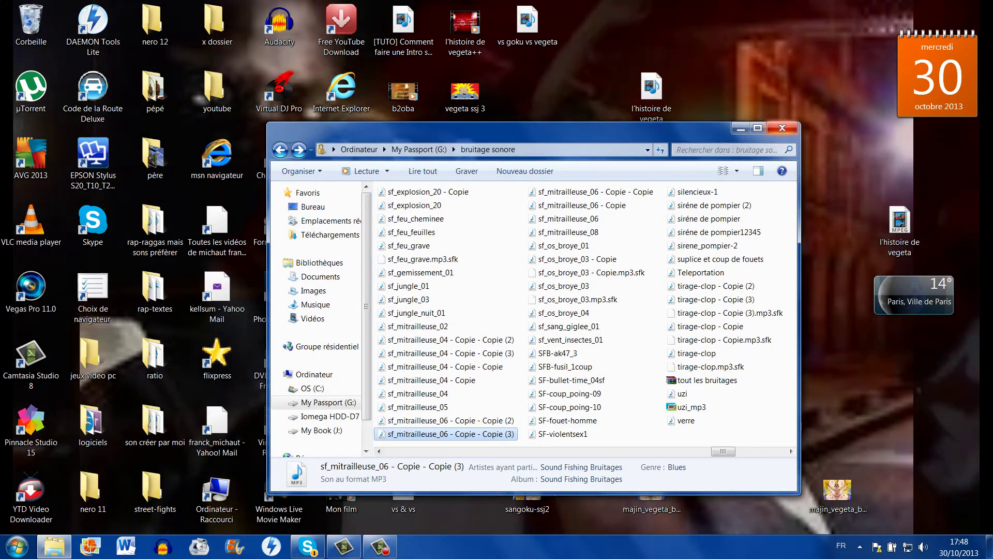
pyautogui.hotkey('alt', 'F4')
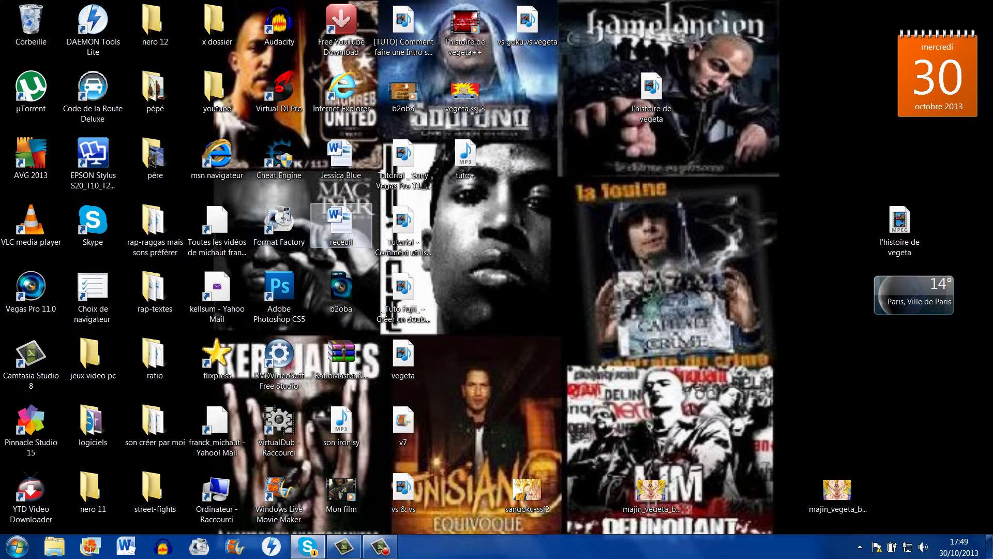
# Step: Open and close the _Tuto Fujii_ video on the desktop and open the exported tuto+ MP3
pyautogui.doubleClick(404, 292)
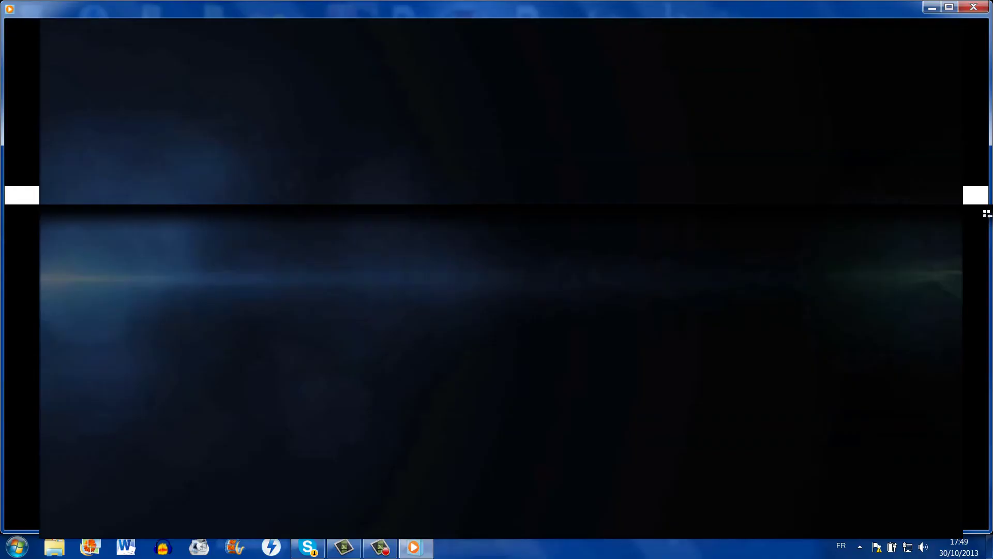
pyautogui.hotkey('alt', 'F4')
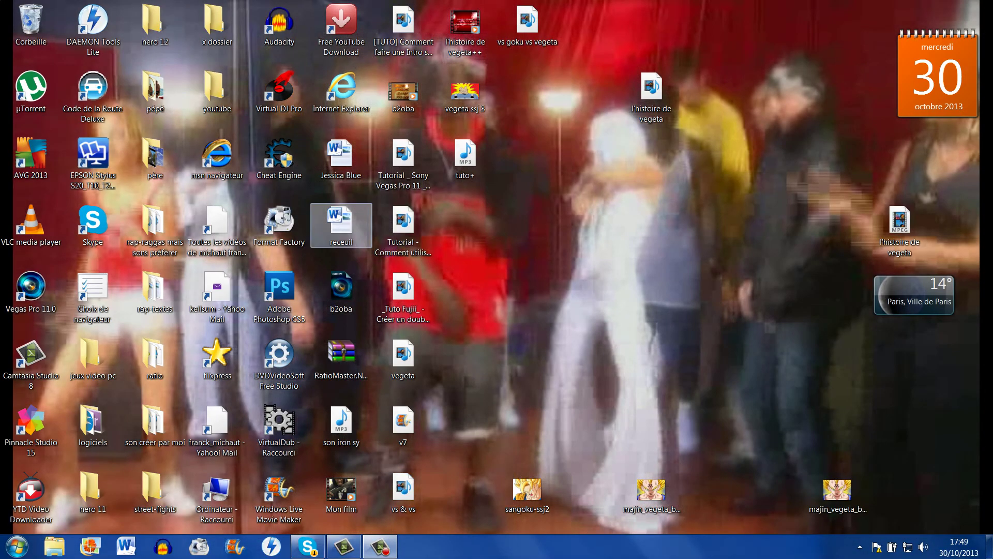
pyautogui.doubleClick(465, 155)
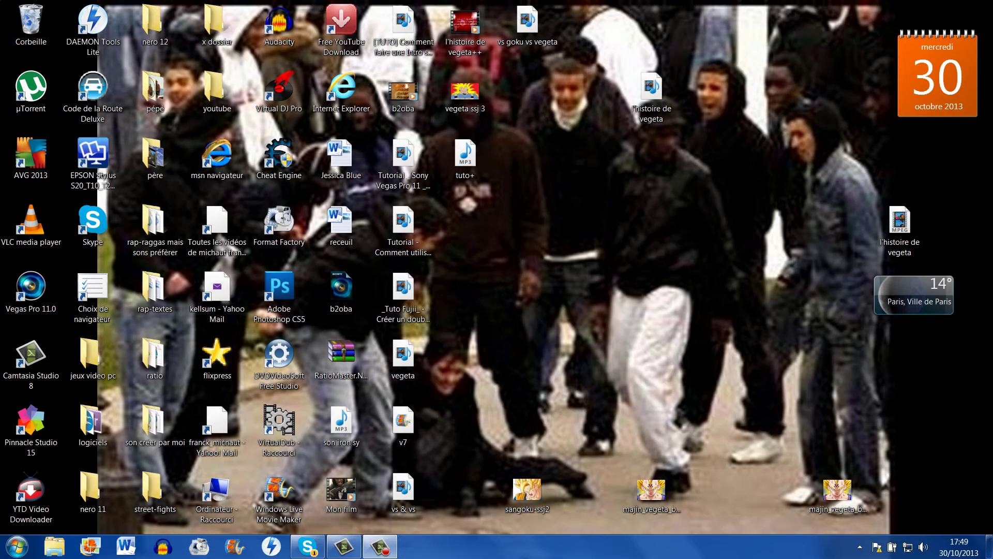
pyautogui.moveTo(938, 78)
pyautogui.click(380, 546)
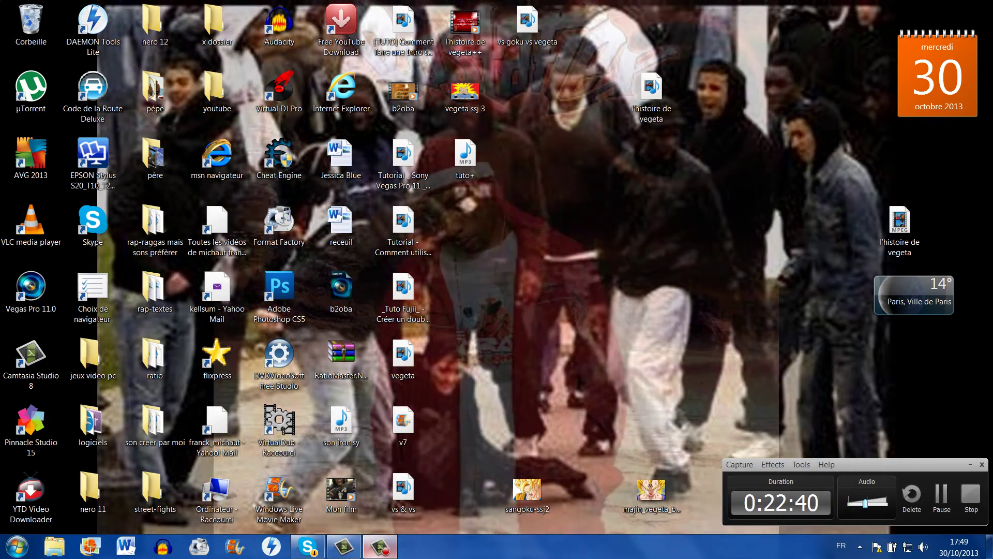